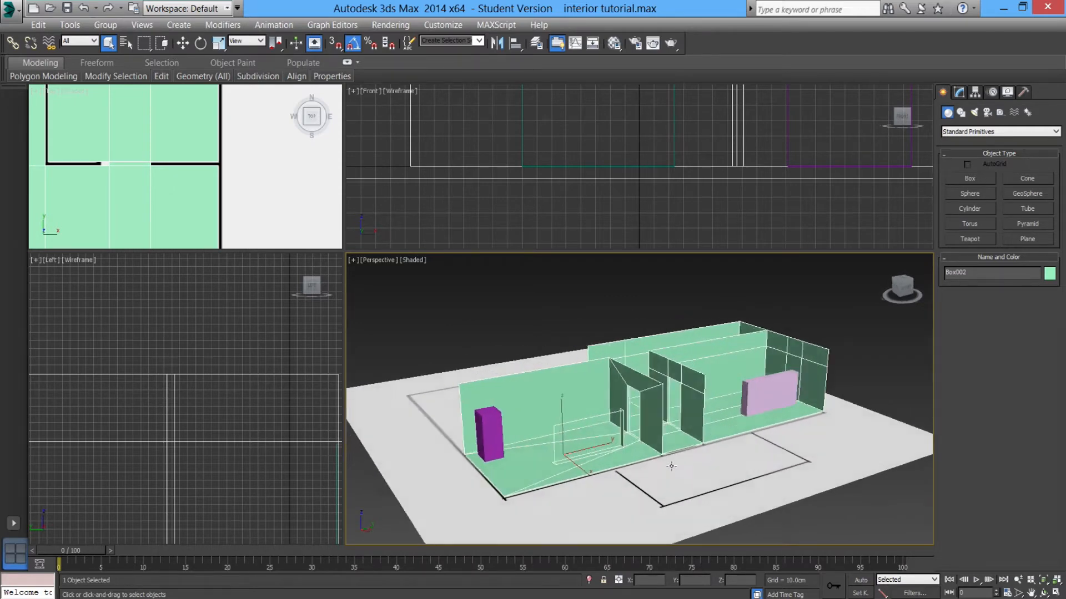
Orbit around the house model and select the front window frame box.
alt+middle_drag(652, 472, 548, 429)
alt+middle_drag(625, 435, 586, 420)
alt+middle_drag(654, 339, 790, 373)
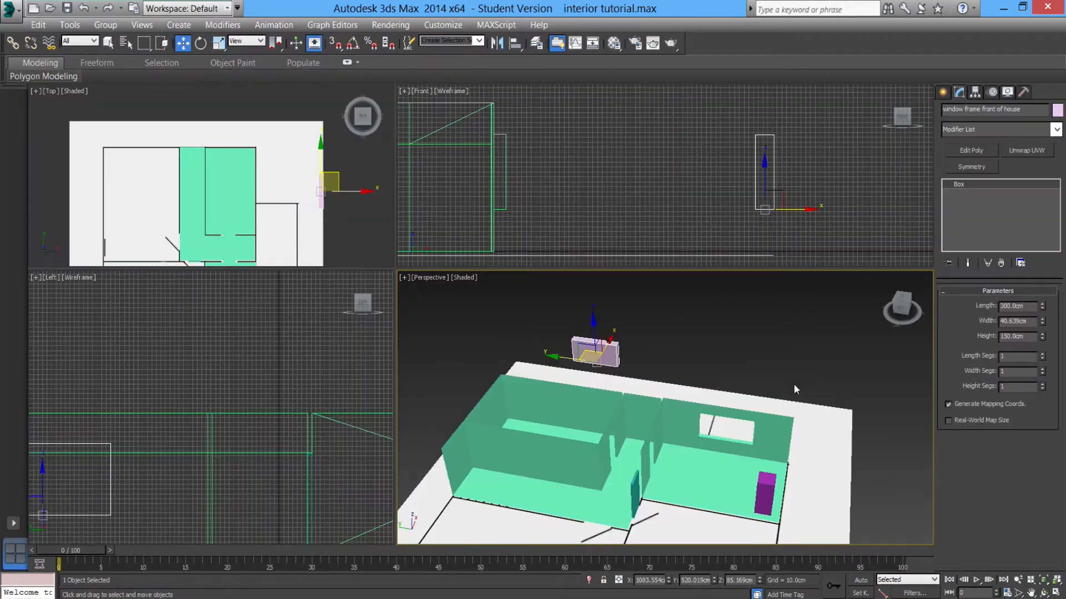
click(687, 424)
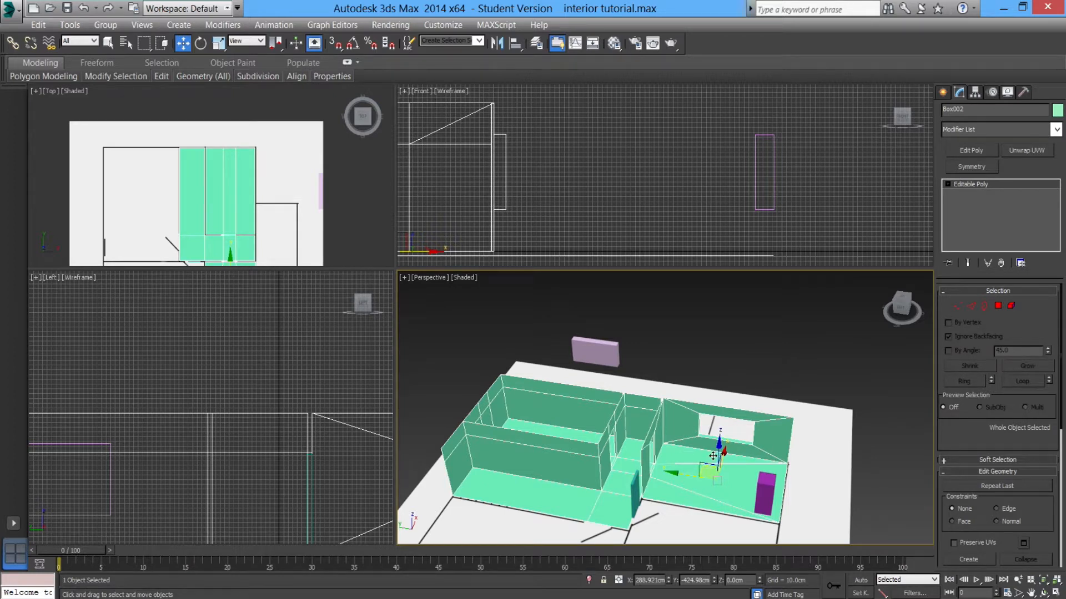
click(572, 358)
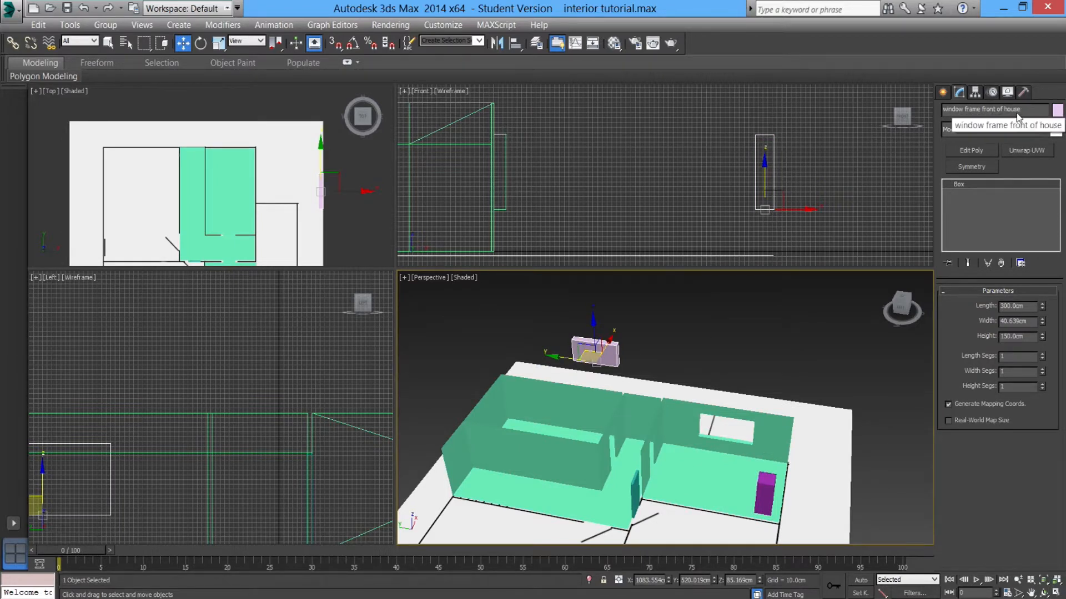
Move the window frame box up against the front wall of the house.
alt+middle_drag(619, 412, 672, 386)
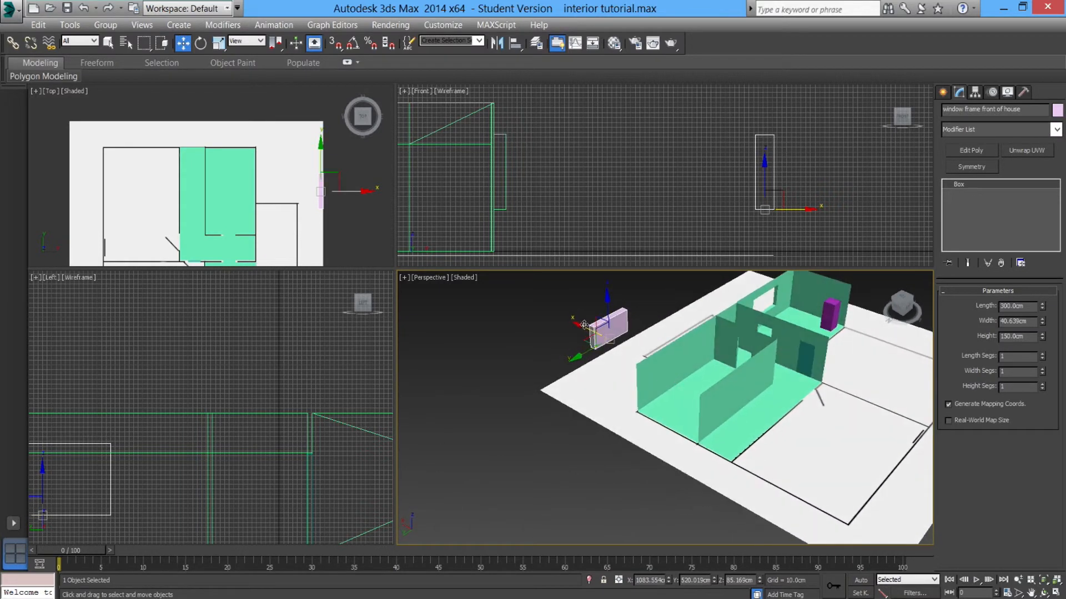
drag(583, 325, 618, 338)
alt+middle_drag(618, 338, 645, 314)
drag(653, 320, 670, 290)
key(ctrl+z)
alt+middle_drag(665, 379, 721, 341)
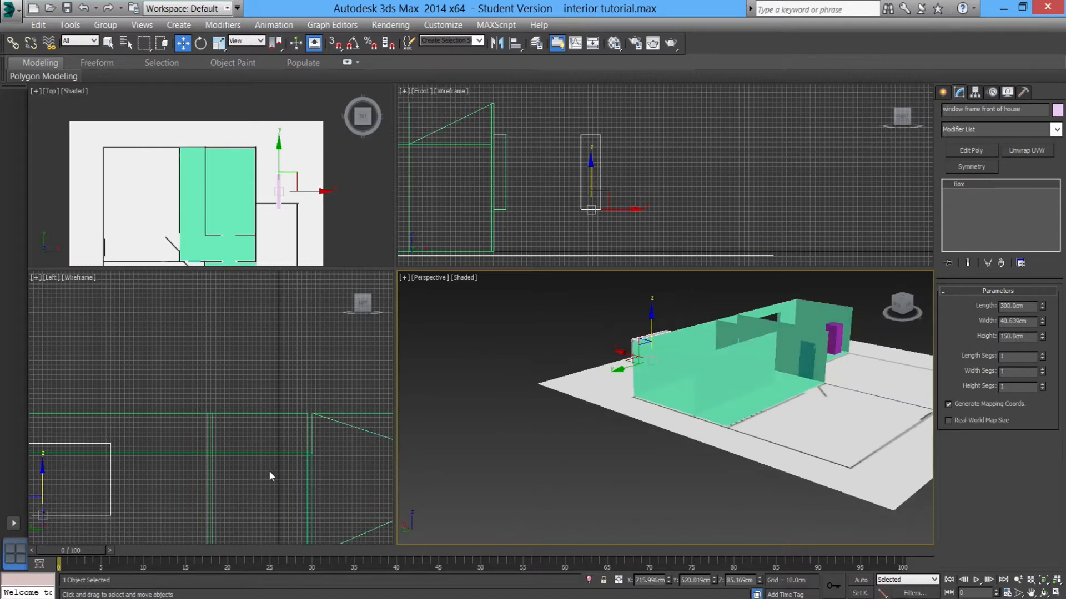
scroll(273, 468, down, 2)
alt+middle_drag(680, 412, 658, 398)
scroll(674, 403, up, 2)
drag(586, 336, 628, 342)
alt+middle_drag(714, 357, 642, 398)
scroll(653, 421, up, 2)
middle_drag(641, 398, 626, 418)
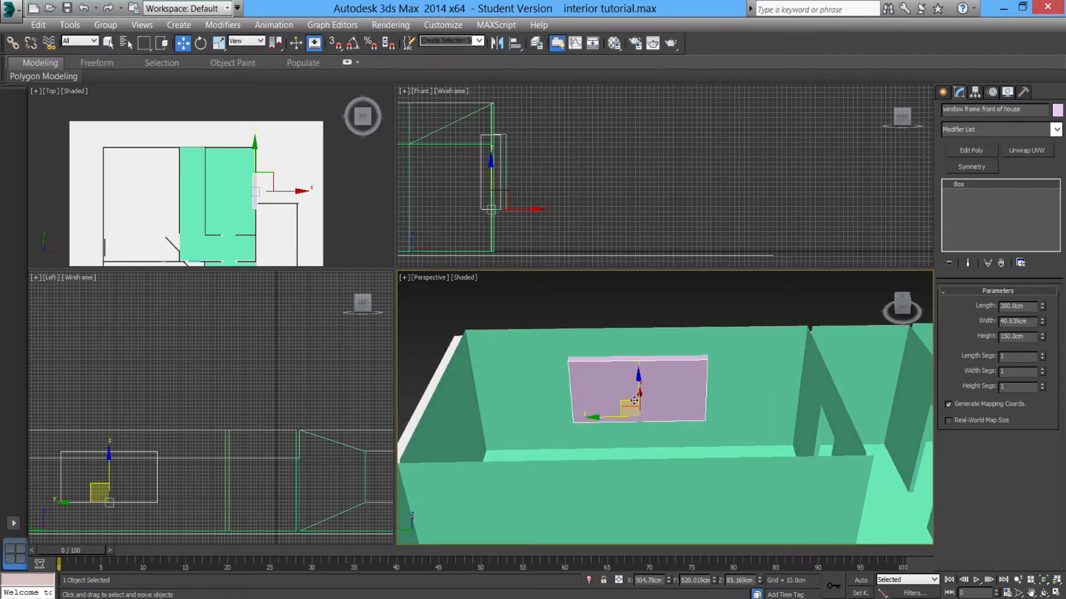
mouse_move(584, 423)
alt+middle_down()
mouse_move(584, 413)
mouse_move(583, 427)
alt+middle_up()
Select the front wall object behind the window frame.
click(538, 392)
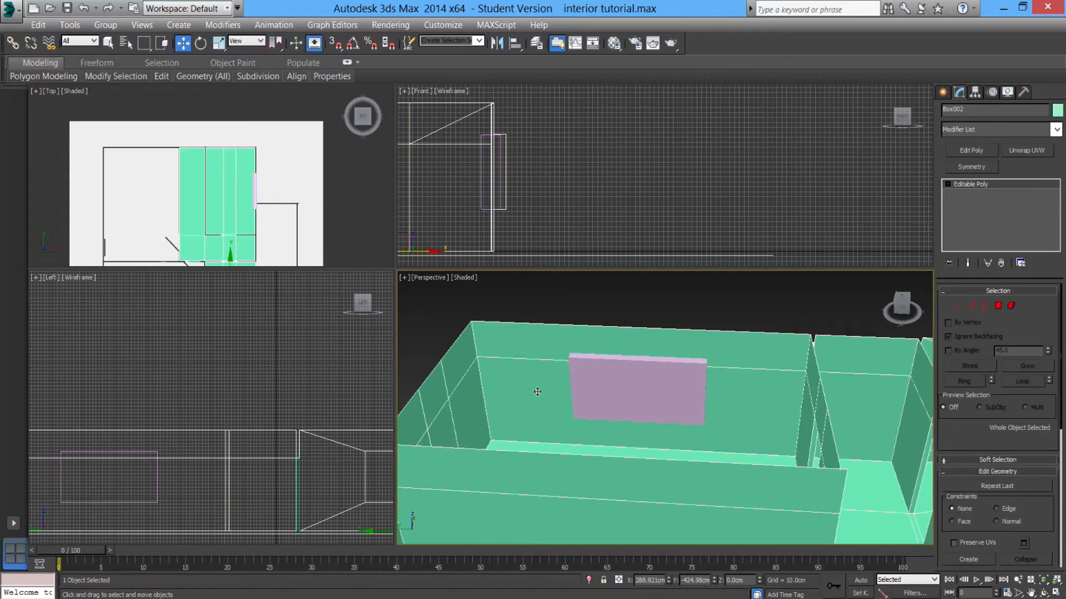
alt+middle_drag(597, 392, 565, 358)
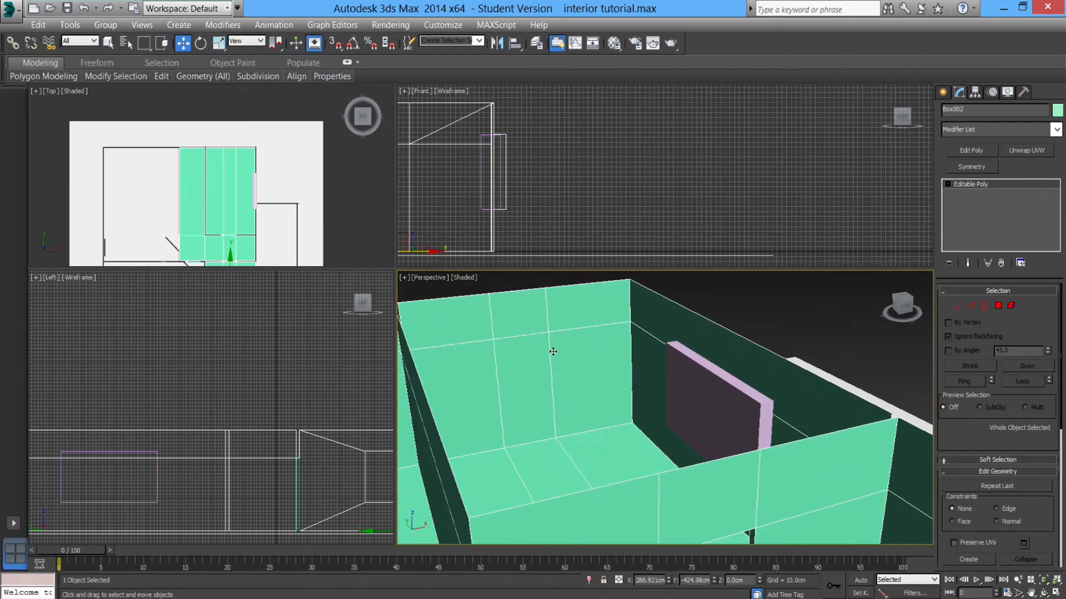
mouse_move(502, 367)
alt+middle_down()
mouse_move(531, 380)
mouse_move(503, 382)
alt+middle_up()
middle_drag(547, 337, 588, 399)
middle_drag(588, 400, 689, 428)
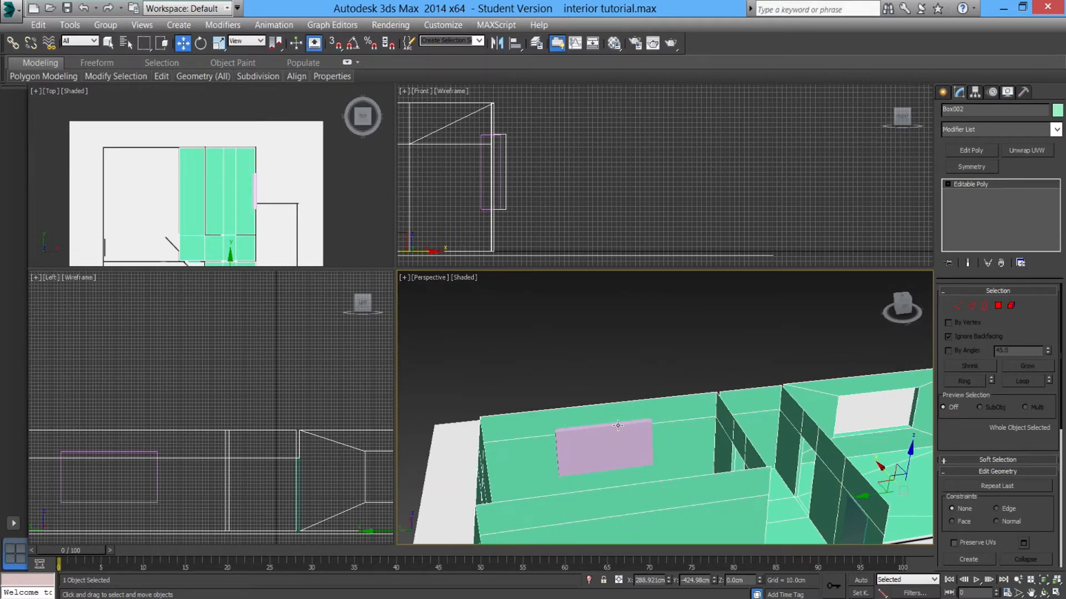
click(970, 307)
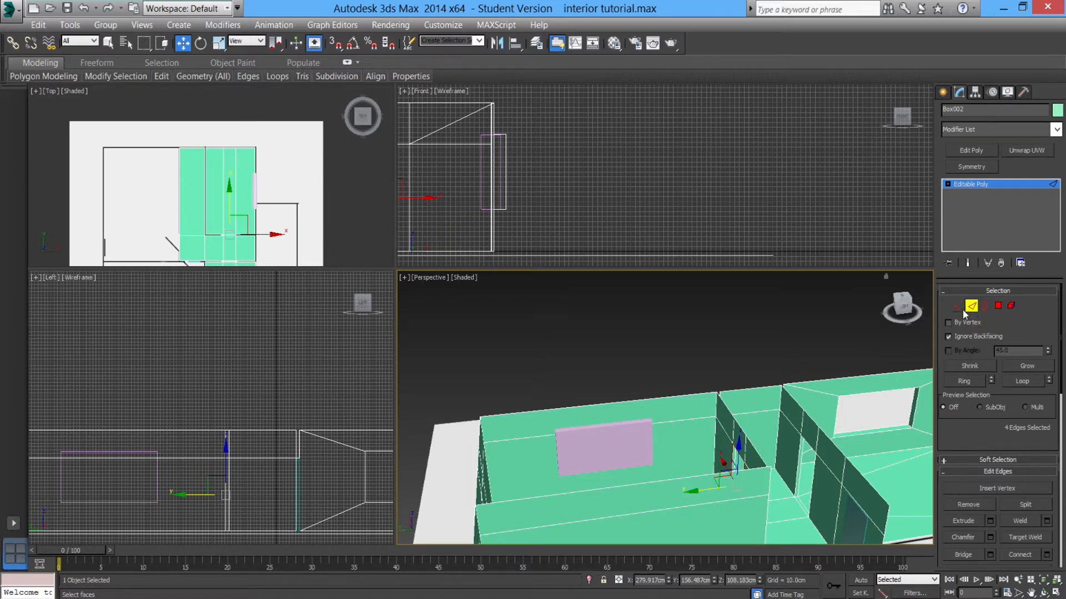
click(675, 420)
alt+middle_drag(578, 435, 608, 436)
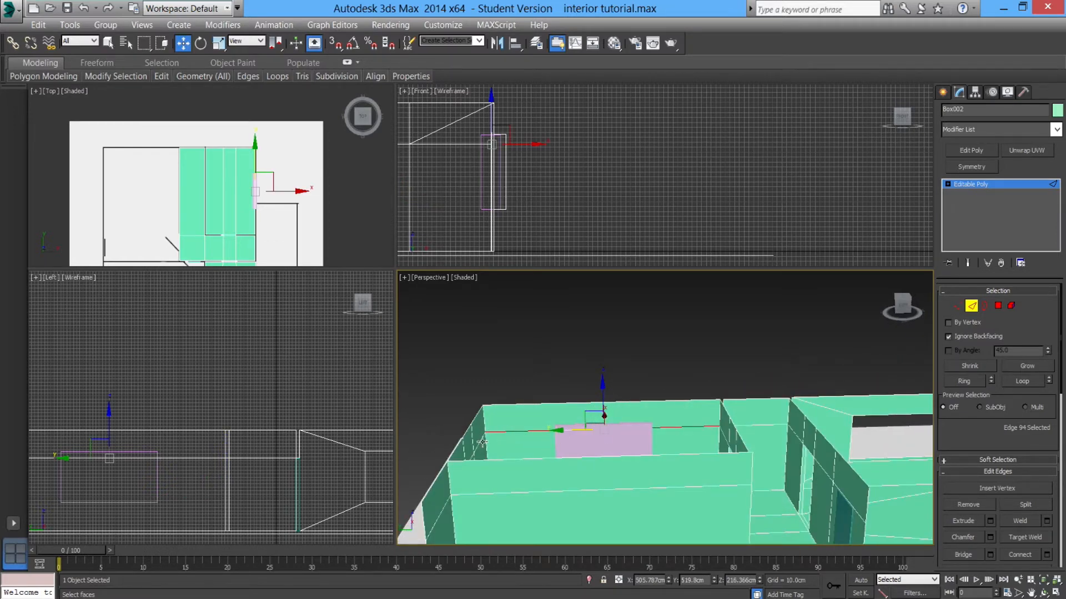
alt+middle_drag(529, 445, 560, 463)
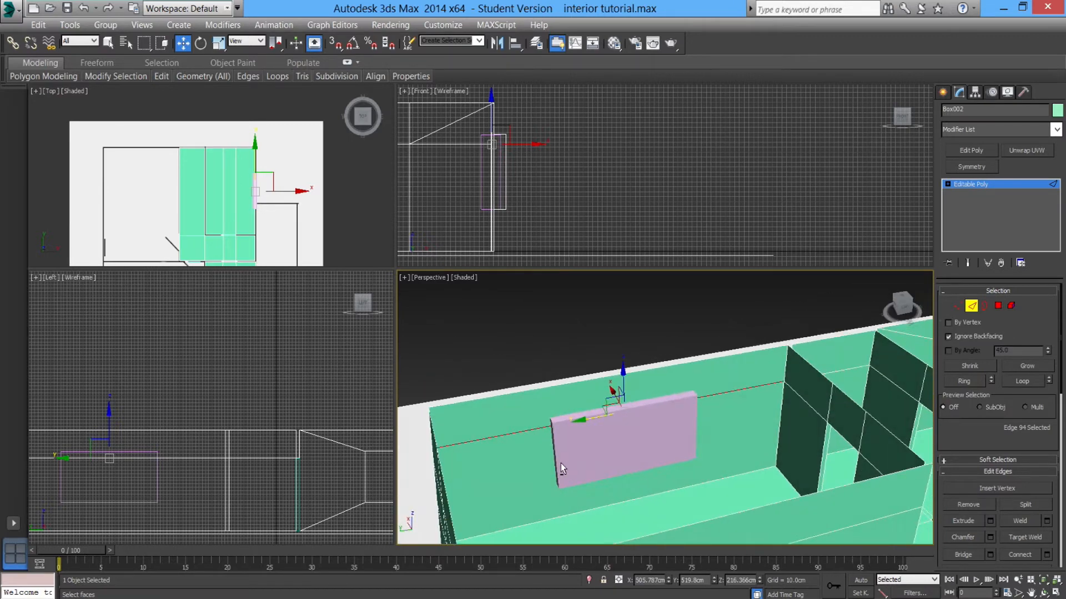
key(ctrl+d)
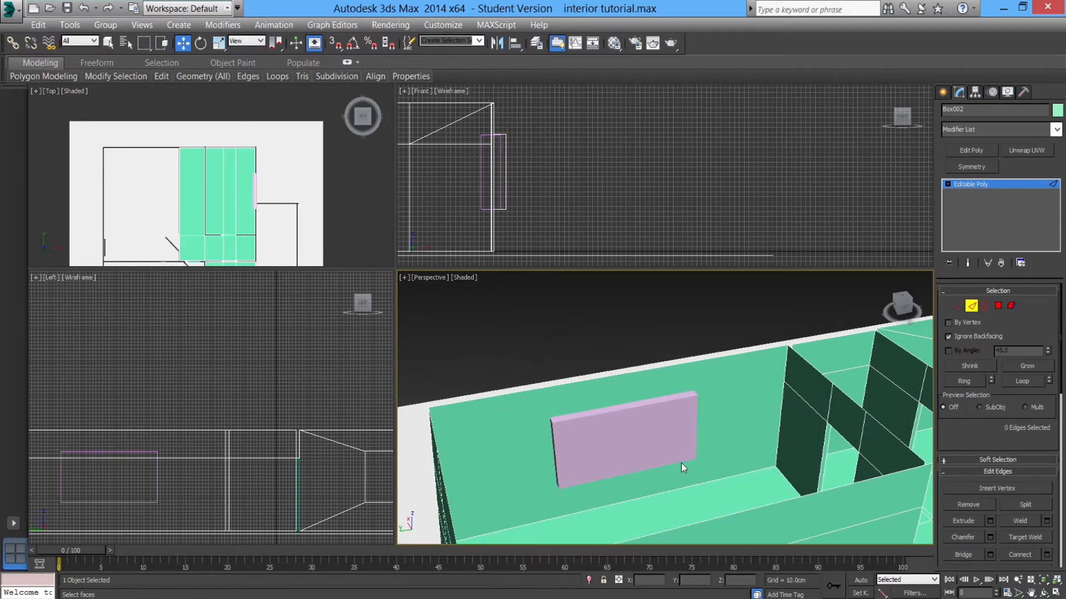
Select the inner face of the front wall in Polygon mode, toggling Ignore Backfacing.
click(998, 306)
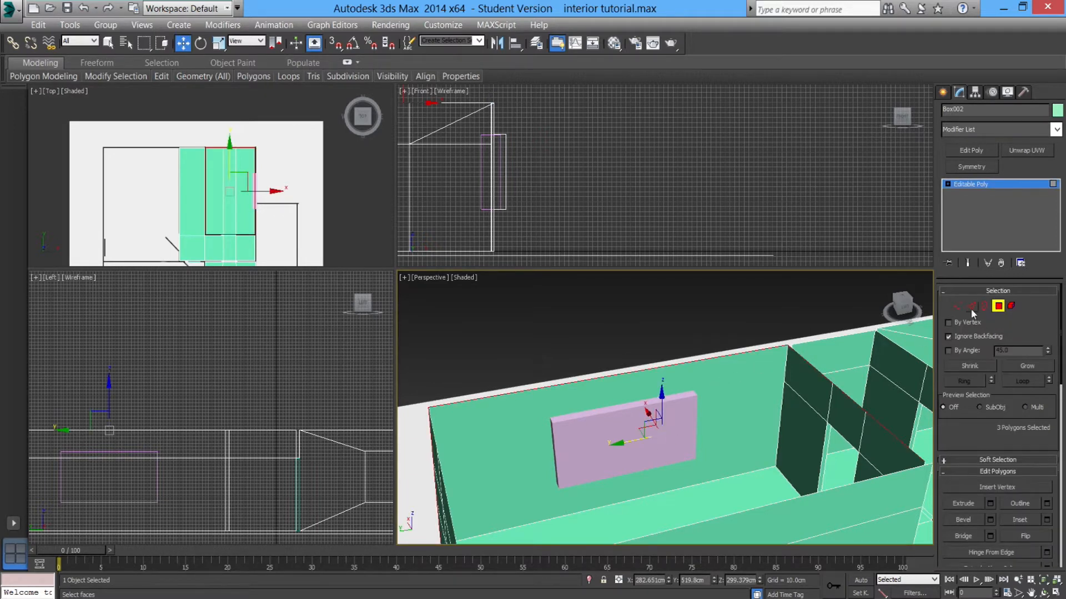
click(733, 398)
mouse_move(735, 430)
alt+middle_down()
mouse_move(704, 433)
mouse_move(732, 435)
alt+middle_up()
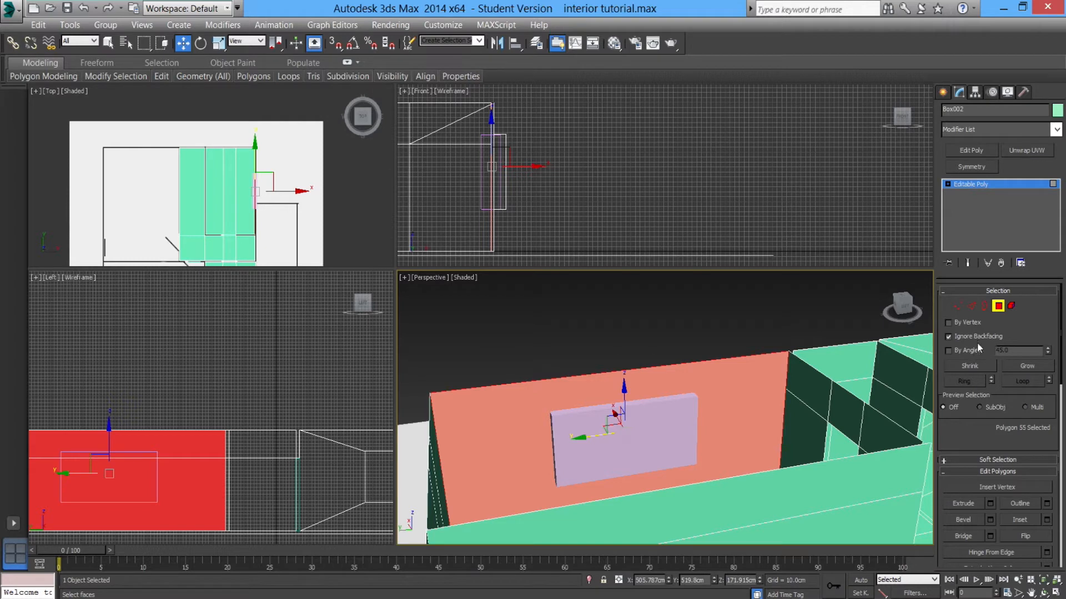
click(948, 336)
click(707, 414)
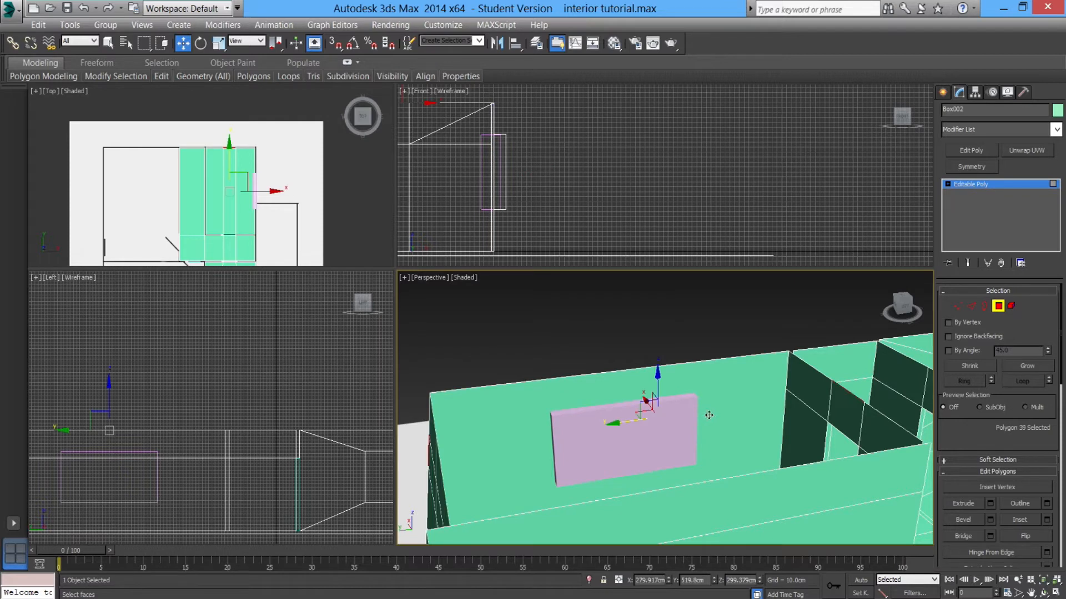
click(754, 400)
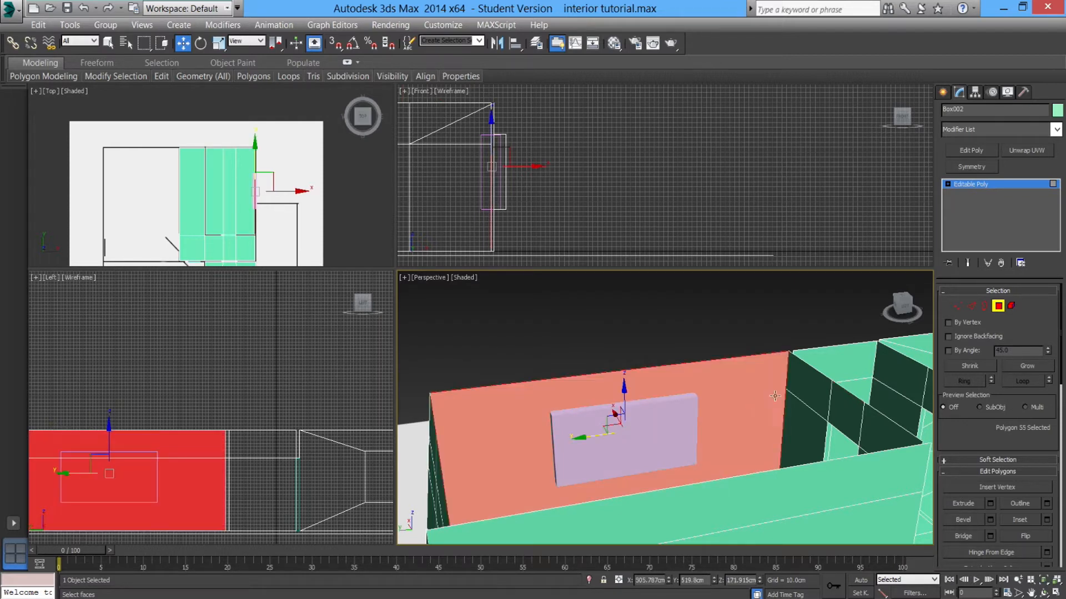
click(755, 325)
click(749, 402)
click(716, 348)
click(736, 416)
Inset the selected wall face by 66.989 cm.
scroll(695, 426, down, 3)
scroll(689, 438, up, 3)
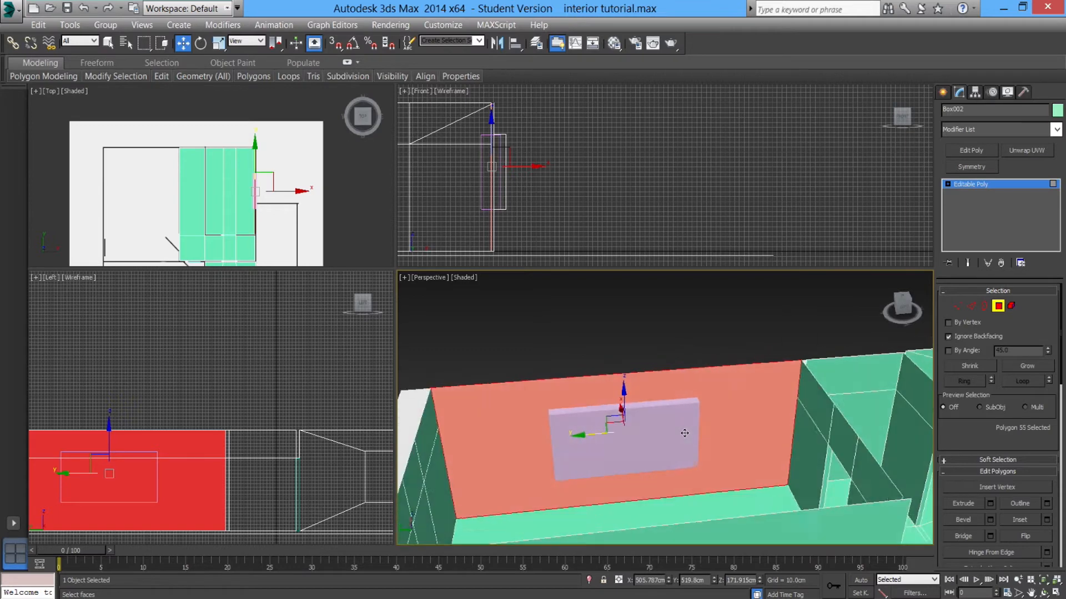
scroll(683, 447, down, 2)
scroll(684, 447, up, 1)
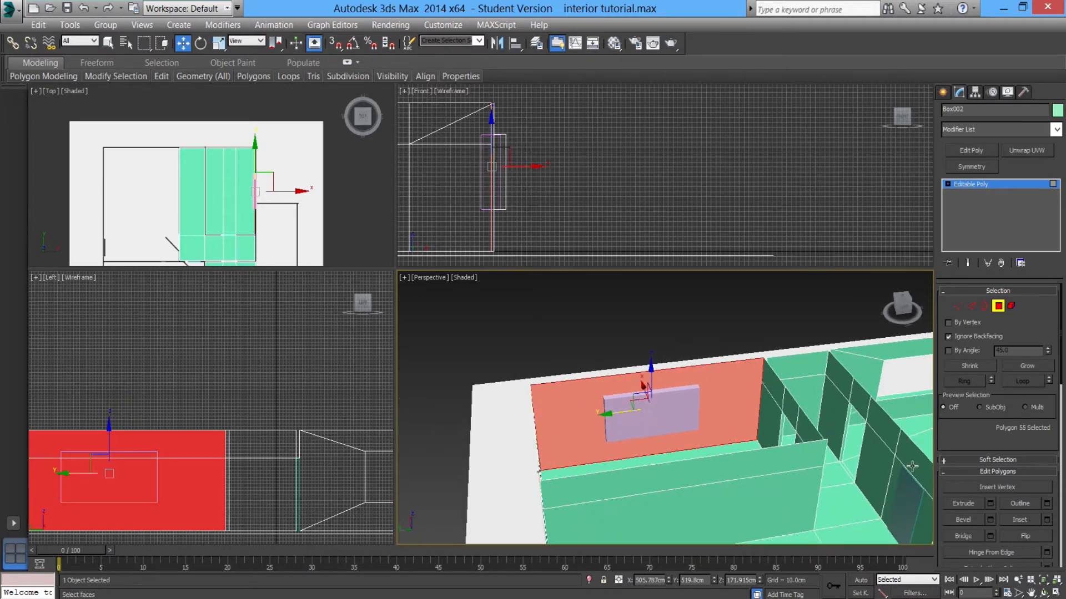
click(1047, 521)
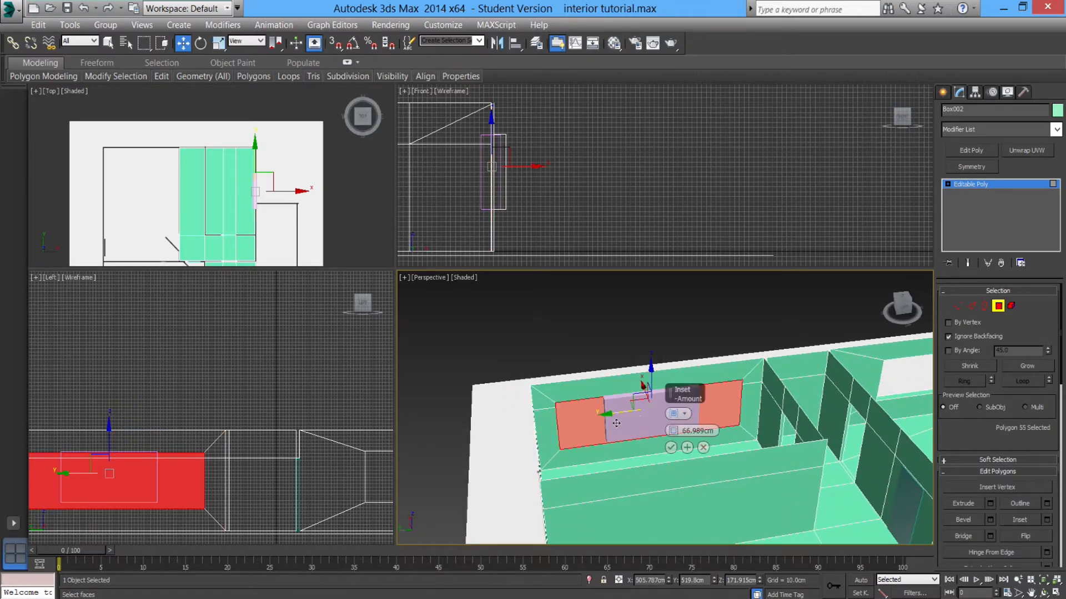
middle_drag(185, 443, 224, 417)
middle_drag(607, 415, 588, 415)
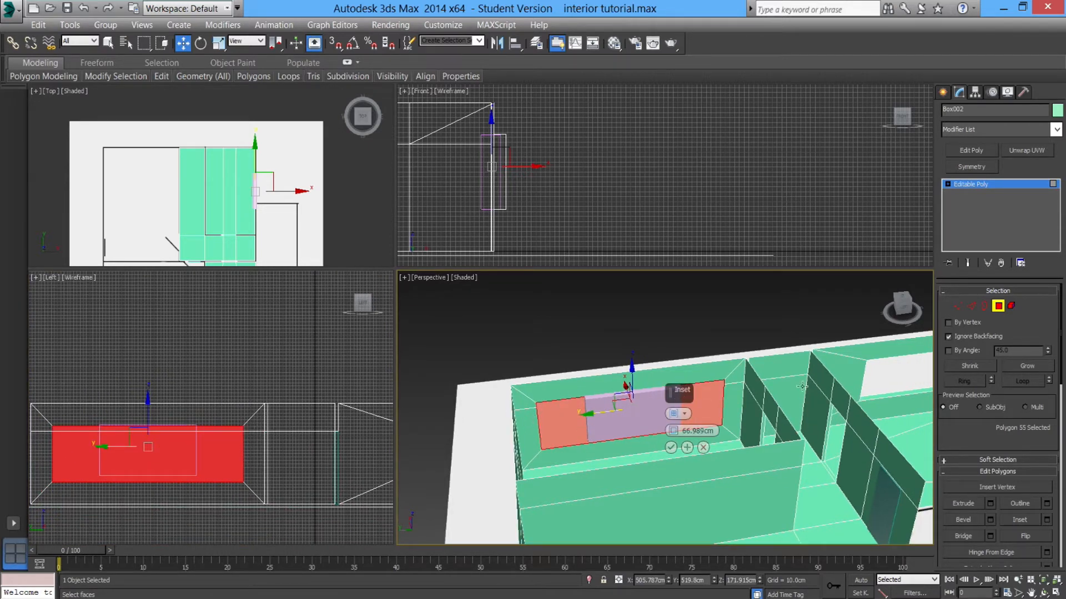
click(671, 447)
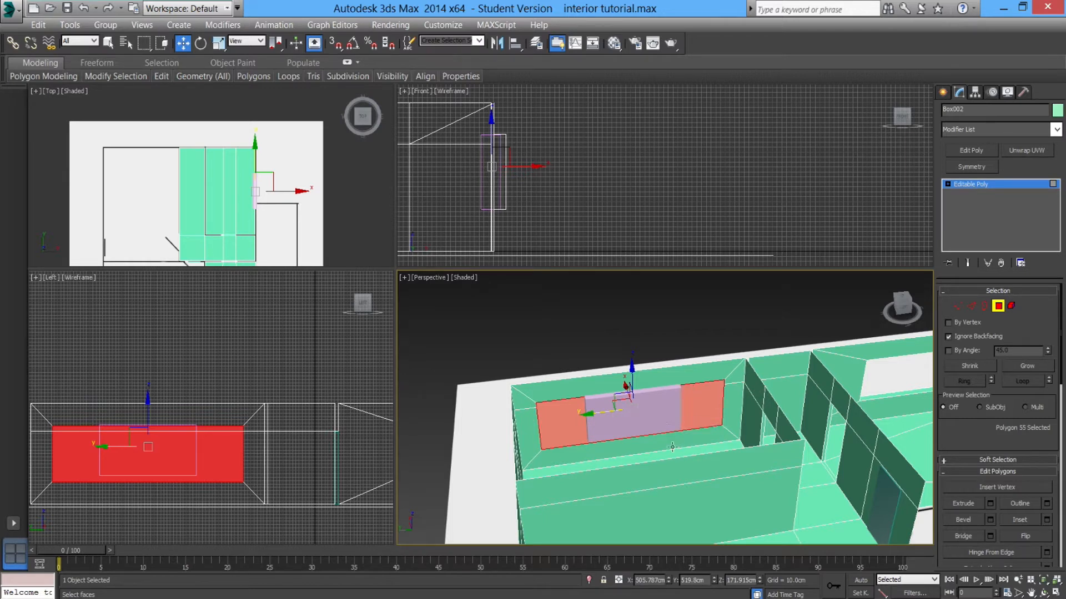
Scale the inset polygon horizontally to match the window frame's width.
key(r)
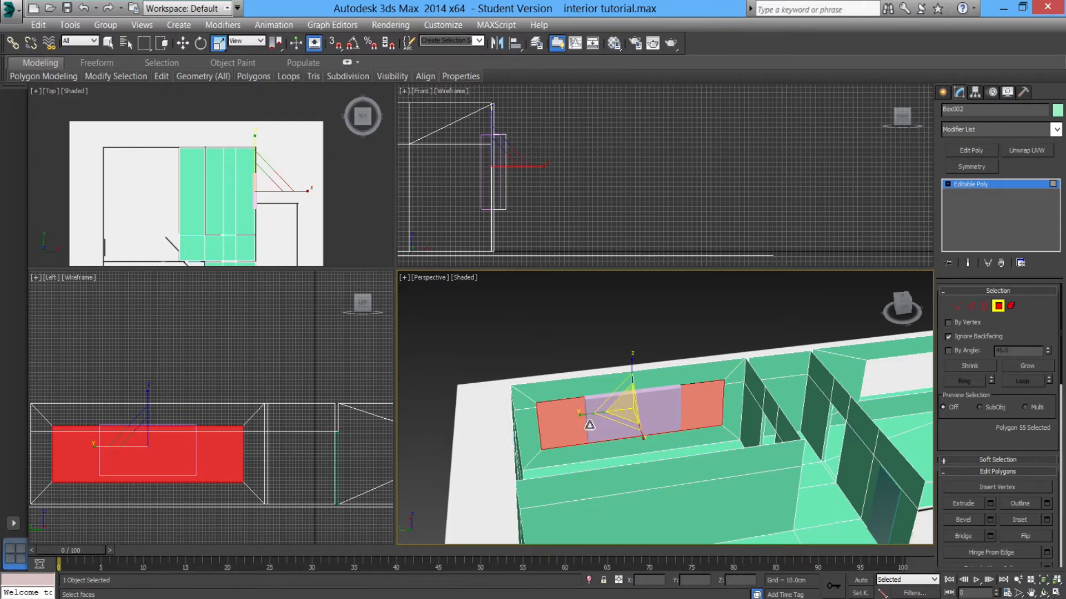
drag(585, 411, 615, 421)
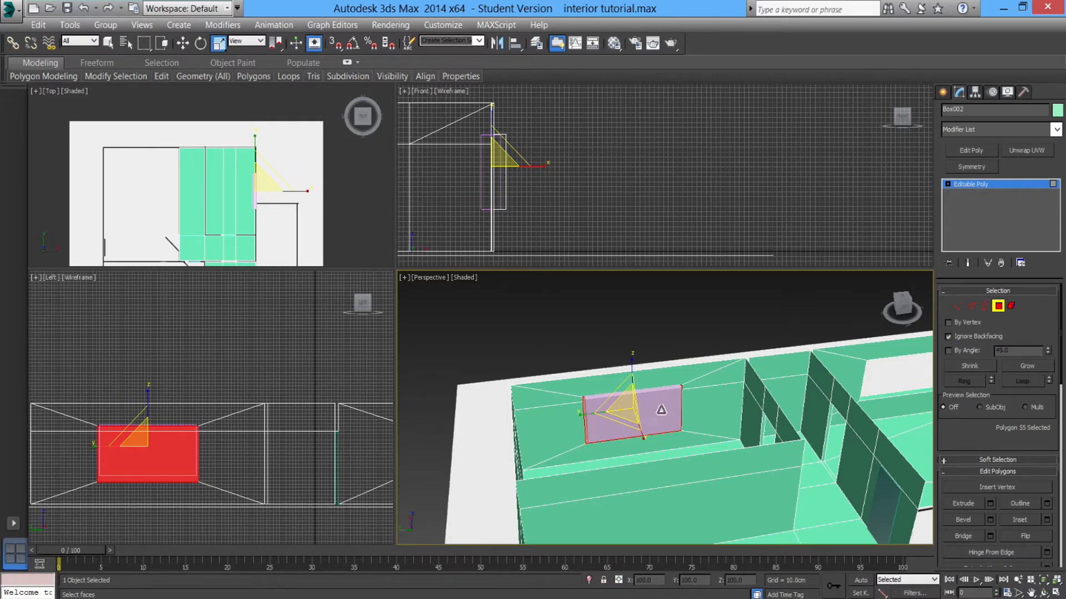
scroll(614, 447, up, 4)
alt+middle_drag(617, 441, 630, 445)
Select the top edge of the inset opening with the Move tool and try moving it in the side viewport.
click(971, 306)
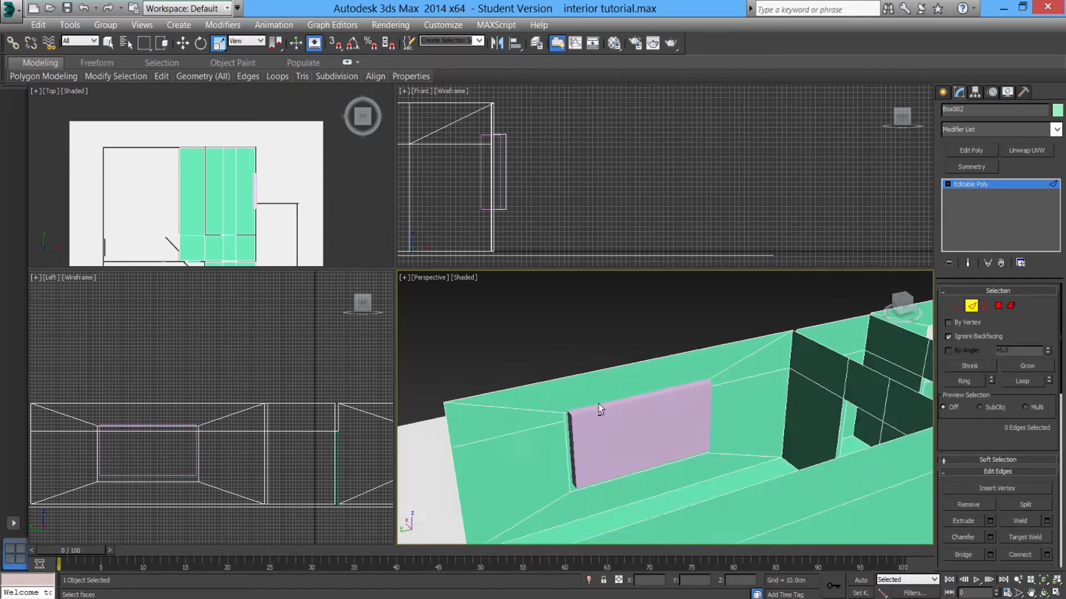
scroll(601, 405, up, 3)
click(586, 442)
alt+middle_drag(586, 442, 576, 452)
key(w)
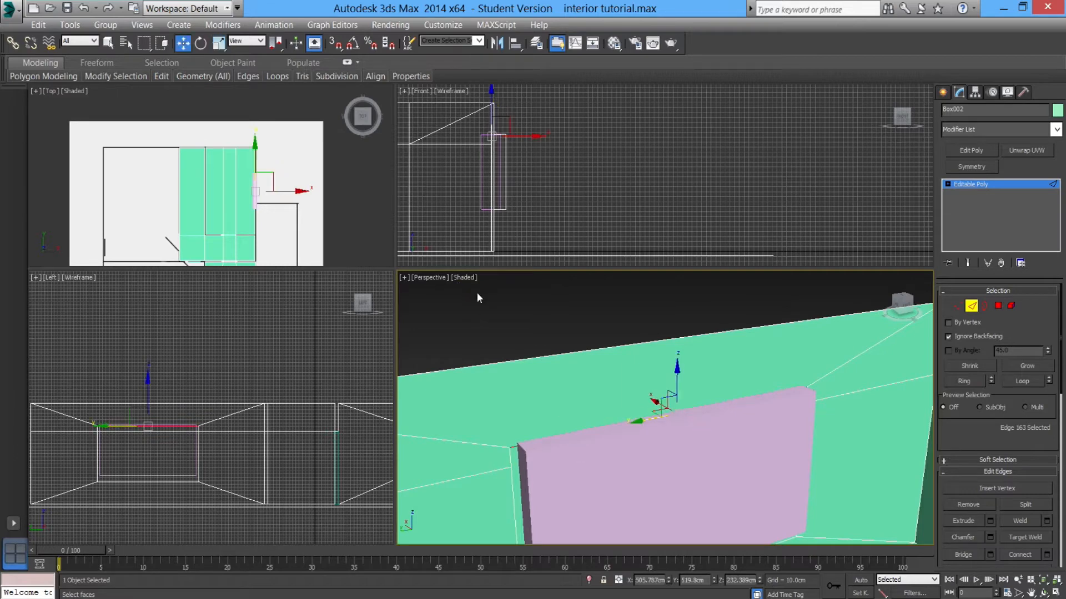
scroll(195, 398, up, 10)
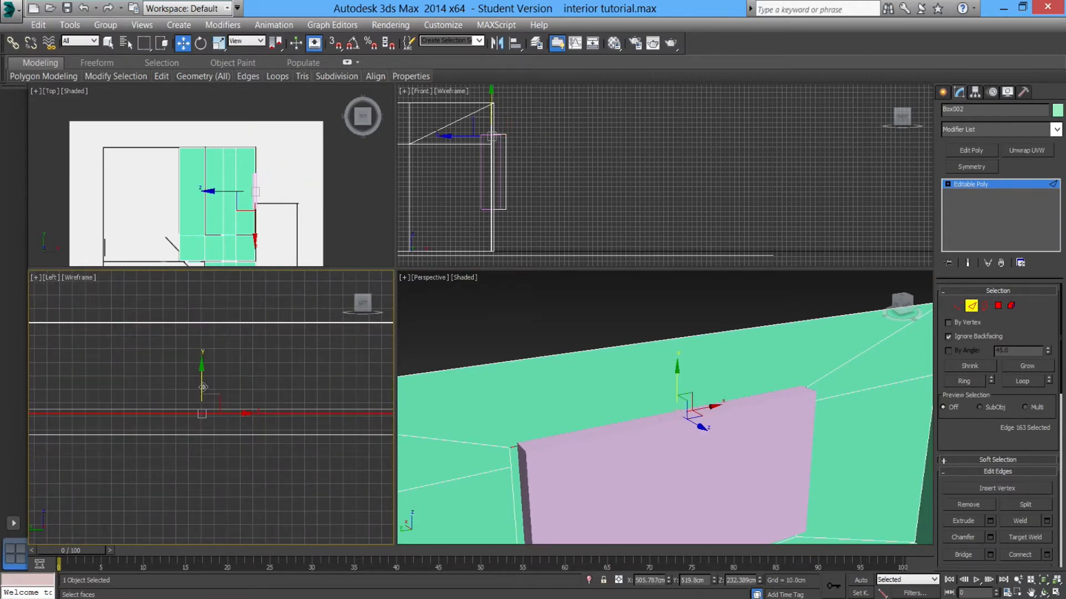
scroll(206, 381, up, 3)
scroll(191, 402, up, 7)
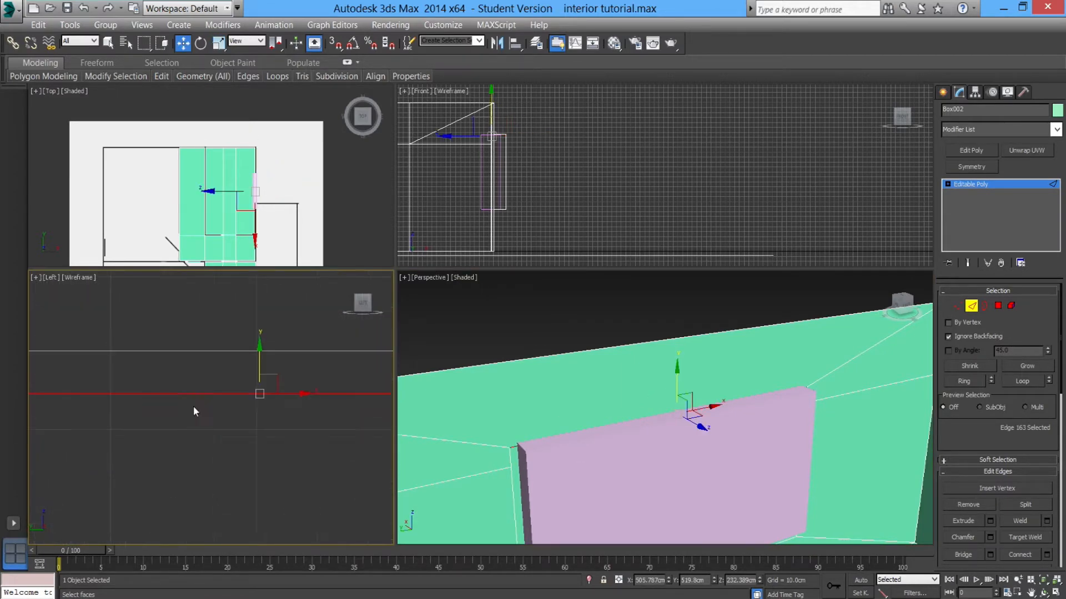
middle_drag(244, 417, 235, 425)
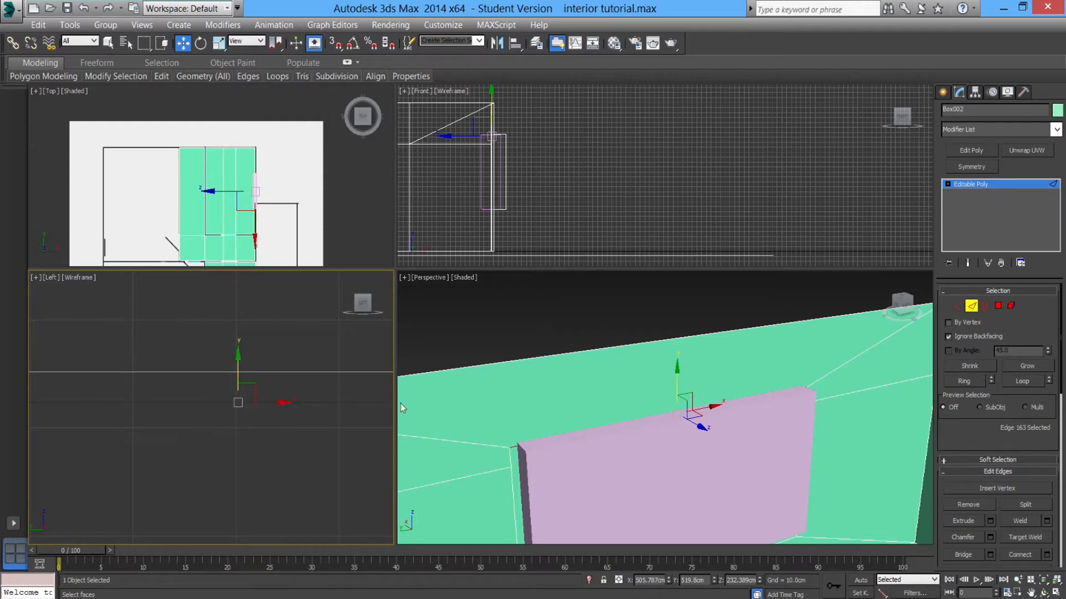
click(272, 433)
click(214, 404)
scroll(186, 428, down, 6)
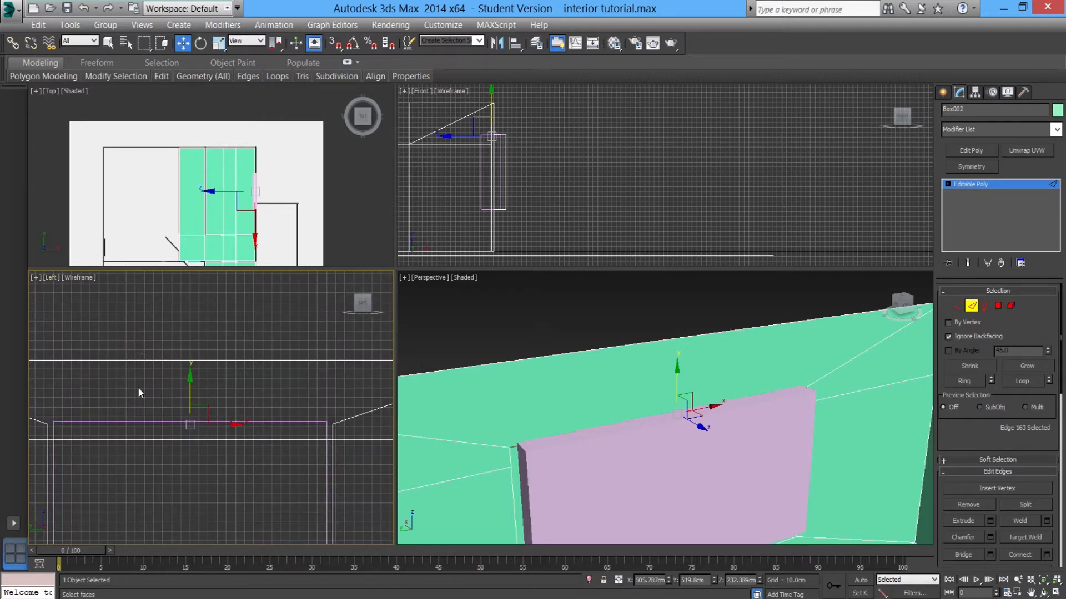
click(51, 279)
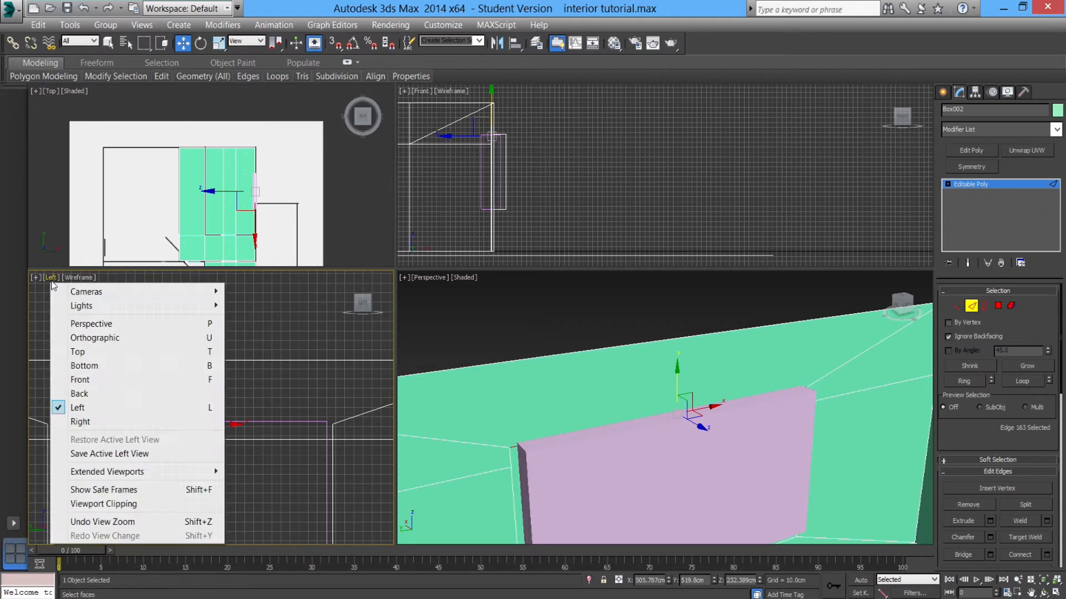
click(94, 422)
scroll(217, 433, up, 4)
click(180, 420)
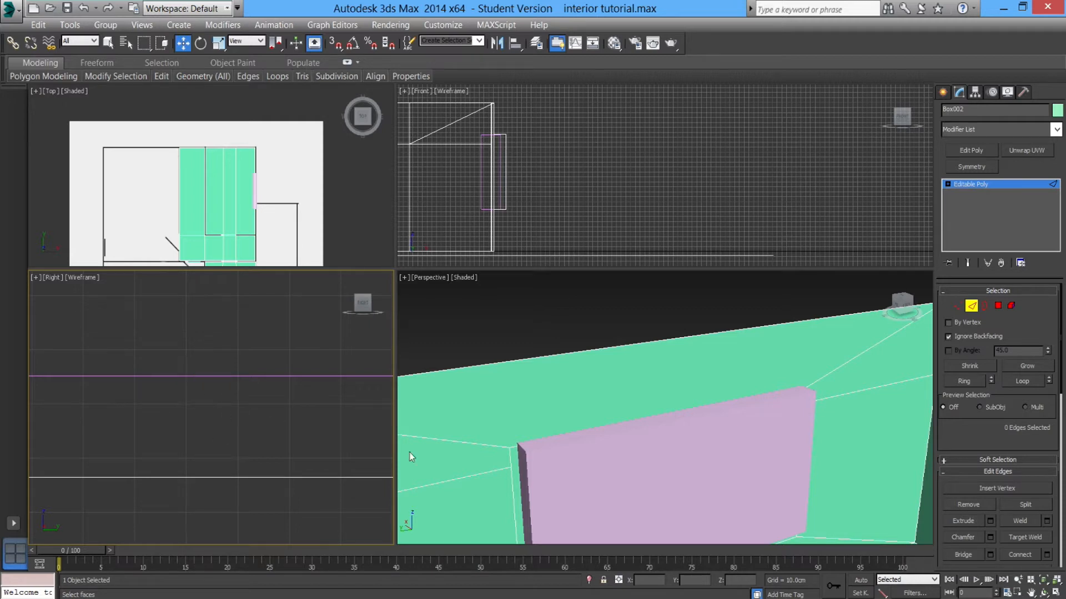
click(516, 448)
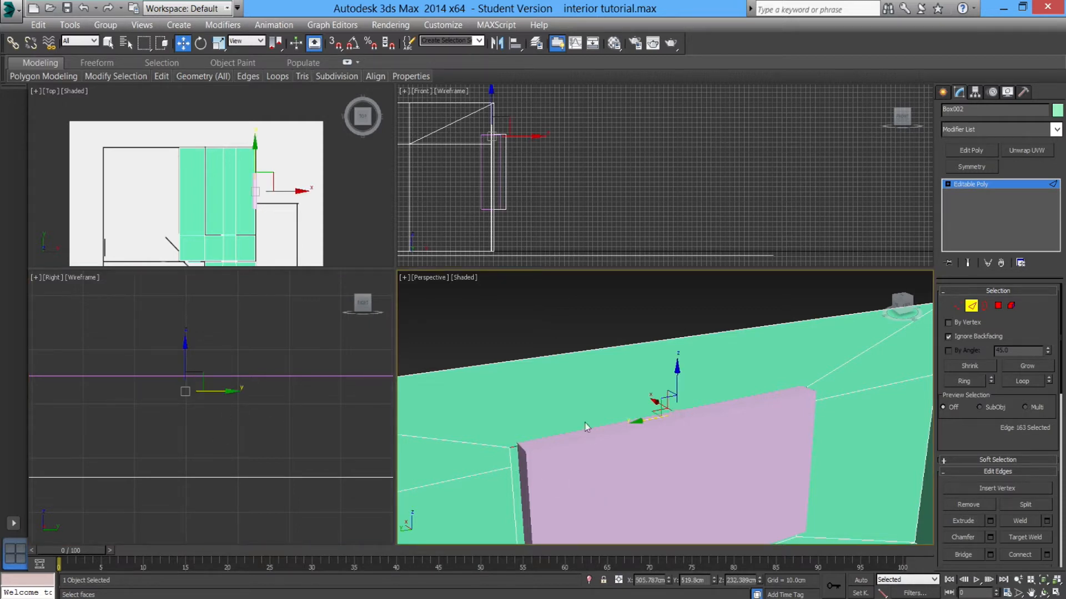
click(188, 375)
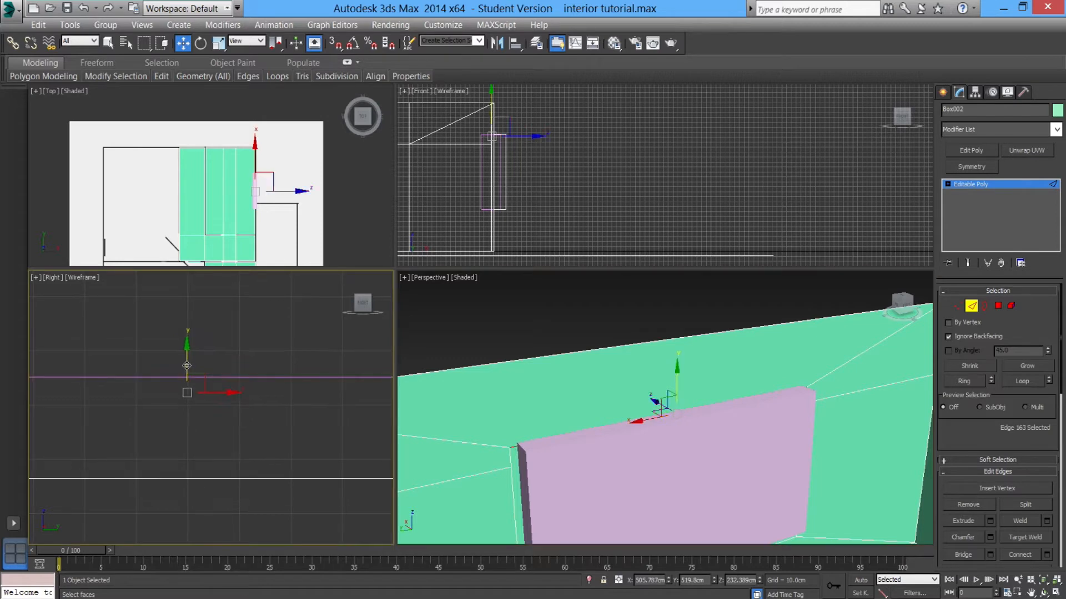
drag(230, 286, 265, 264)
drag(626, 400, 608, 411)
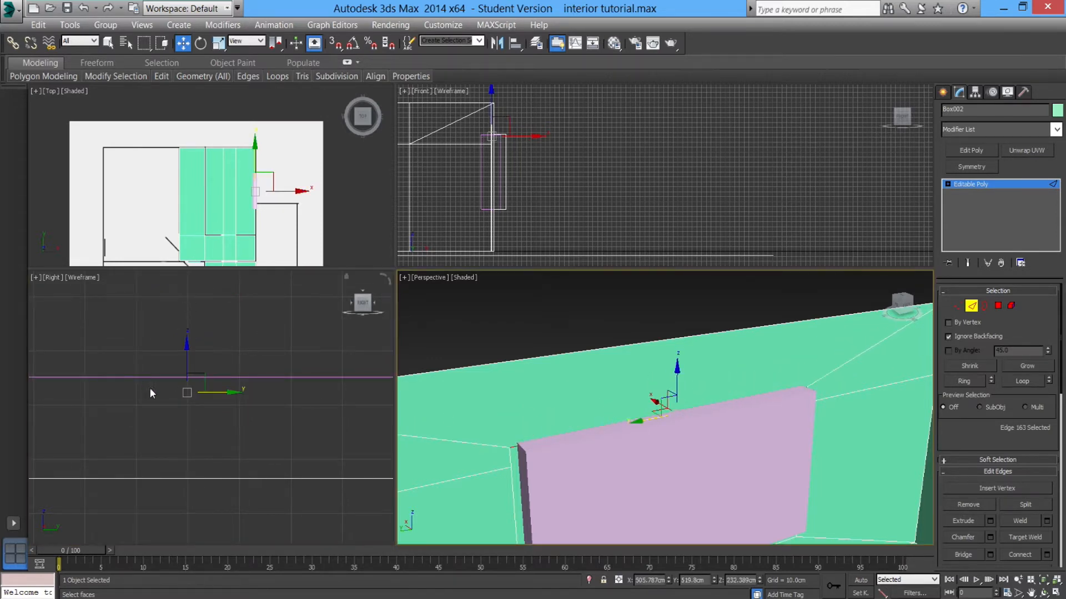
click(49, 277)
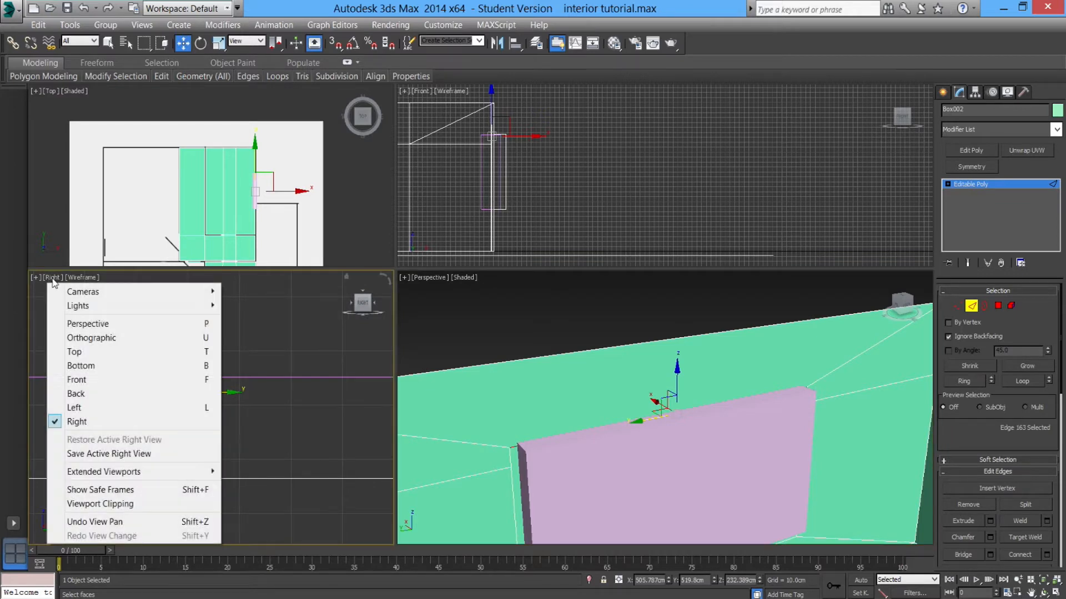
click(81, 408)
scroll(211, 447, up, 5)
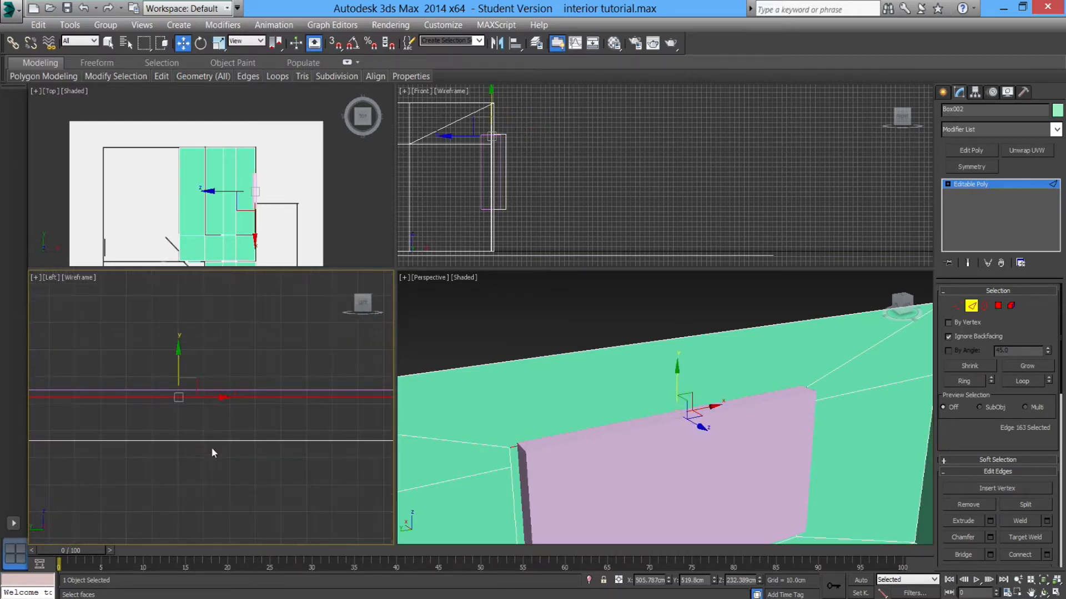
Move the top edge of the opening slightly upward in the Left viewport, to about 235 cm height.
alt+middle_drag(635, 465, 482, 421)
scroll(622, 417, up, 3)
scroll(201, 405, up, 2)
drag(193, 376, 209, 421)
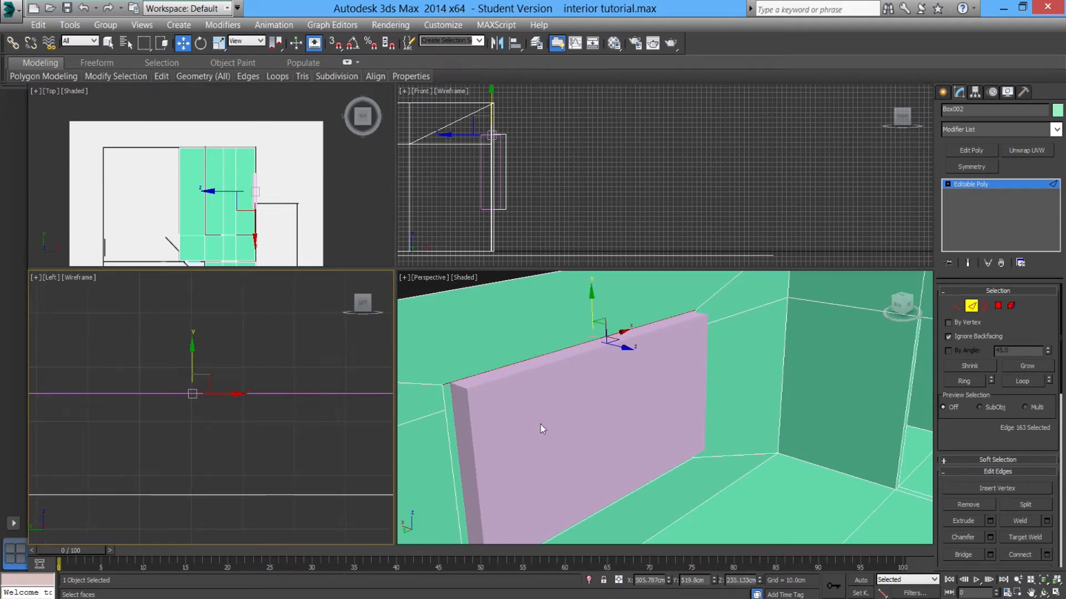
middle_drag(540, 425, 560, 360)
middle_drag(241, 400, 288, 404)
scroll(288, 404, down, 5)
middle_drag(293, 453, 308, 374)
scroll(285, 445, up, 2)
Select the bottom edge of the opening and raise it to about 95 cm in the Left viewport.
click(283, 431)
scroll(211, 400, up, 2)
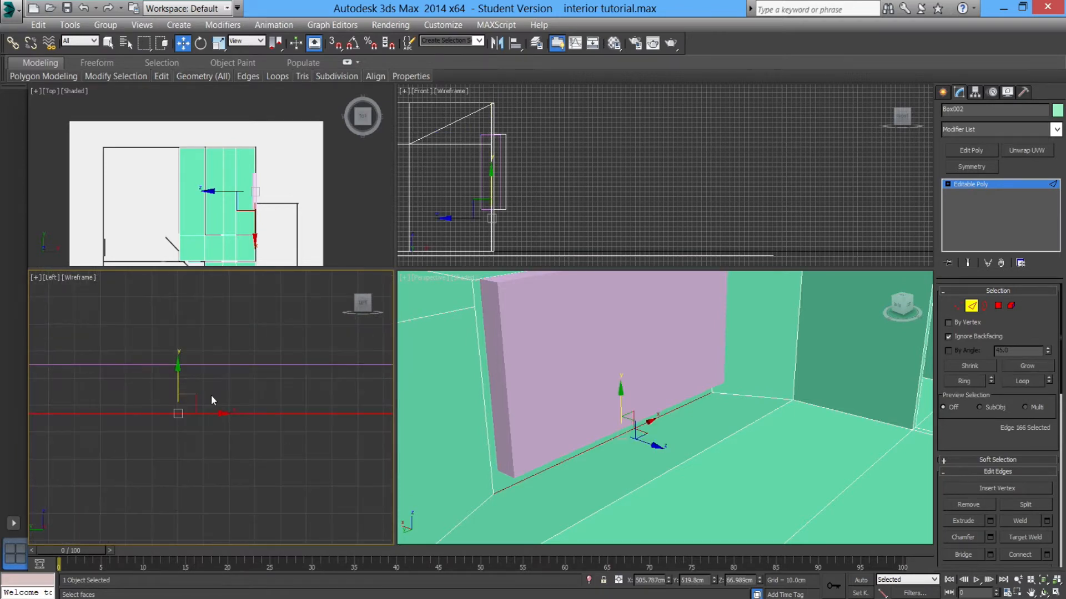
drag(180, 382, 180, 333)
scroll(180, 373, up, 5)
middle_drag(166, 356, 190, 406)
scroll(189, 405, up, 3)
drag(212, 338, 208, 323)
scroll(196, 399, down, 9)
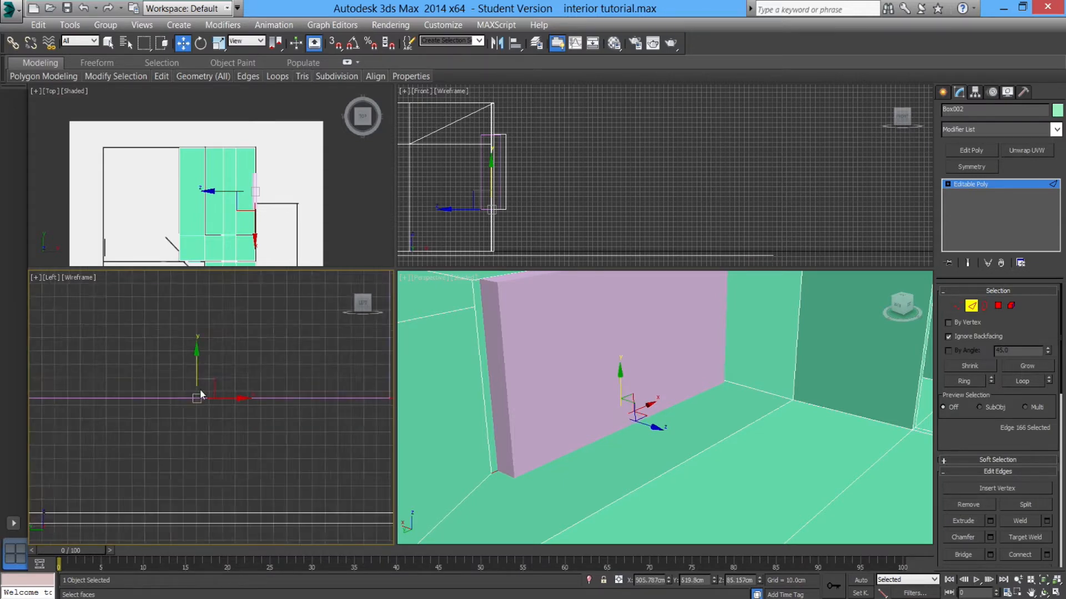
scroll(231, 391, up, 3)
middle_drag(238, 383, 270, 388)
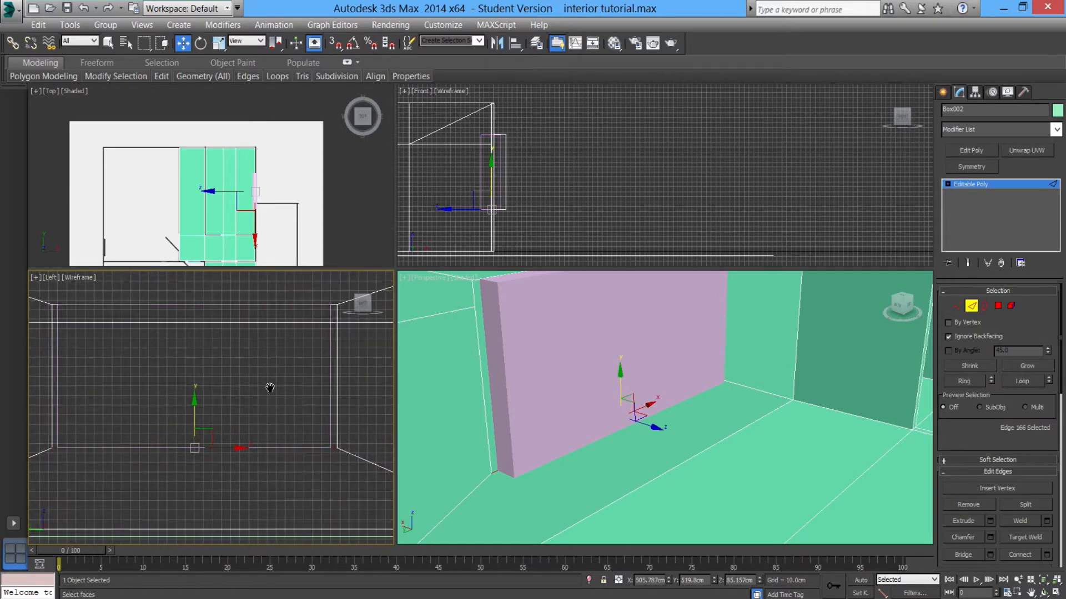
Select a pair of vertical side edges of the opening and shift them horizontally in the Left viewport.
click(336, 316)
ctrl+click(338, 354)
middle_drag(335, 369, 284, 404)
scroll(284, 404, up, 2)
scroll(284, 404, up, 4)
middle_drag(280, 355, 226, 401)
drag(226, 401, 211, 403)
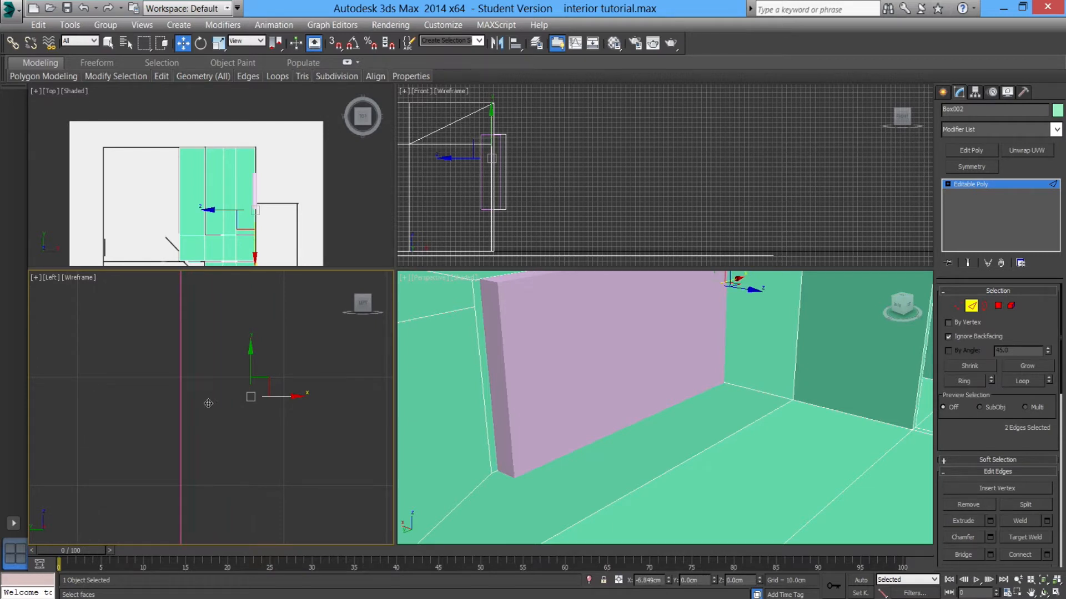
Select the opposite pair of side edges and shift them horizontally to line up with the window frame.
drag(210, 404, 209, 404)
scroll(143, 427, down, 8)
middle_drag(118, 436, 372, 413)
scroll(249, 430, up, 2)
click(205, 346)
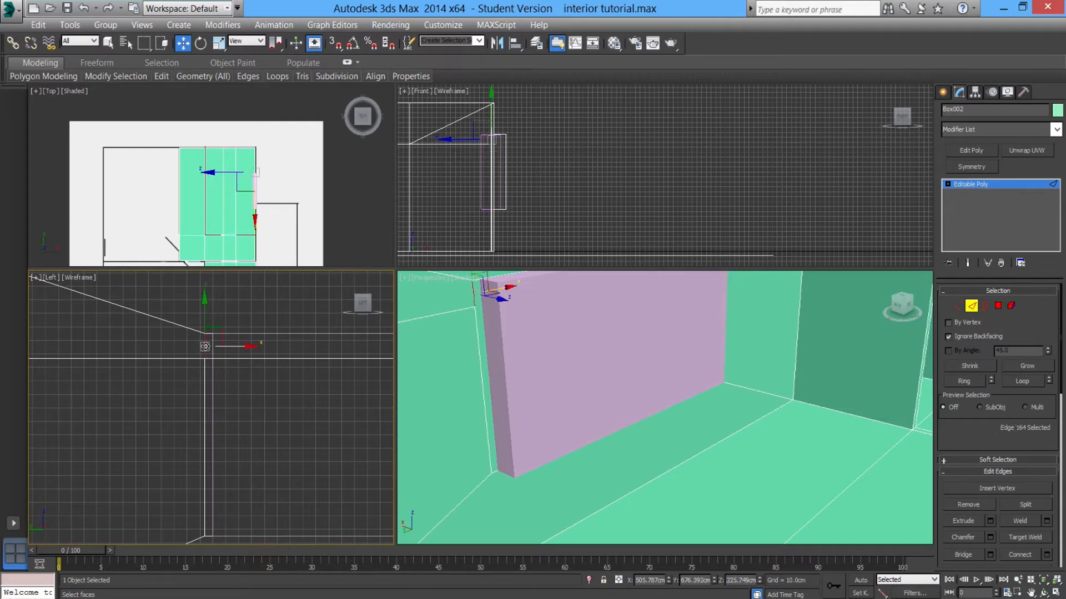
ctrl+click(205, 391)
scroll(210, 403, up, 4)
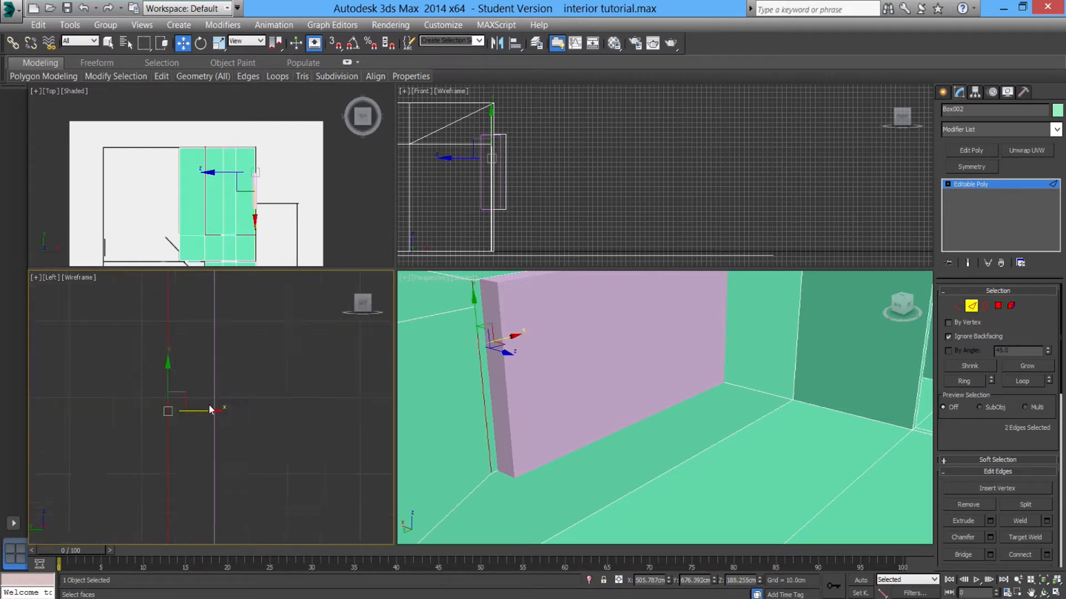
drag(200, 416, 252, 416)
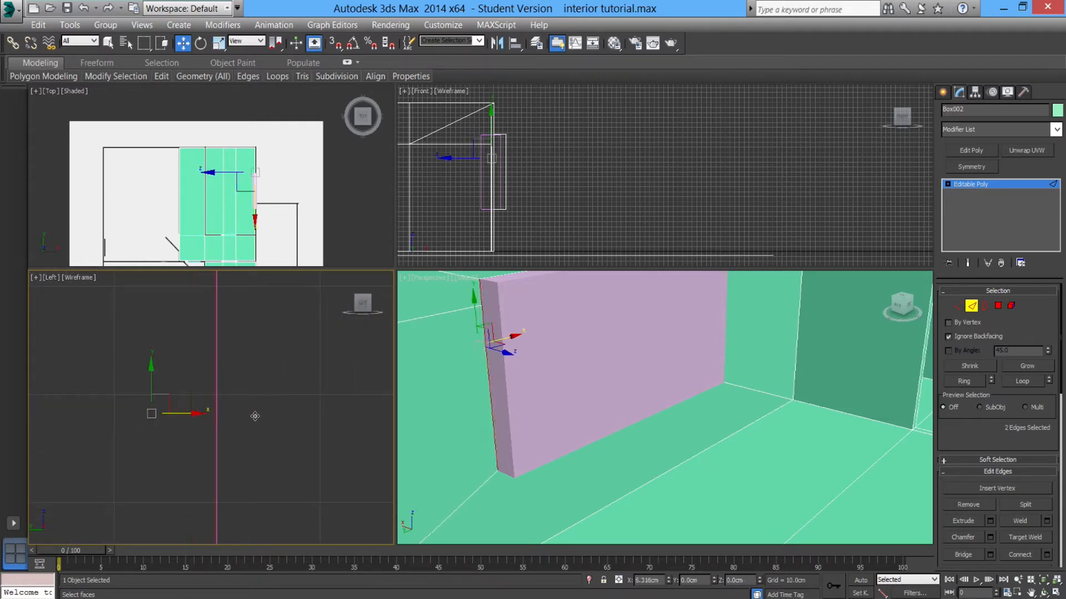
scroll(255, 416, down, 5)
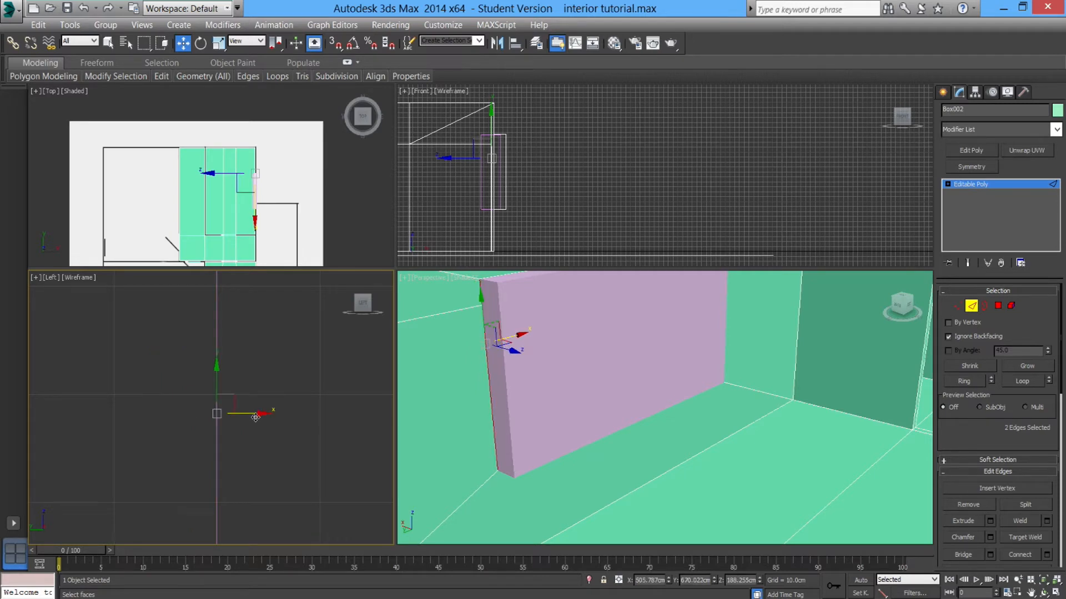
alt+middle_drag(518, 437, 598, 446)
scroll(554, 419, down, 4)
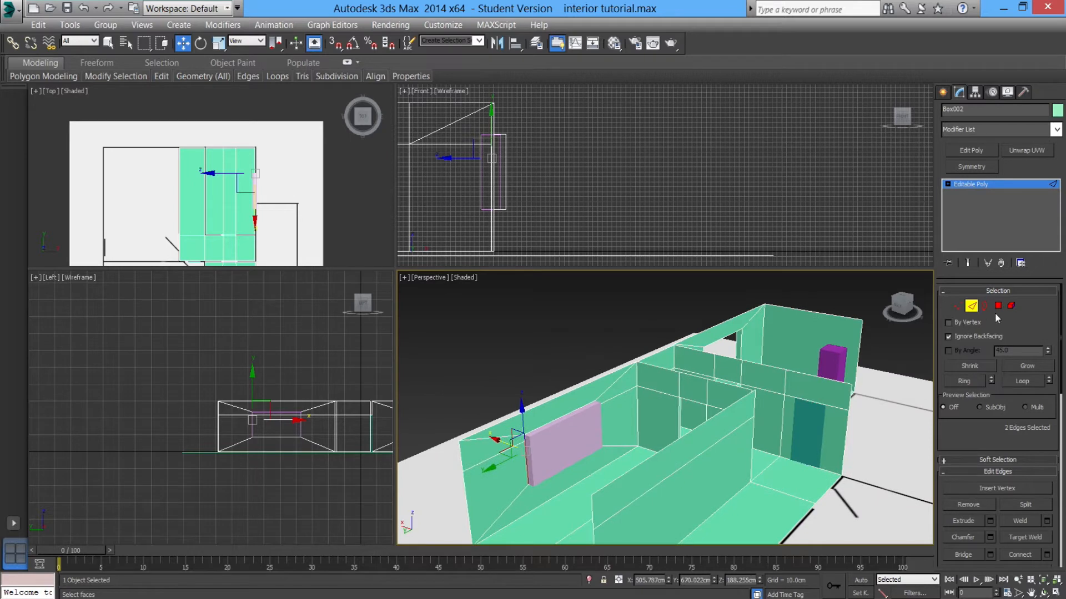
Select the window frame object and move it away from the front wall.
click(971, 306)
click(562, 432)
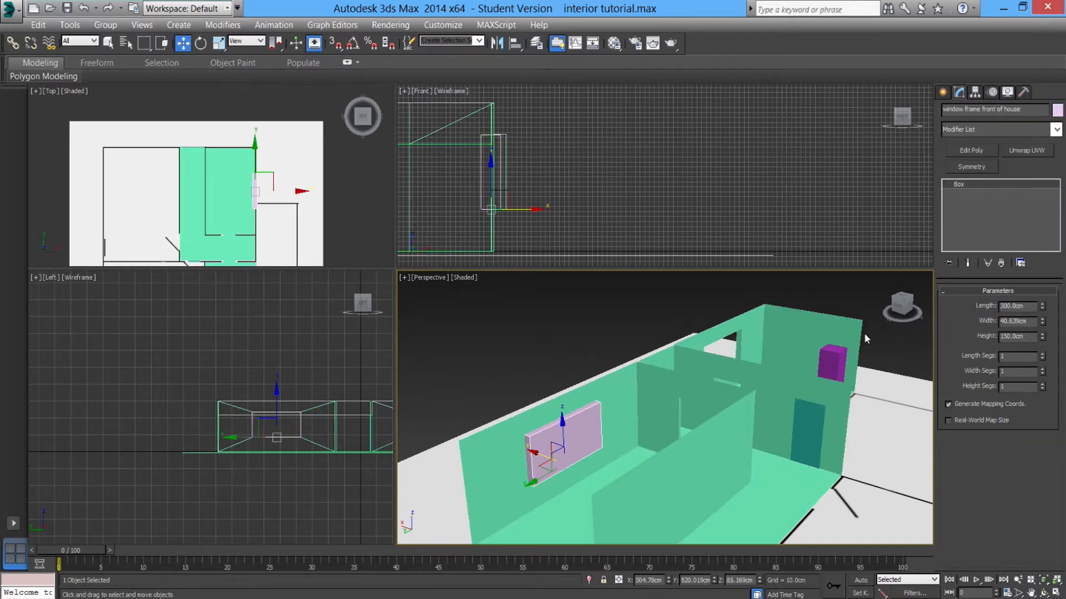
drag(538, 456, 609, 457)
click(609, 457)
alt+middle_drag(609, 456, 727, 430)
scroll(555, 445, up, 3)
scroll(670, 425, up, 2)
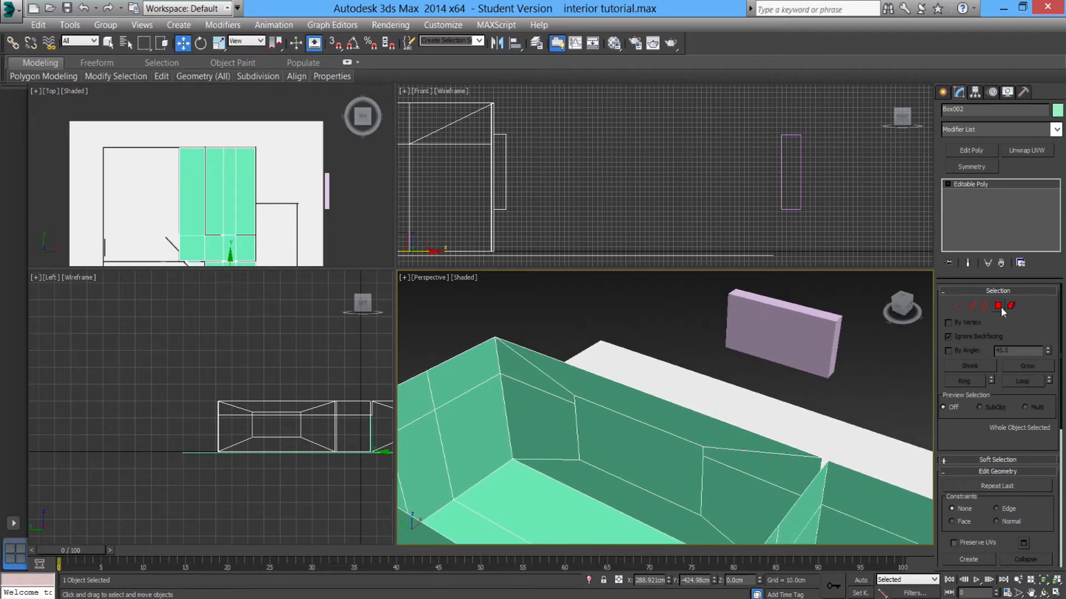
Switch the house mesh to Vertex mode and use Target Weld to merge stray vertices along the wall tops.
click(958, 306)
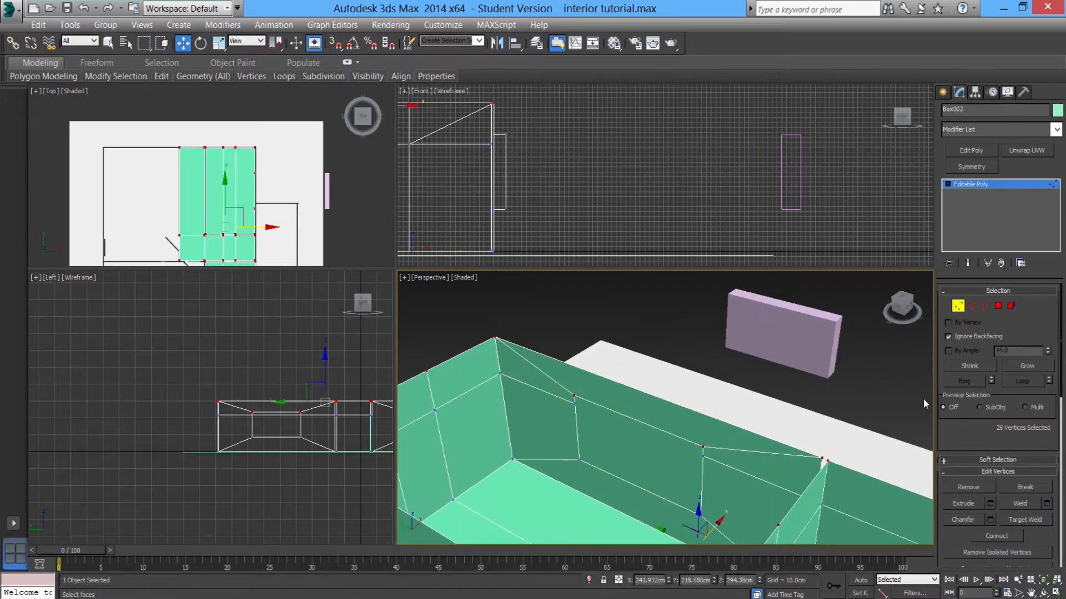
click(1021, 521)
alt+middle_drag(583, 471, 553, 431)
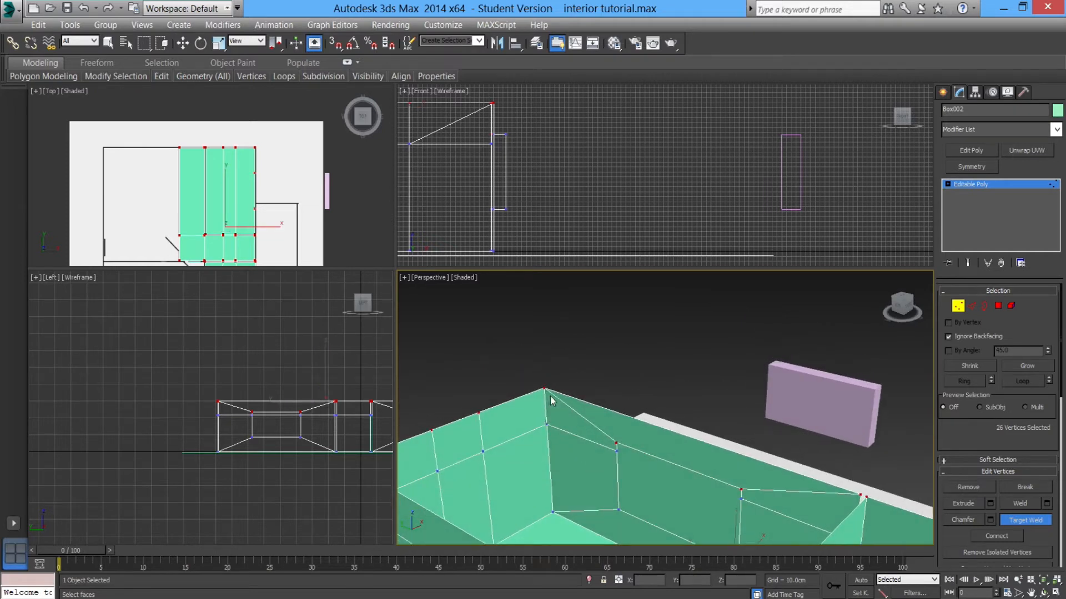
scroll(581, 461, up, 6)
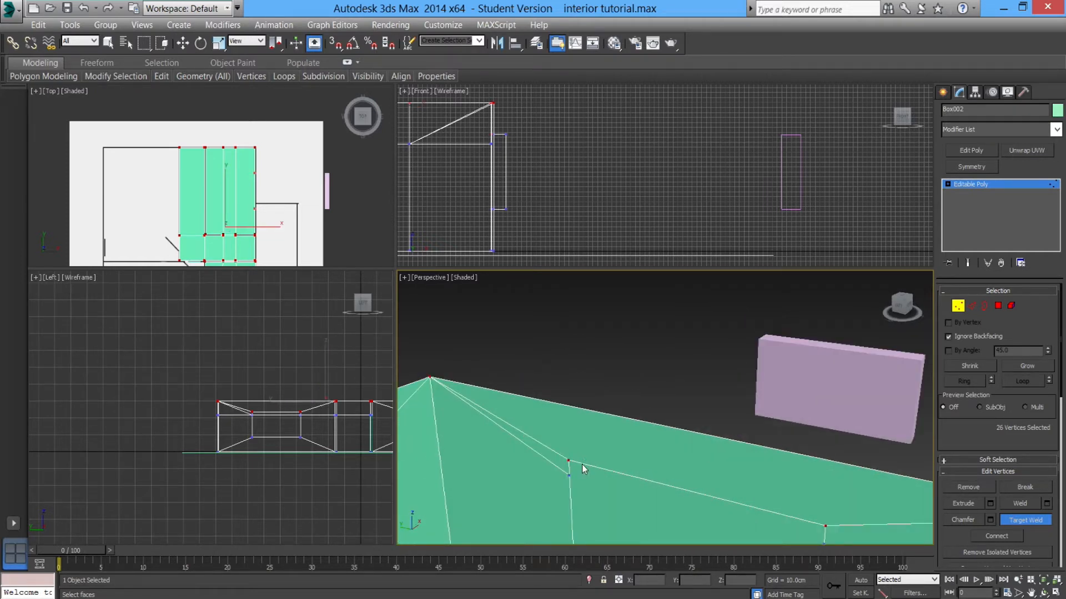
click(548, 494)
click(545, 452)
middle_drag(639, 518, 631, 467)
scroll(579, 485, down, 5)
click(565, 447)
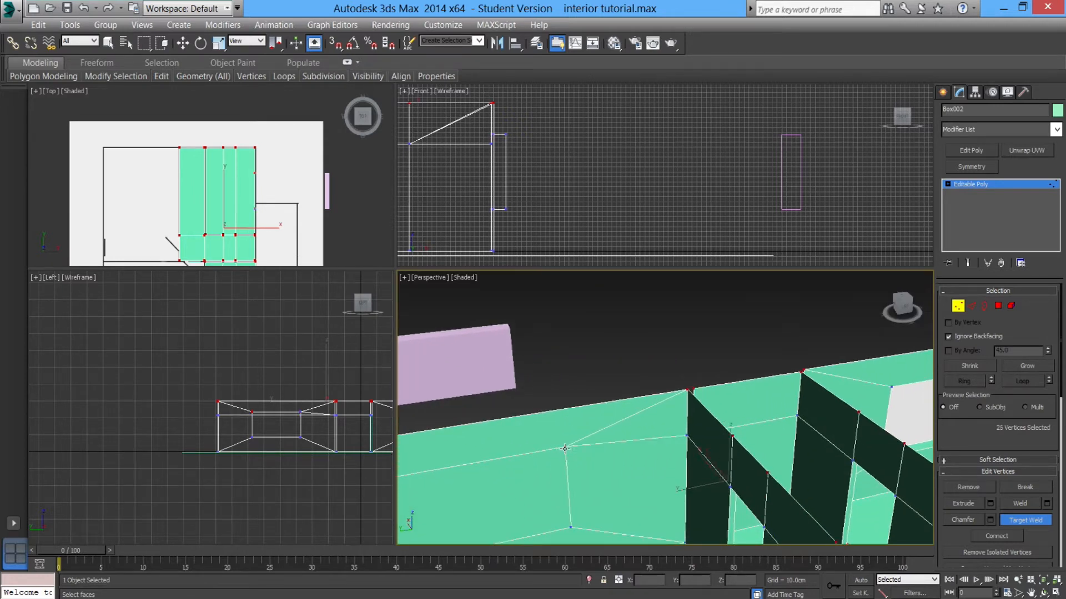
alt+middle_drag(566, 448, 599, 469)
click(636, 398)
alt+middle_drag(629, 459, 669, 455)
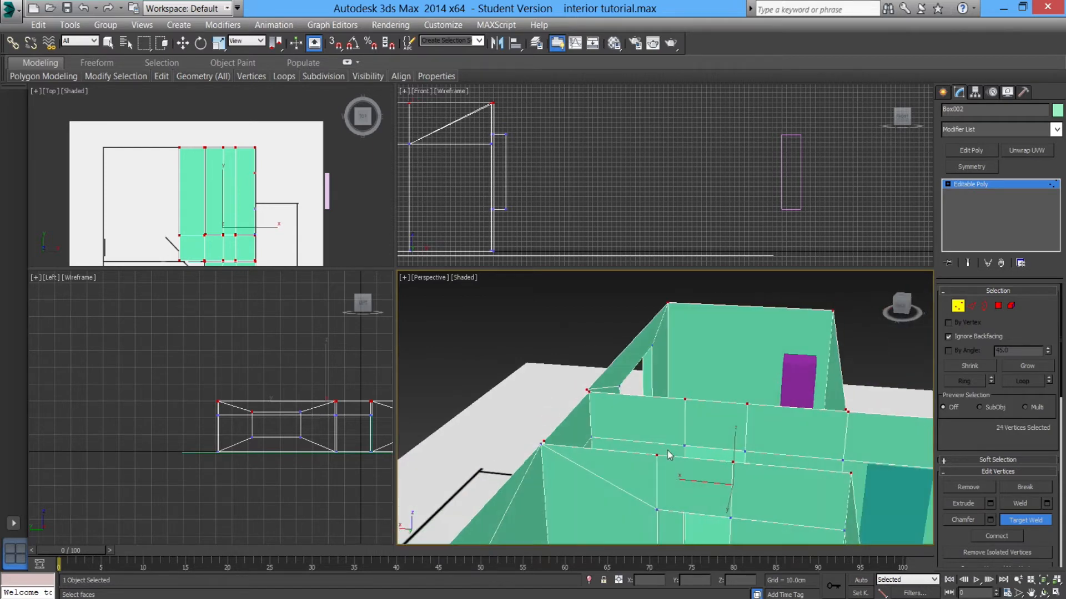
Target Weld the remaining stray vertices on the neighbouring wall tops into their corner vertices.
click(541, 444)
alt+middle_drag(541, 444, 612, 387)
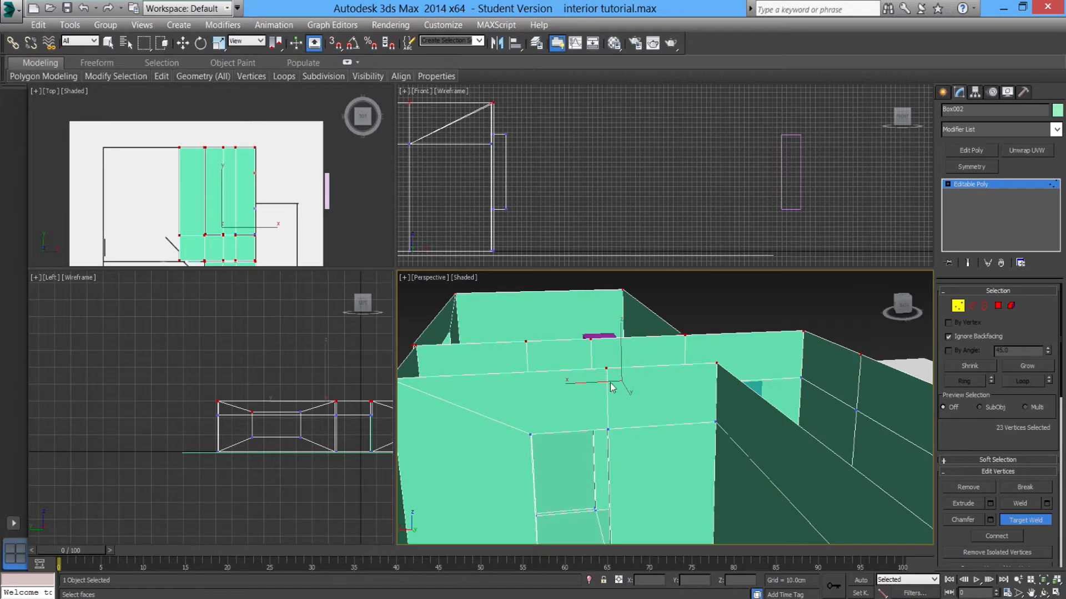
click(716, 364)
click(717, 368)
alt+middle_drag(719, 378, 706, 420)
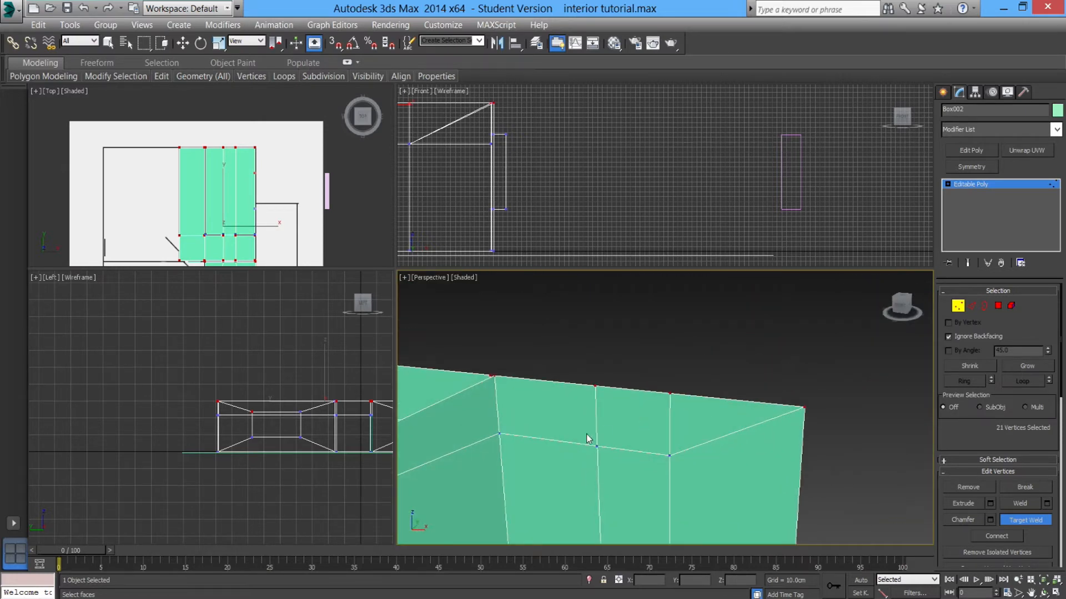
click(495, 378)
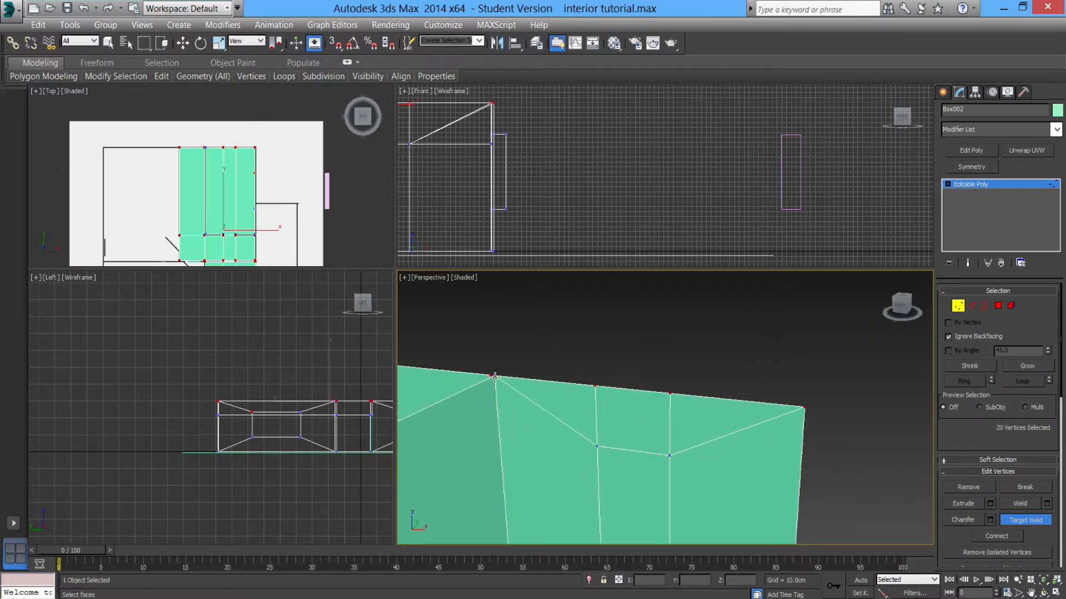
click(493, 378)
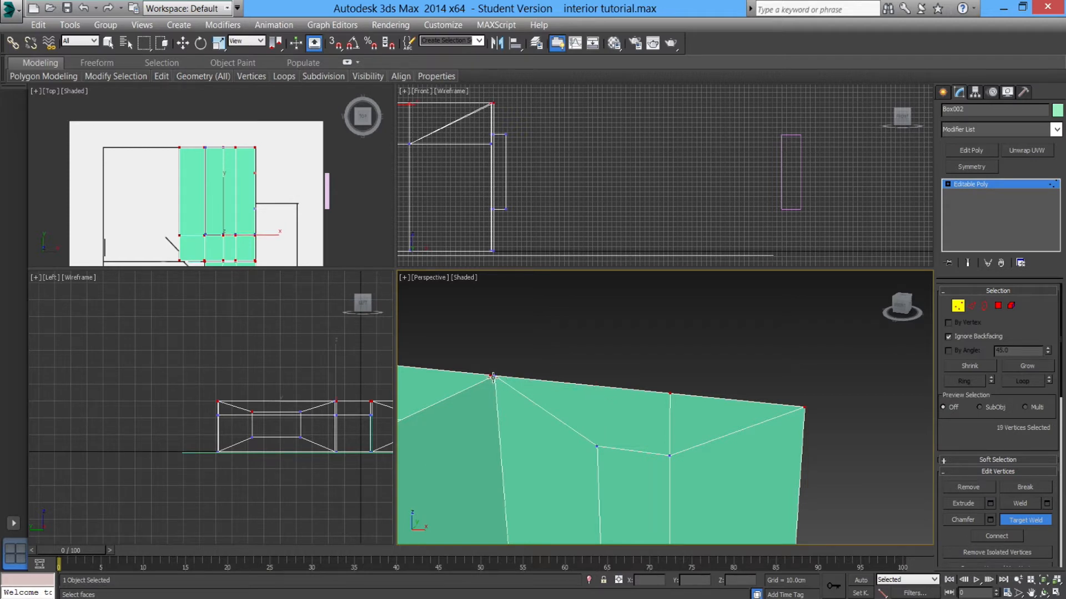
click(492, 377)
alt+middle_drag(528, 391, 620, 405)
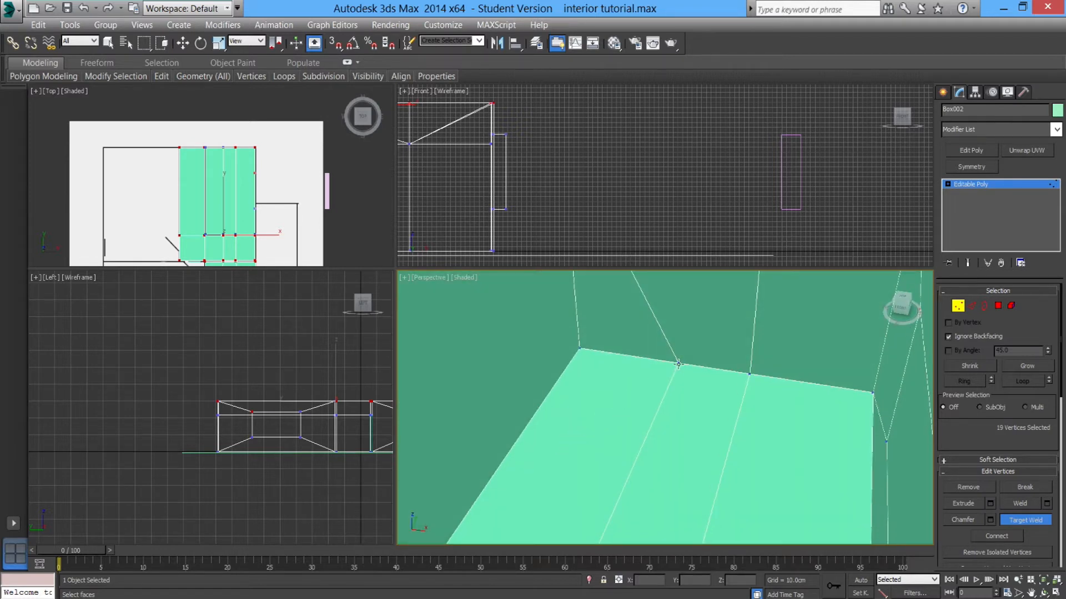
click(578, 359)
alt+middle_drag(579, 358, 591, 490)
click(692, 480)
alt+middle_drag(692, 479, 597, 444)
click(608, 421)
click(711, 350)
scroll(768, 445, down, 5)
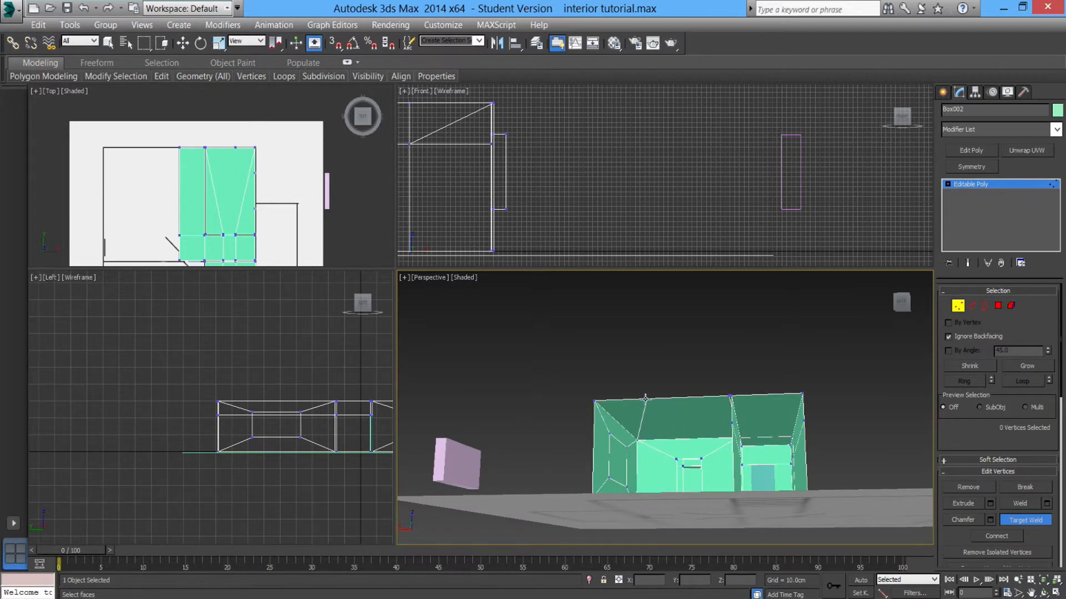
Switch to Polygon mode and select the inset window opening polygon on the front wall.
mouse_move(638, 427)
alt+middle_down()
mouse_move(676, 420)
mouse_move(625, 418)
mouse_move(636, 444)
alt+middle_up()
scroll(665, 483, up, 2)
alt+middle_drag(664, 483, 597, 500)
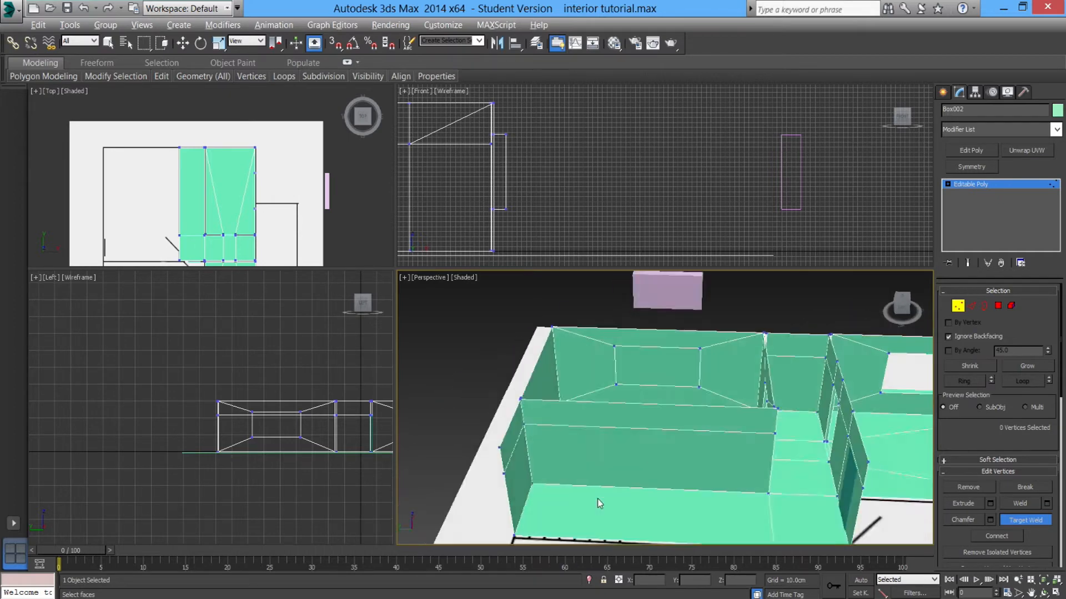
scroll(635, 441, up, 4)
alt+middle_drag(635, 441, 691, 437)
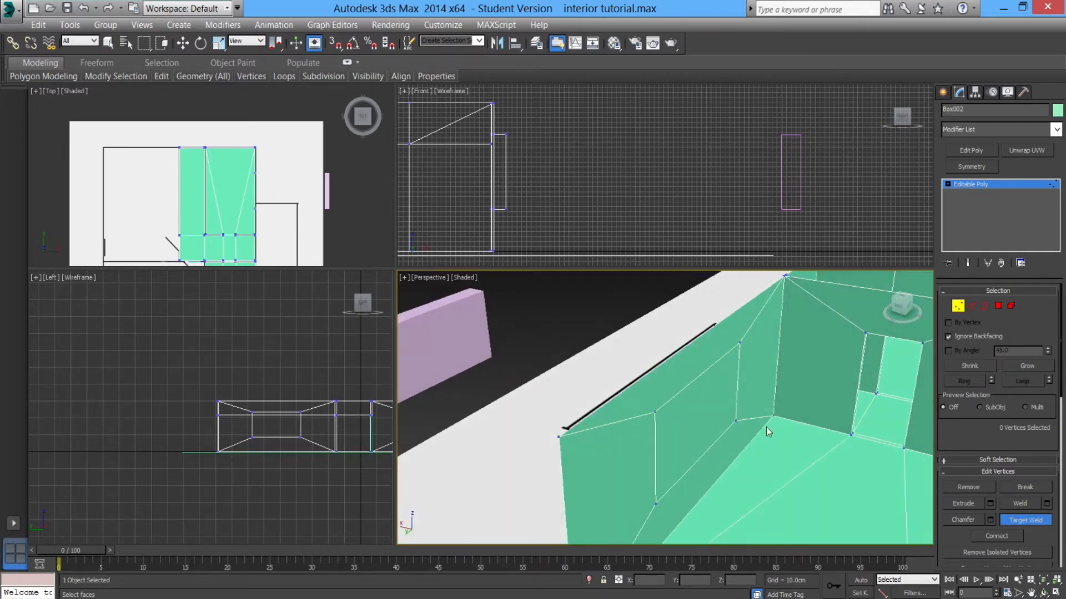
click(998, 306)
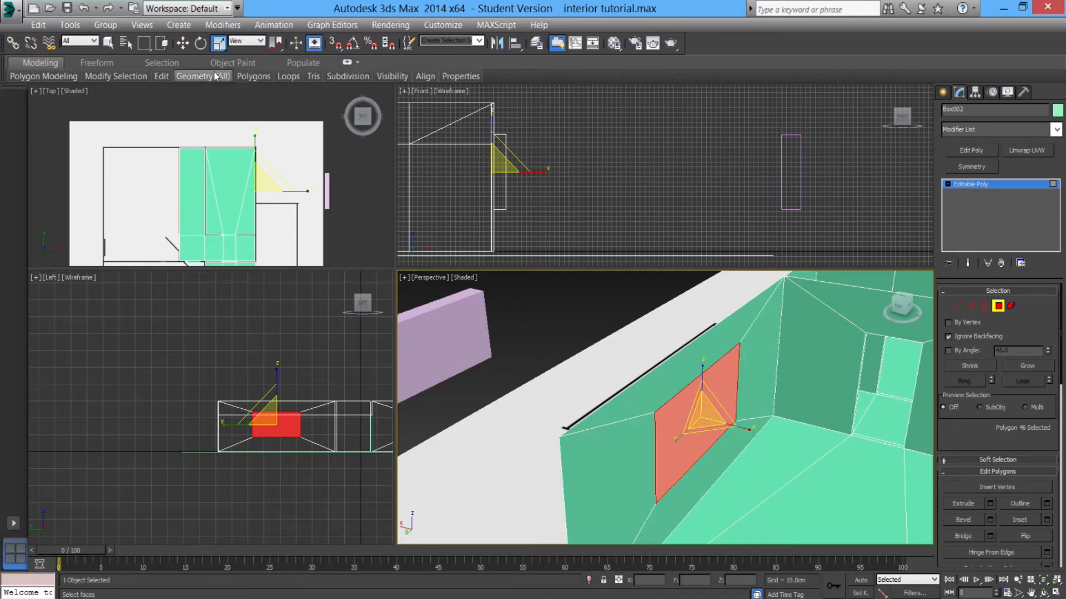
click(633, 375)
click(678, 419)
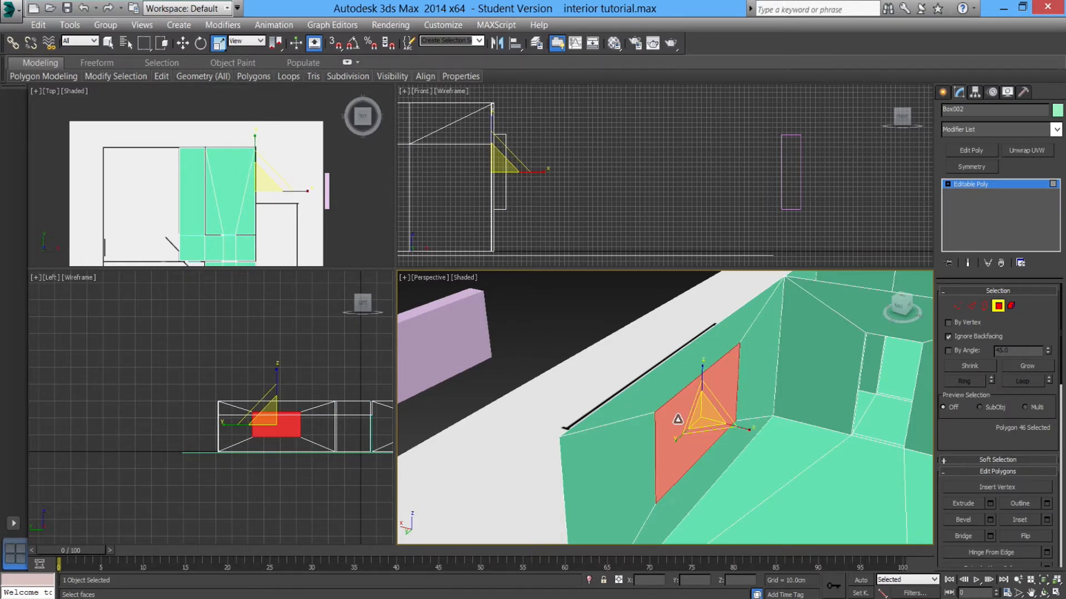
Extrude the selected window polygon inward with a negative height so it passes through the front wall.
click(990, 503)
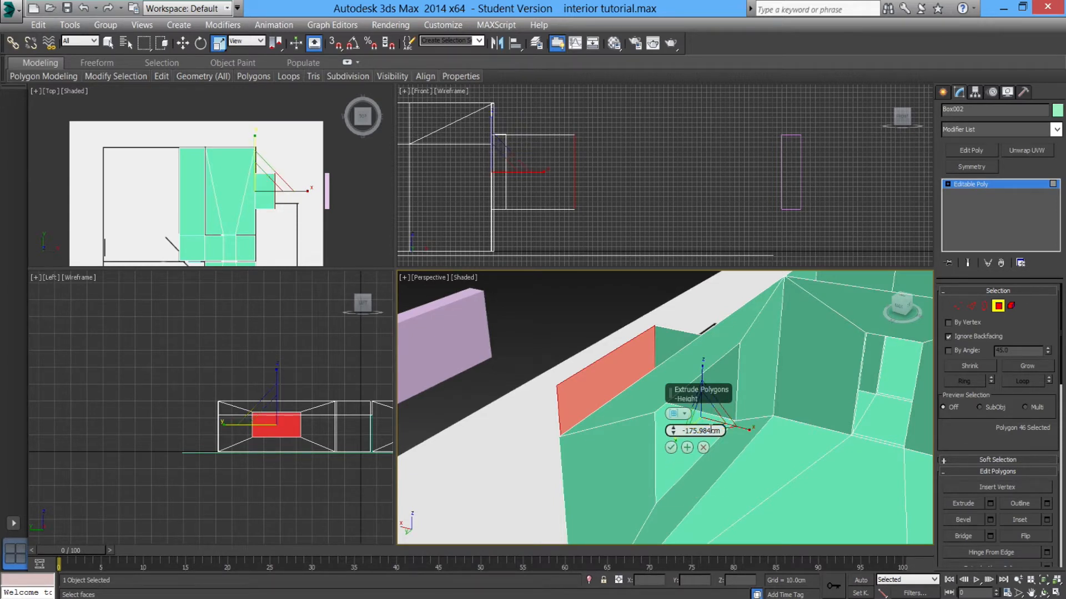
drag(673, 432, 498, 142)
middle_drag(492, 175, 520, 167)
middle_drag(207, 429, 105, 421)
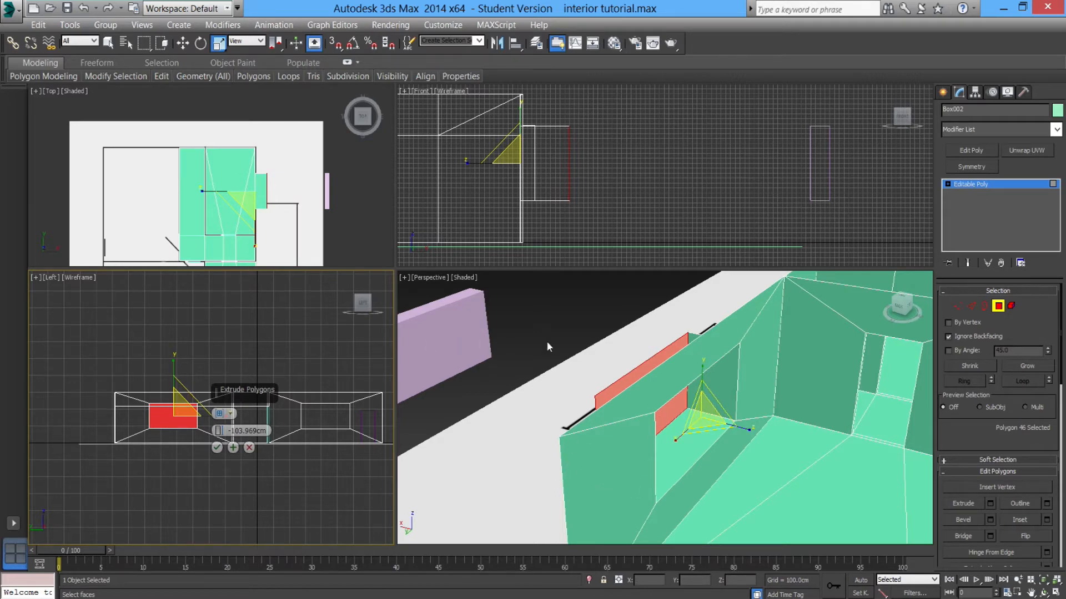
scroll(593, 229, down, 2)
scroll(619, 210, up, 3)
middle_drag(536, 213, 582, 231)
scroll(583, 231, up, 3)
drag(672, 199, 671, 99)
click(672, 216)
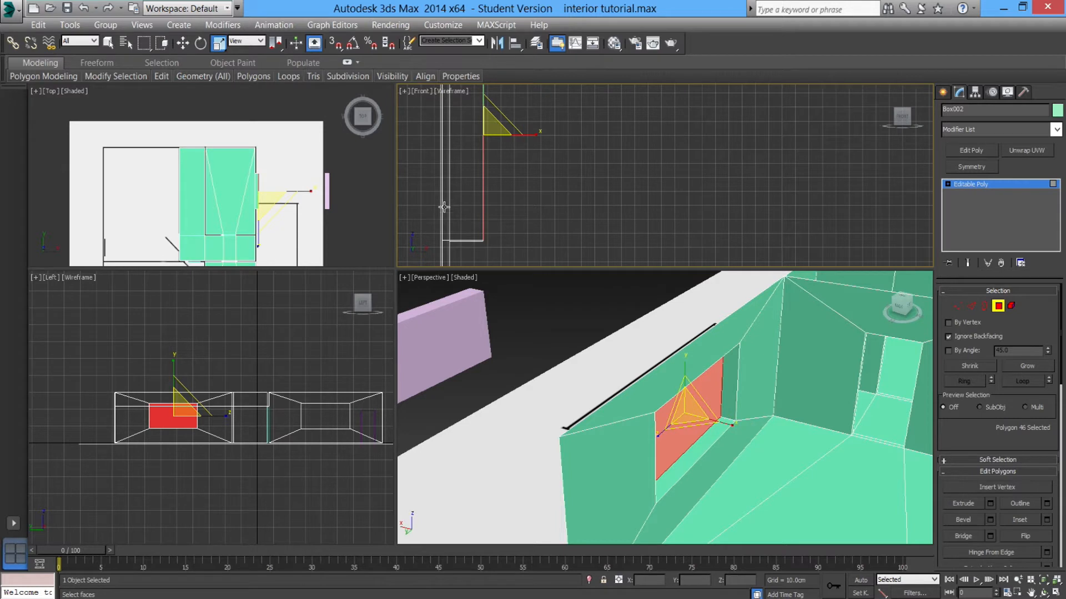
Delete the extruded window polygon to open the window hole in the wall.
key(w)
scroll(522, 189, up, 5)
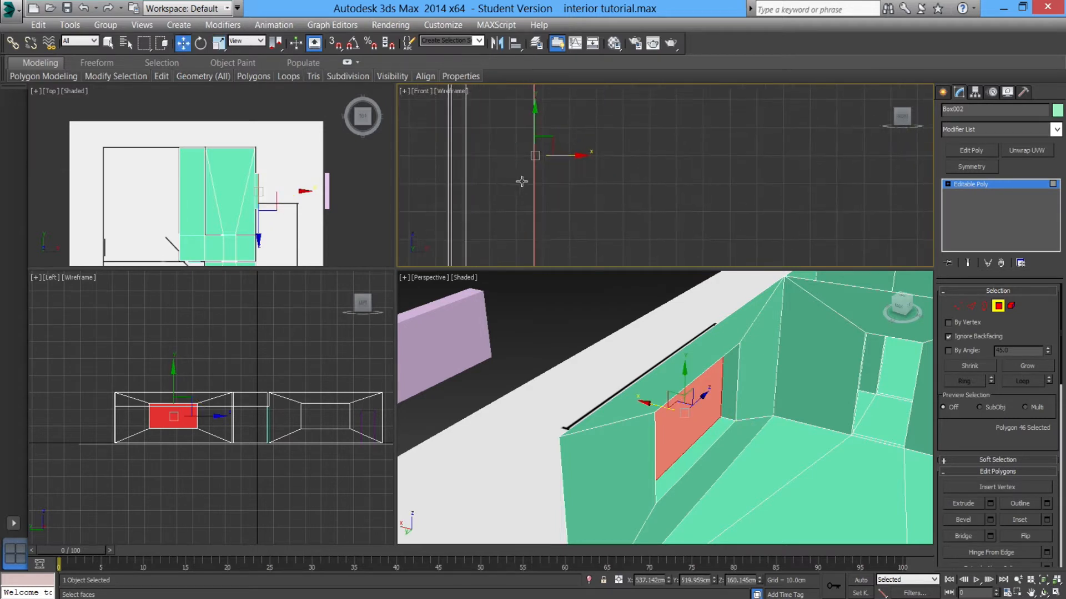
scroll(522, 197, up, 4)
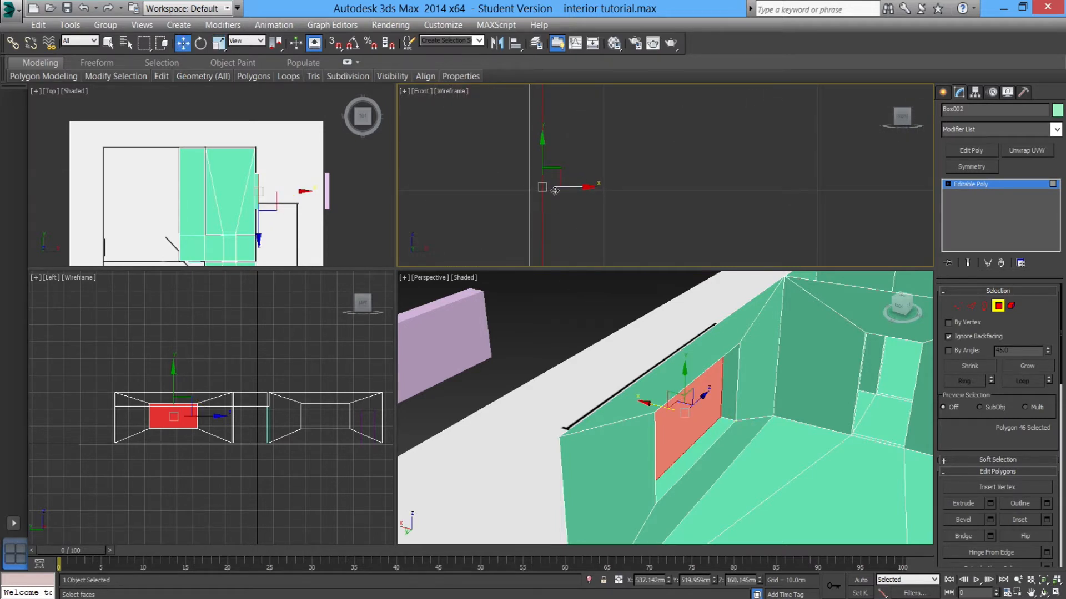
drag(566, 187, 540, 185)
alt+middle_drag(713, 422, 651, 433)
scroll(663, 436, down, 5)
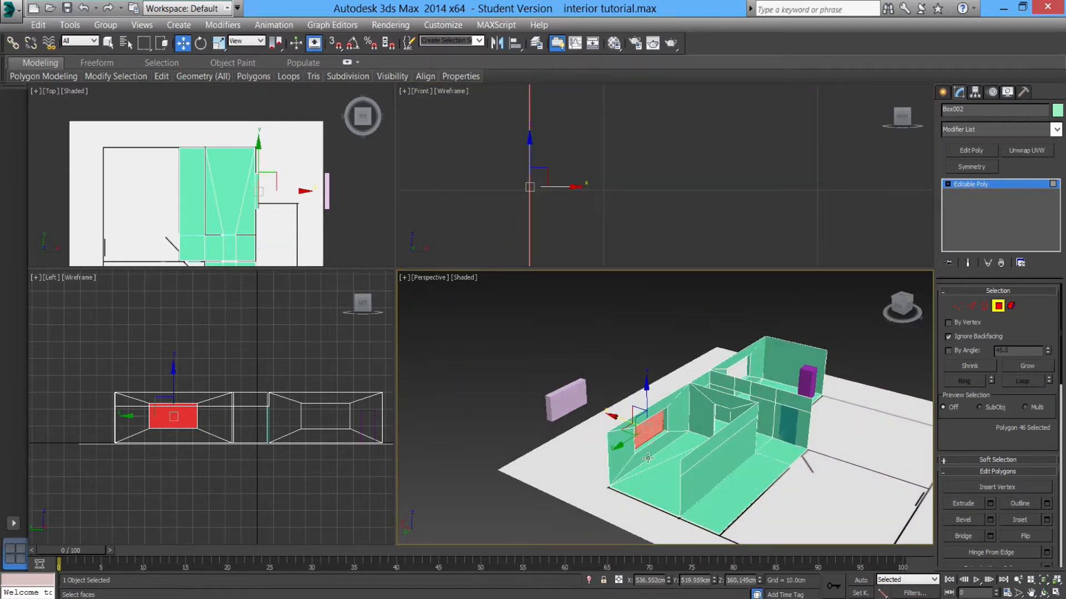
key(Delete)
alt+middle_drag(691, 466, 670, 454)
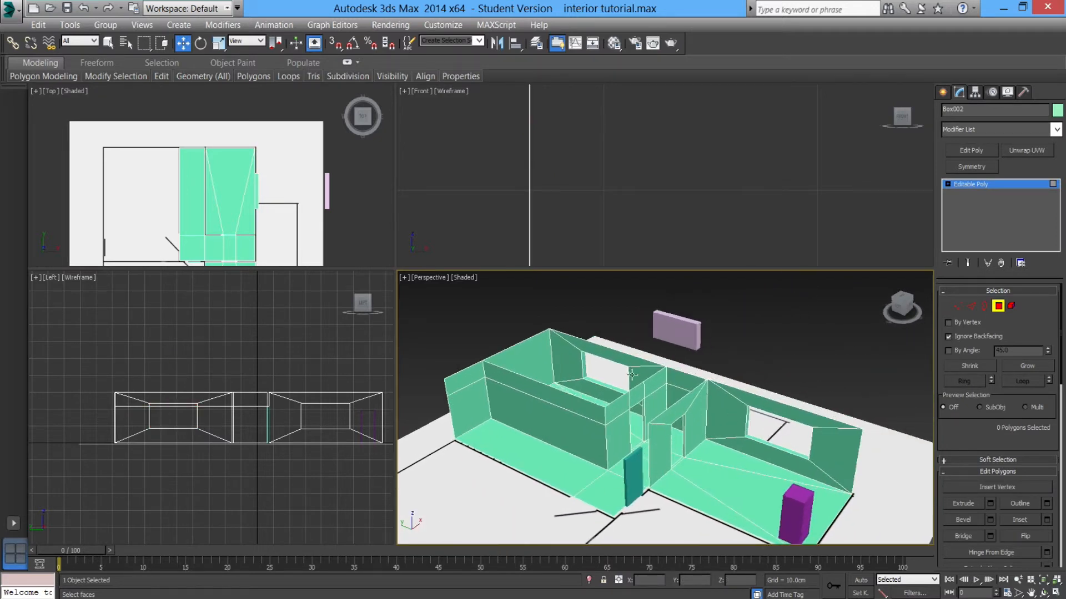
Switch to Edge mode and select two edges of the doorway opening.
click(998, 306)
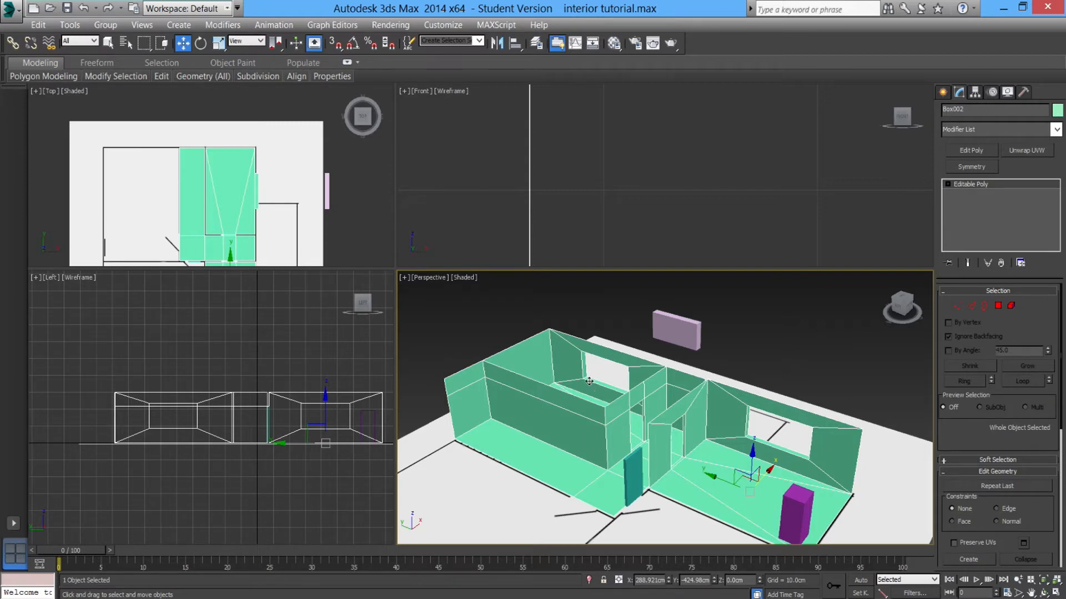
alt+middle_drag(581, 369, 746, 438)
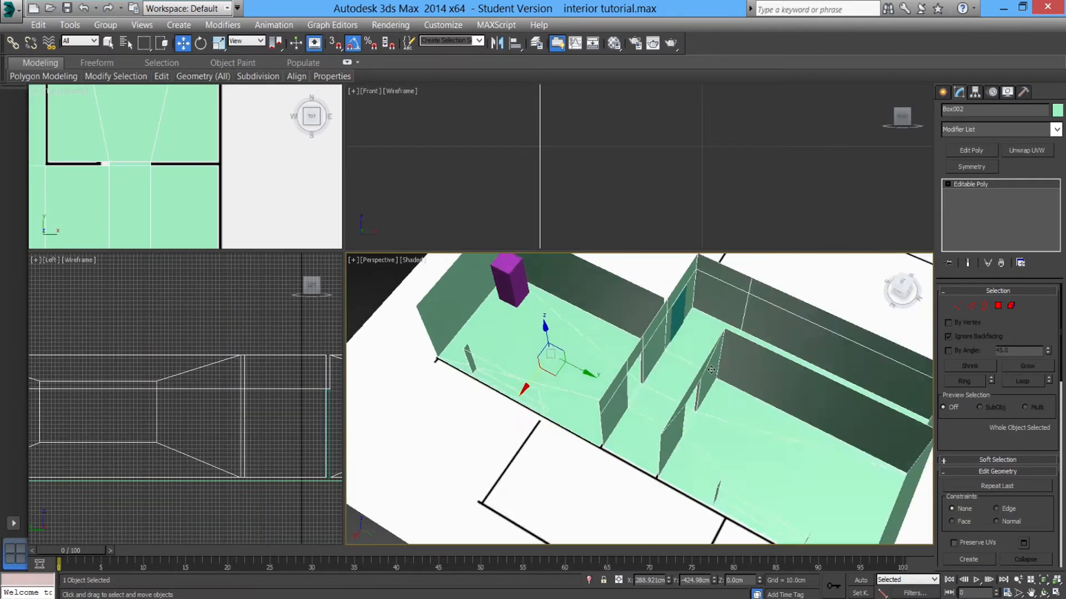
alt+middle_drag(722, 333, 687, 375)
alt+middle_drag(623, 348, 637, 381)
scroll(639, 404, down, 5)
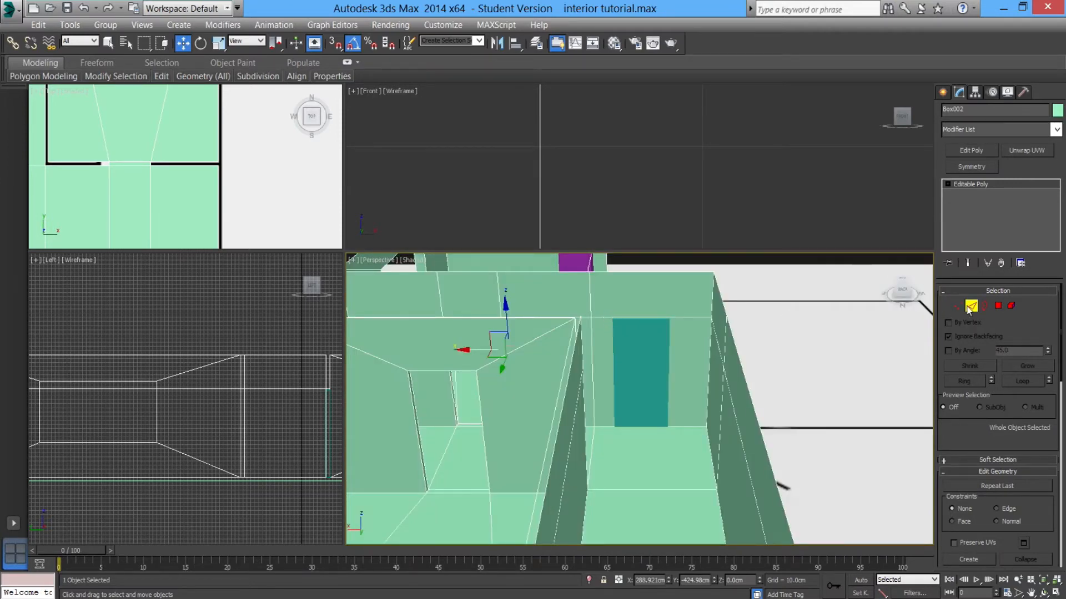
click(971, 305)
click(656, 318)
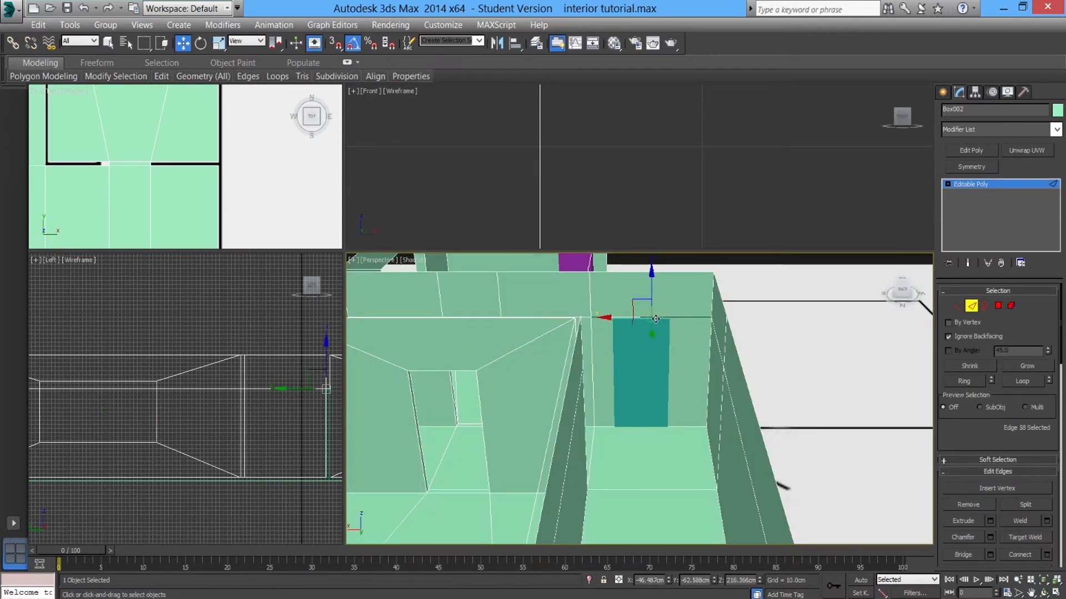
ctrl+click(675, 426)
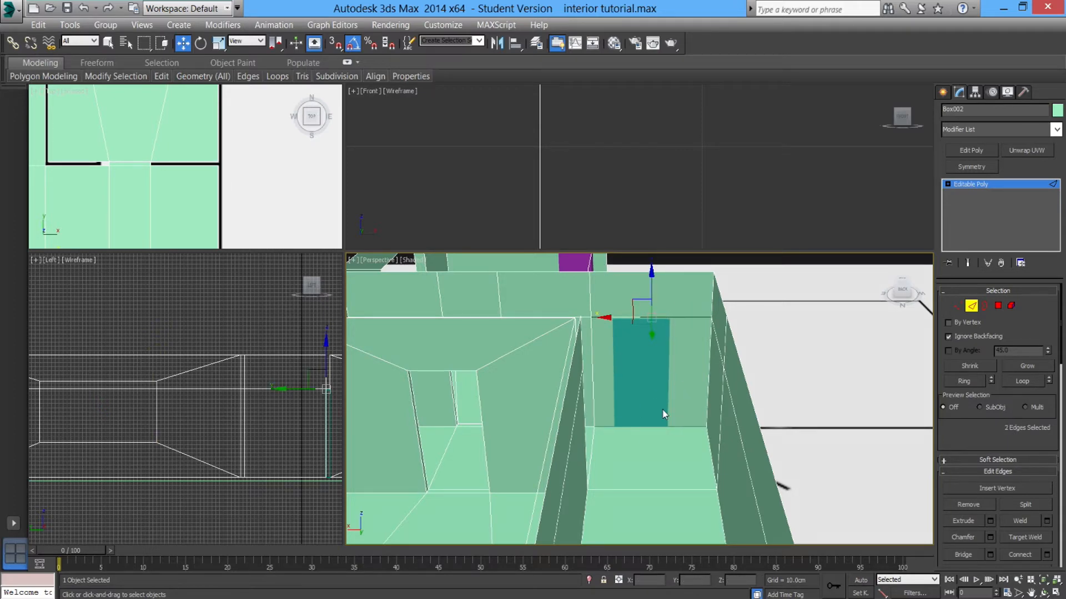
alt+middle_drag(630, 390, 586, 362)
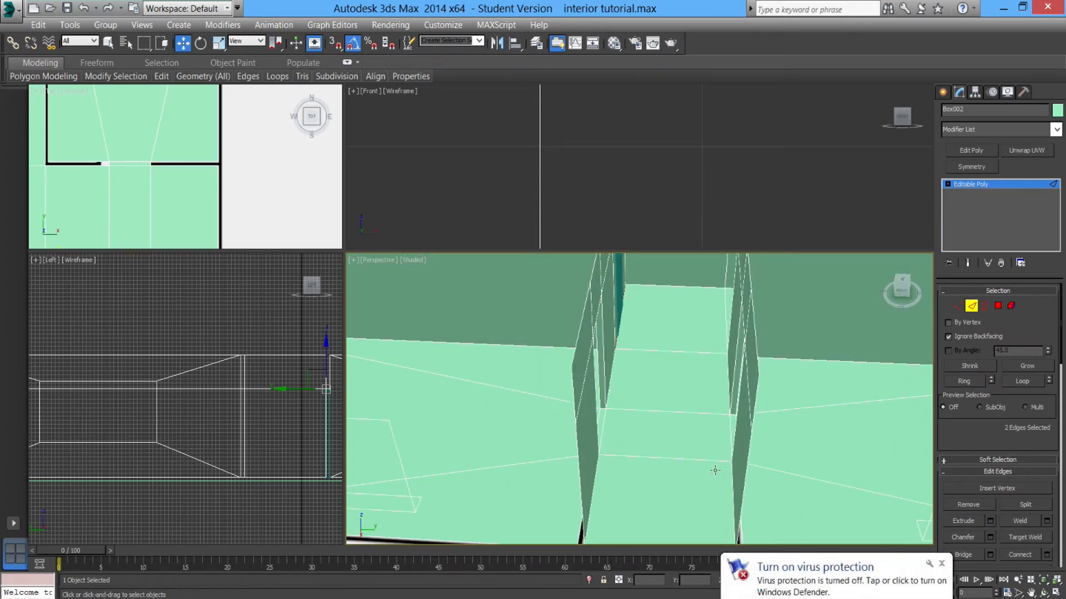
click(942, 563)
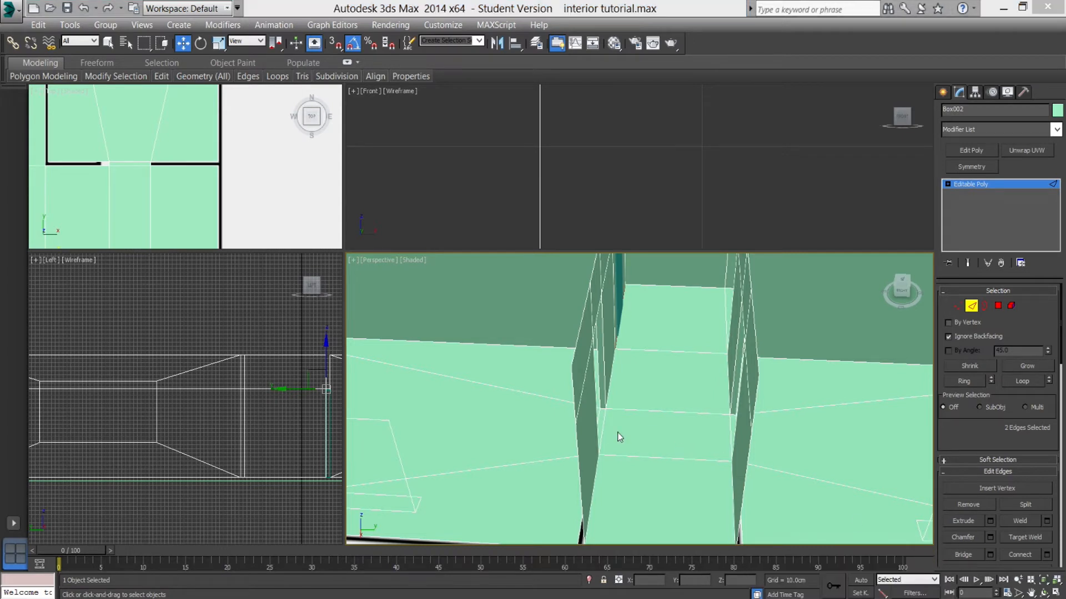
Orbit around the house model to inspect the walls and openings, then leave sub-object mode.
mouse_move(638, 409)
alt+middle_down()
mouse_move(626, 411)
mouse_move(633, 424)
alt+middle_up()
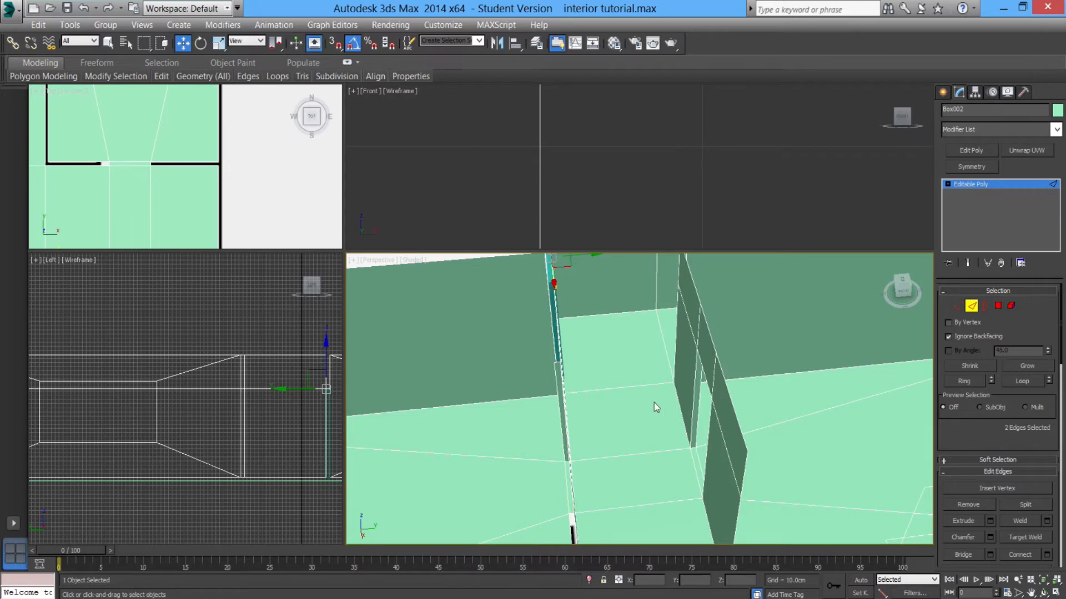
alt+middle_drag(668, 405, 638, 410)
scroll(559, 313, down, 8)
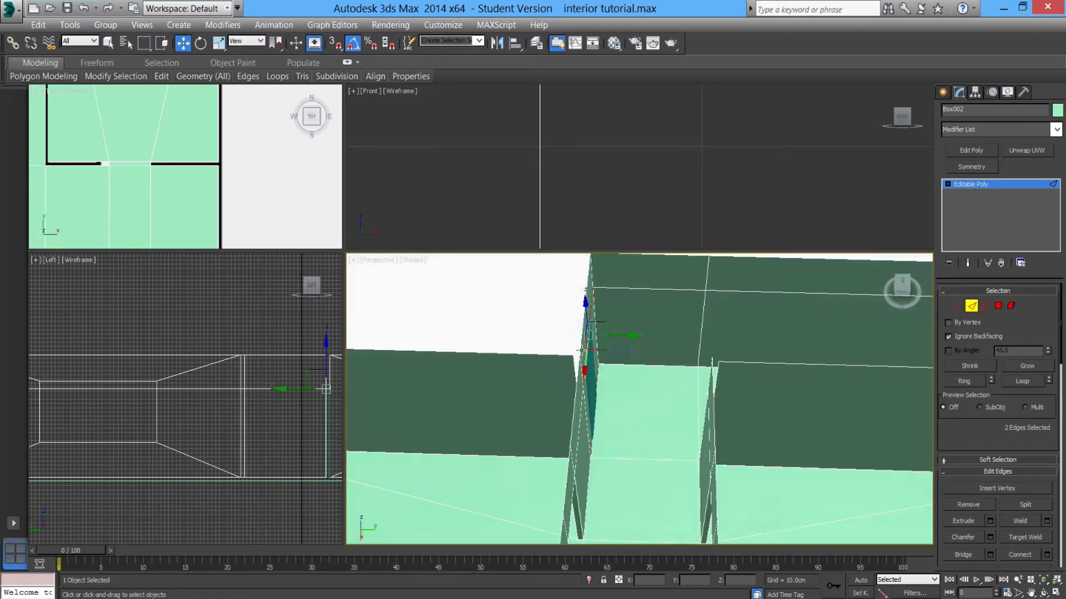
alt+middle_drag(559, 313, 628, 338)
scroll(624, 353, up, 4)
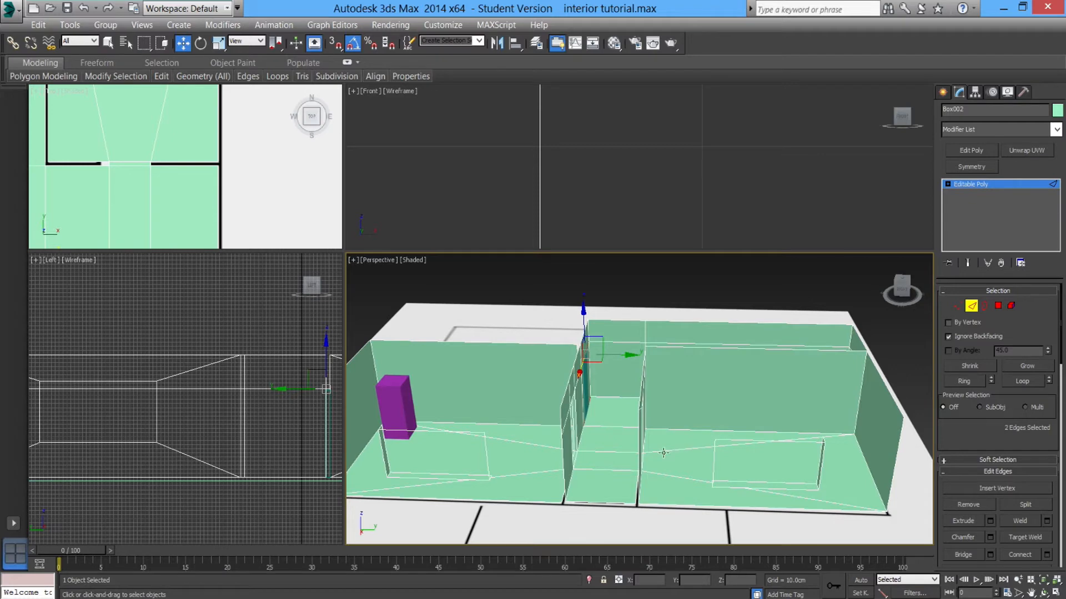
scroll(669, 460, down, 3)
alt+middle_drag(657, 459, 810, 444)
scroll(628, 465, up, 3)
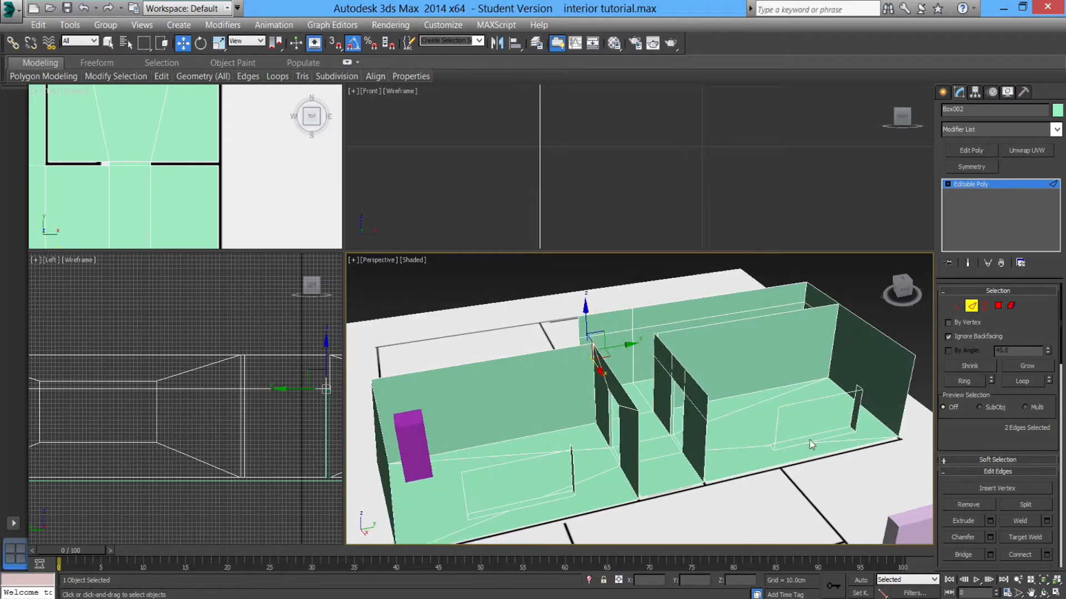
click(972, 308)
alt+middle_drag(511, 440, 597, 405)
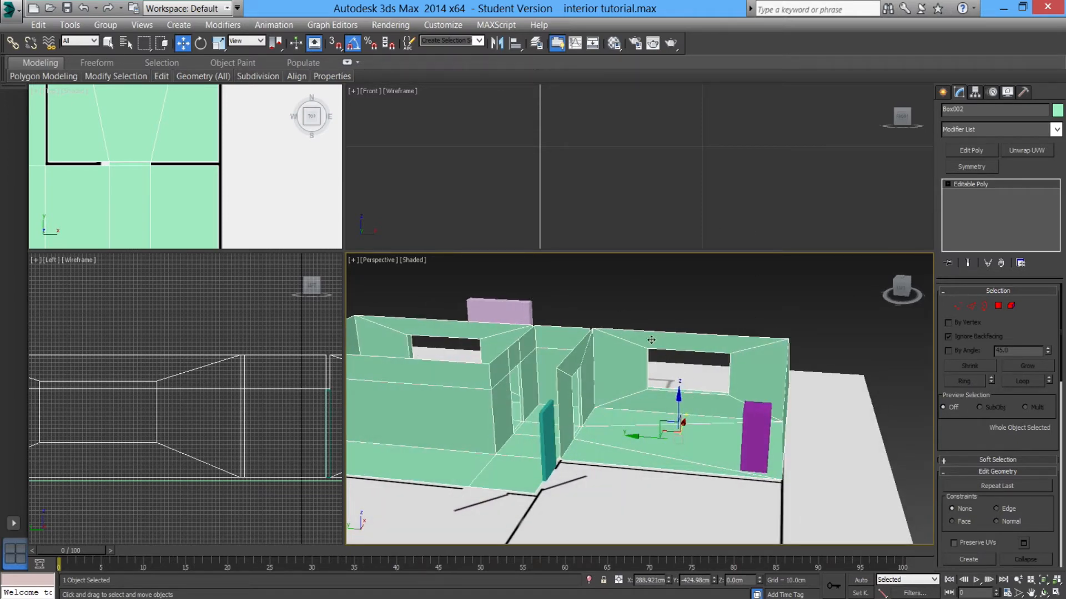
Open the Material Editor, name the second material slot hallway, and assign it to the house mesh.
click(614, 45)
drag(140, 104, 250, 73)
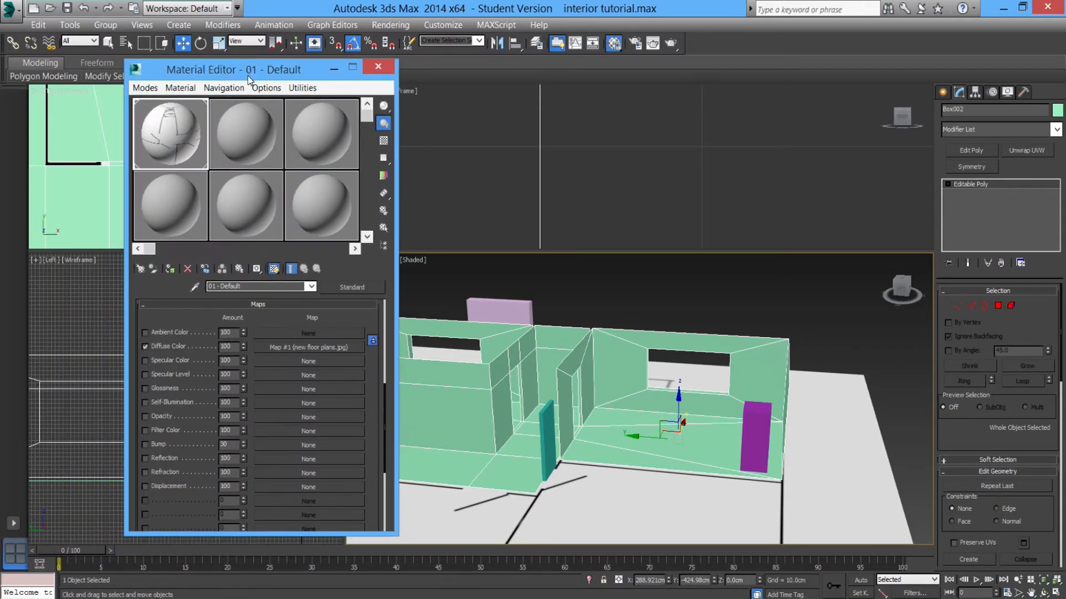
click(248, 135)
click(249, 288)
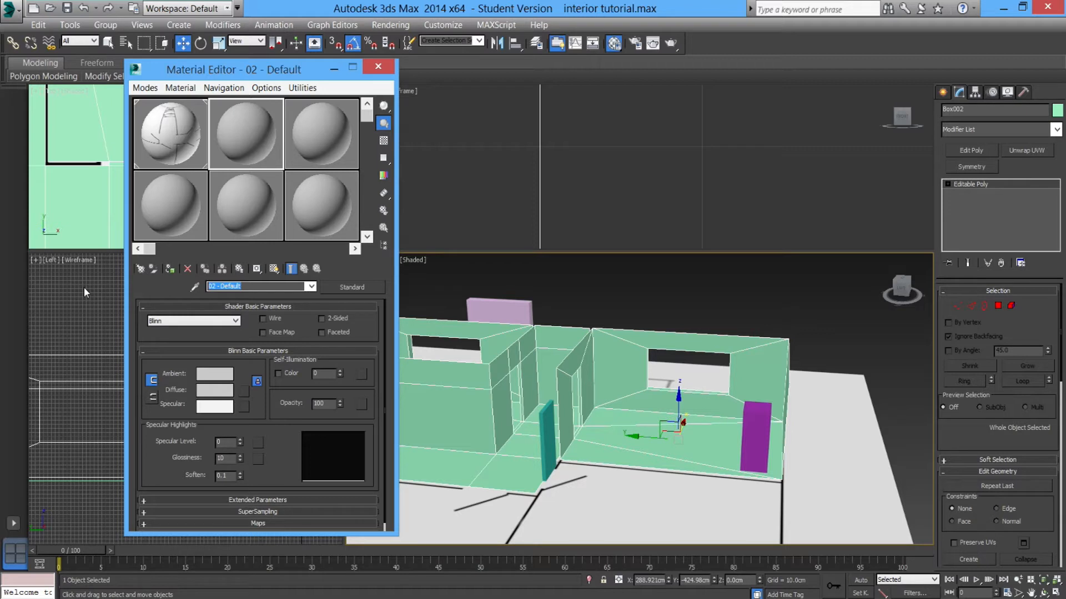
text(corridors)
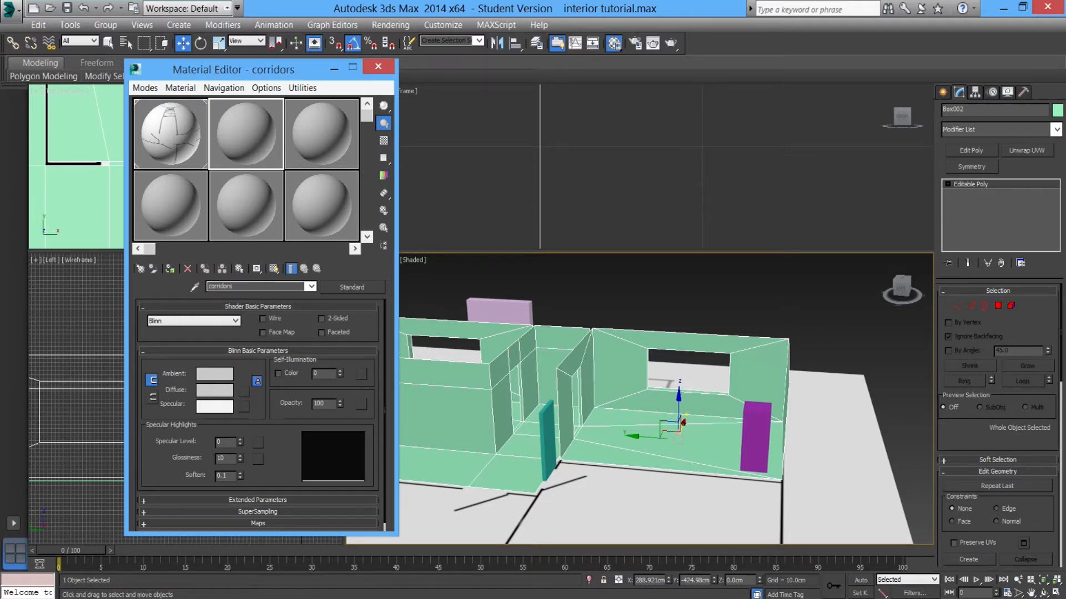
drag(235, 287, 139, 286)
text(hallway)
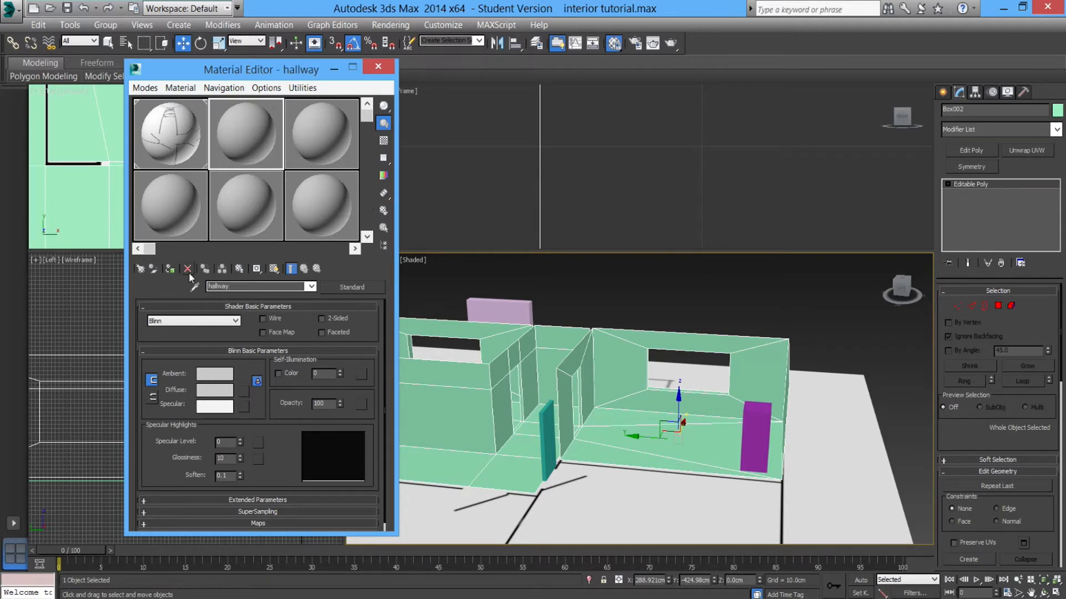
click(170, 270)
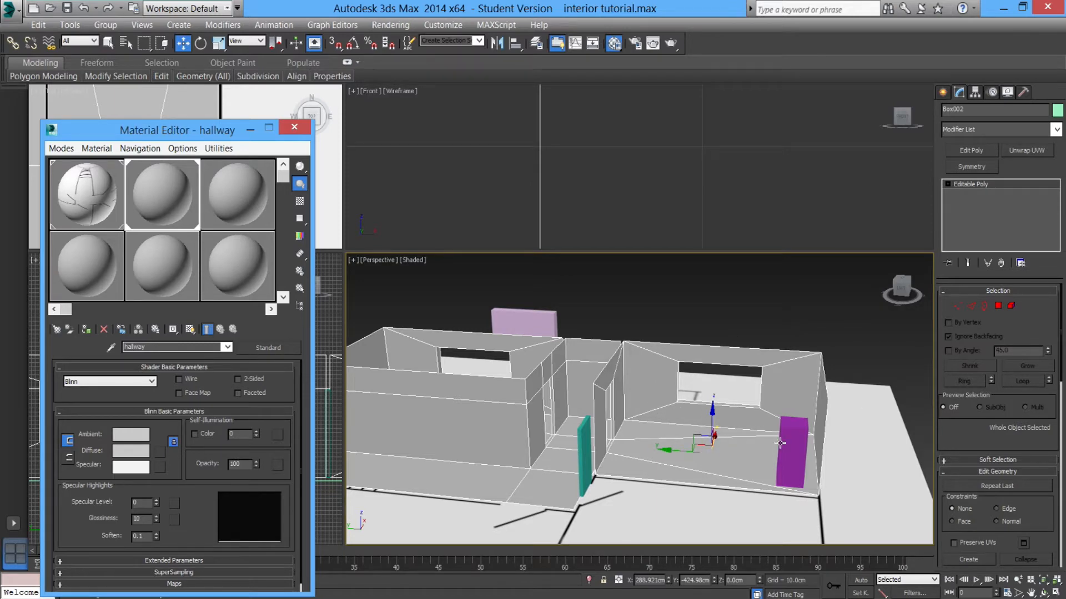
Close the Material Editor and select the right room's floor and wall polygons in a maximized top view.
mouse_move(678, 435)
alt+middle_down()
mouse_move(699, 438)
mouse_move(694, 430)
alt+middle_up()
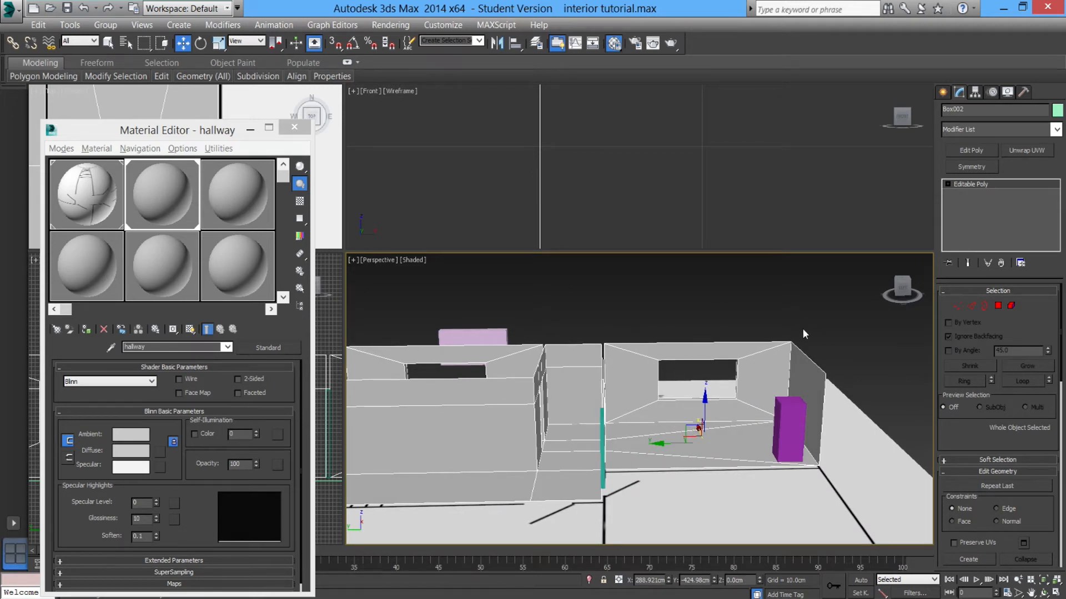
click(998, 306)
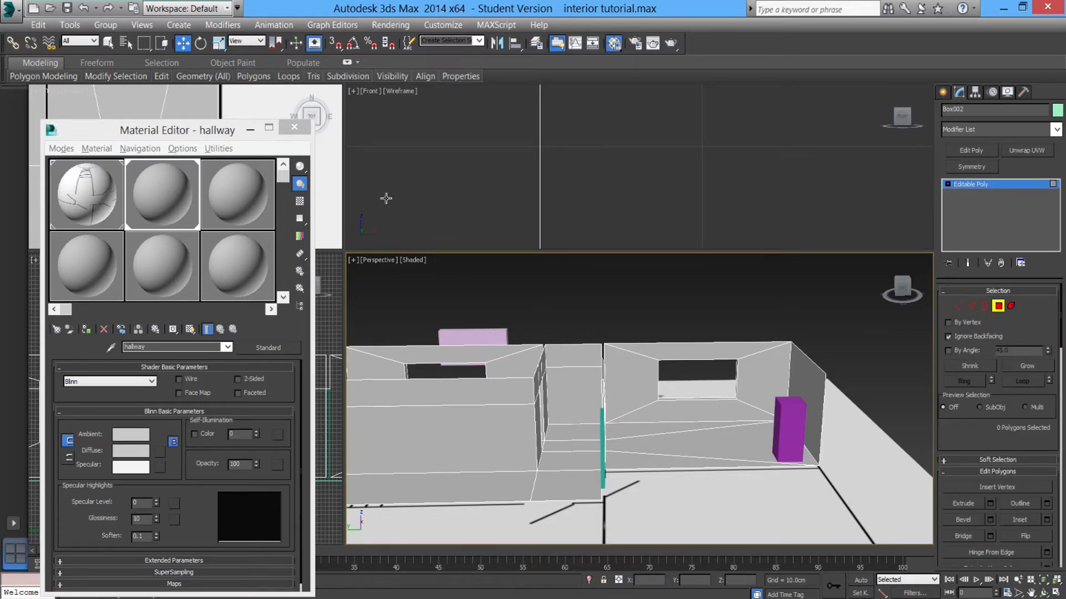
click(294, 127)
scroll(211, 198, down, 3)
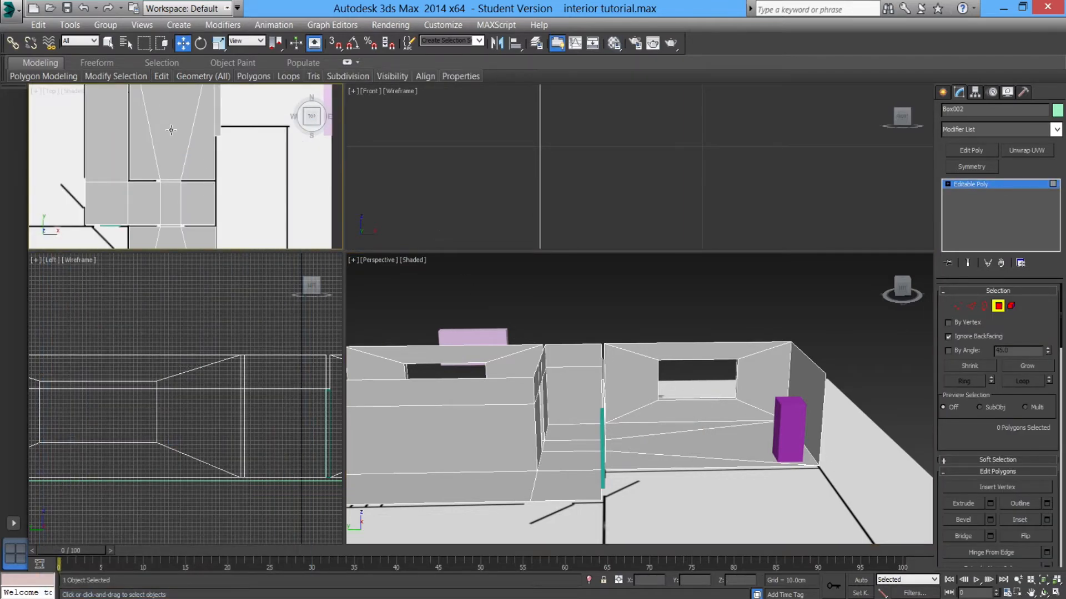
middle_drag(200, 204, 200, 151)
alt+middle_drag(669, 414, 675, 365)
middle_drag(221, 231, 222, 171)
scroll(218, 172, down, 2)
drag(242, 230, 116, 121)
click(1054, 594)
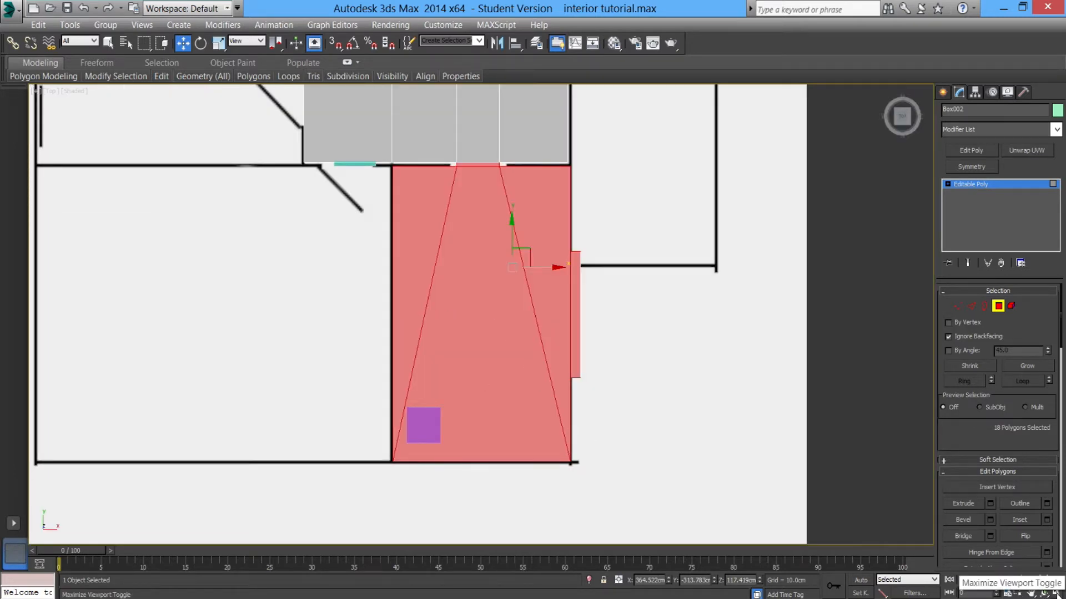
click(600, 492)
drag(656, 501, 277, 170)
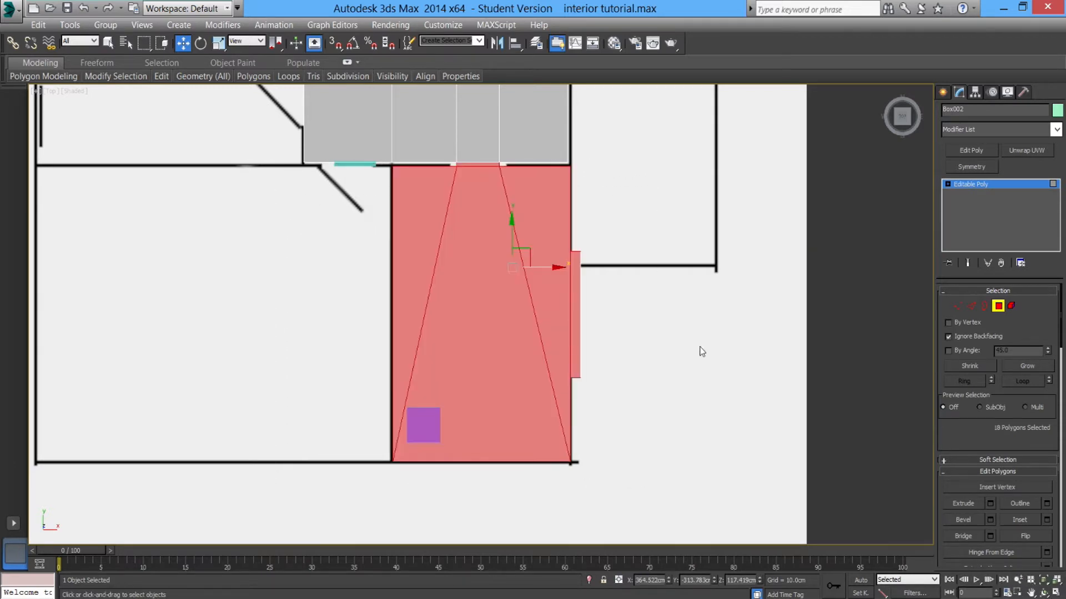
click(728, 505)
drag(740, 517, 255, 171)
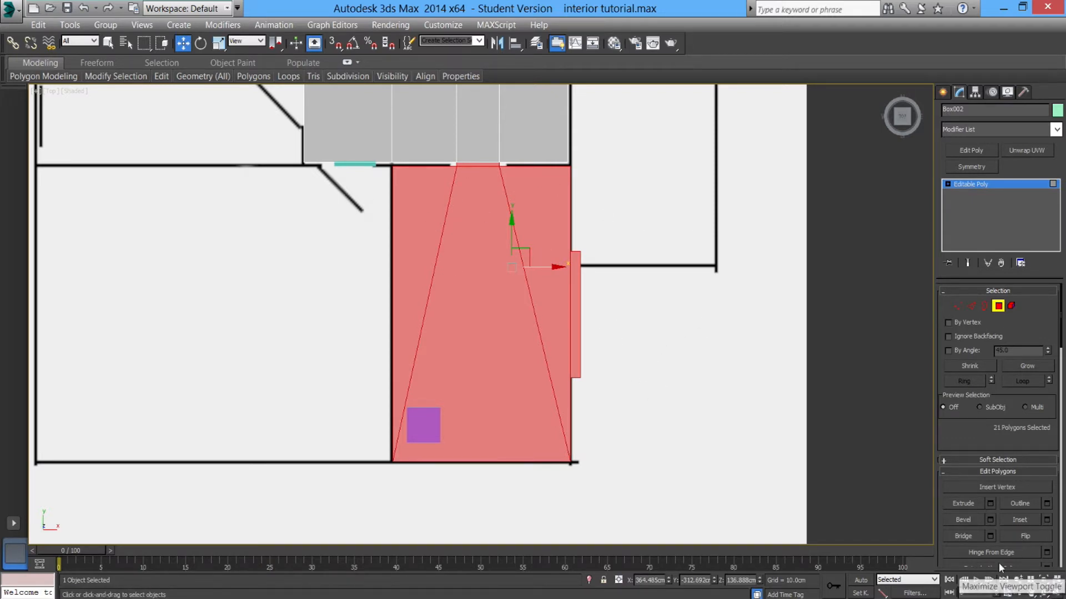
click(1056, 594)
Orbit around to check the selected room polygons and scroll to the Edit Geometry options.
middle_drag(717, 417, 644, 457)
scroll(645, 457, up, 1)
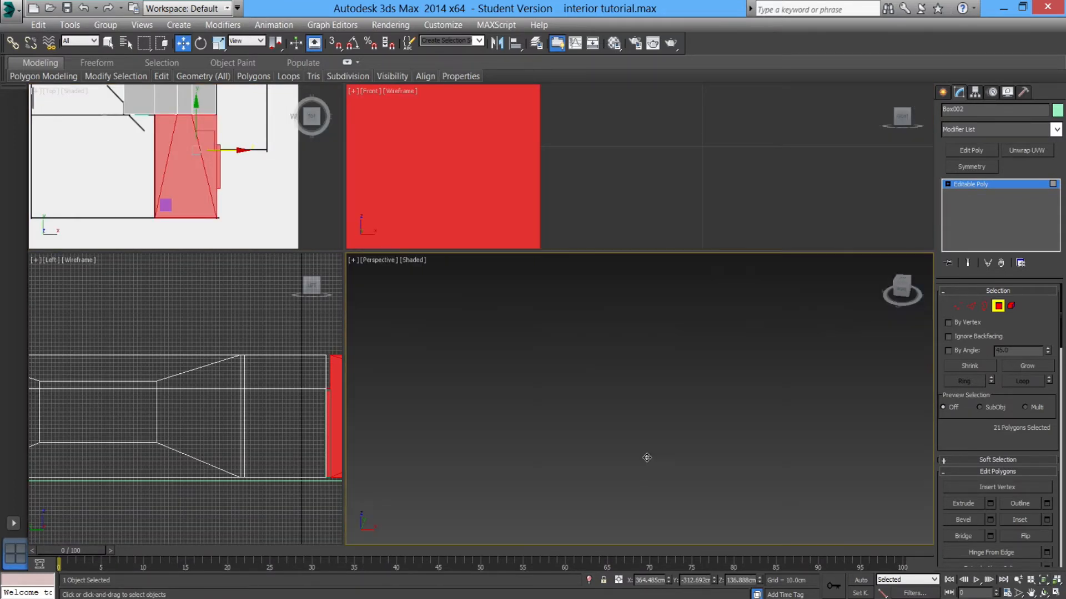
scroll(702, 430, down, 1)
alt+middle_drag(703, 430, 657, 372)
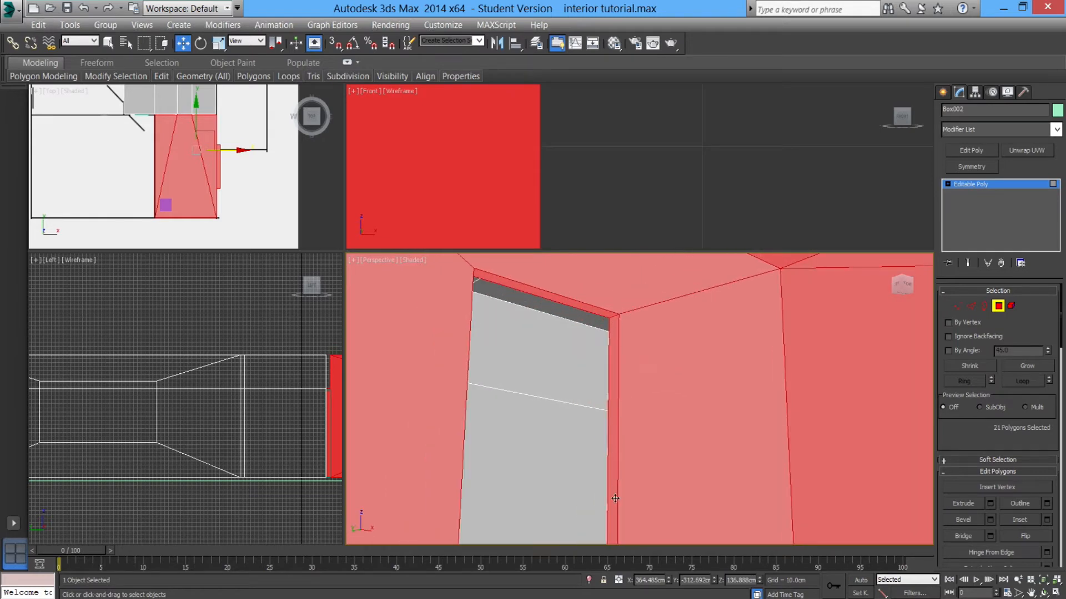
mouse_move(597, 361)
alt+middle_down()
mouse_move(611, 410)
mouse_move(689, 366)
mouse_move(597, 381)
alt+middle_up()
scroll(613, 410, down, 5)
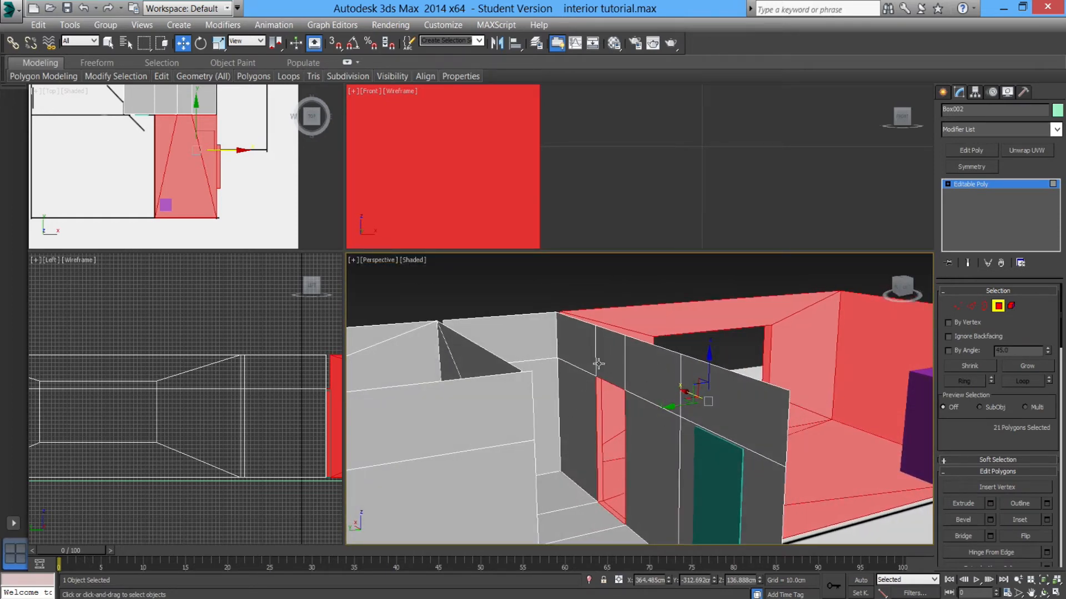
alt+middle_drag(677, 469, 679, 464)
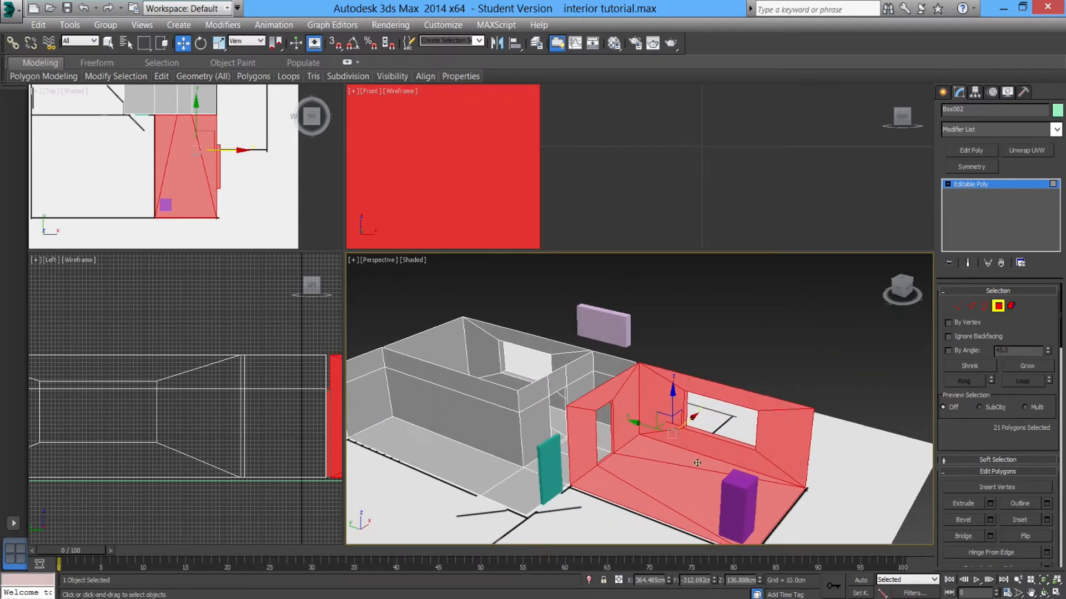
drag(969, 446, 975, 327)
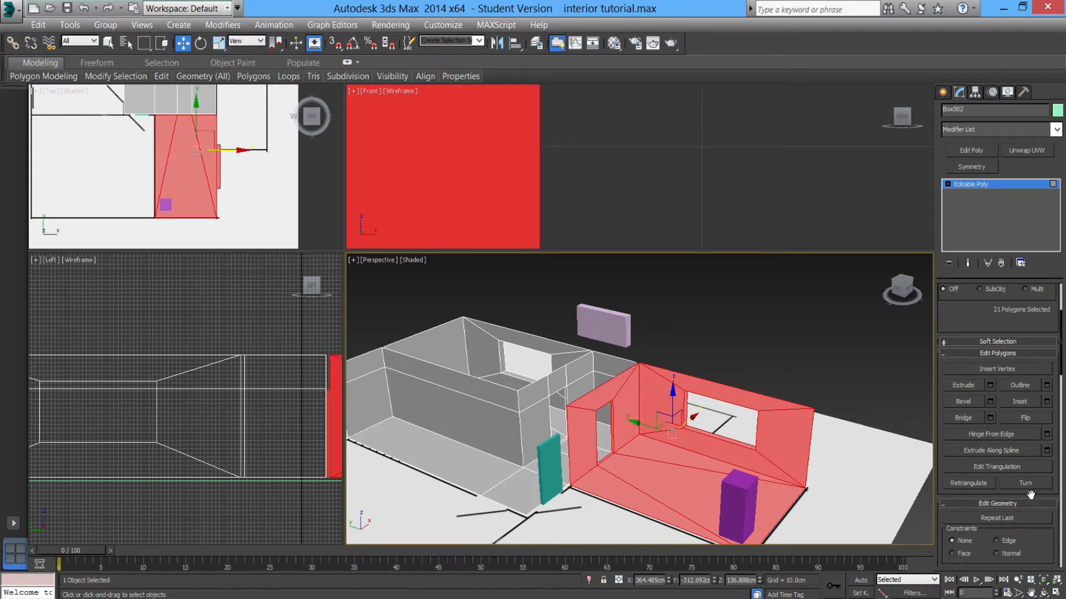
scroll(1019, 399, down, 4)
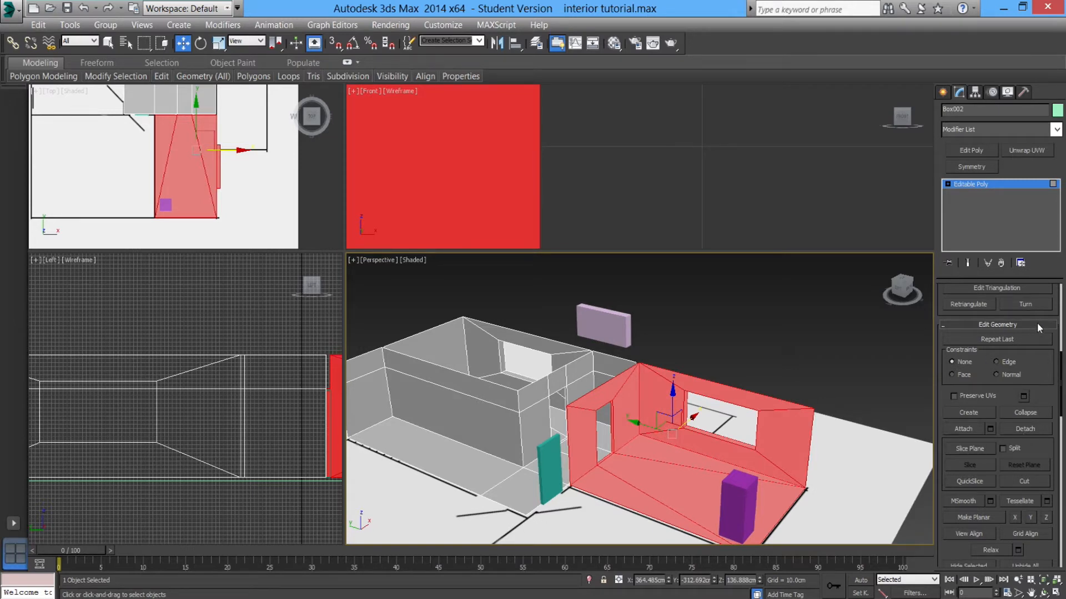
Detach the selected room polygons as a separate object named receptionleft.
click(1026, 430)
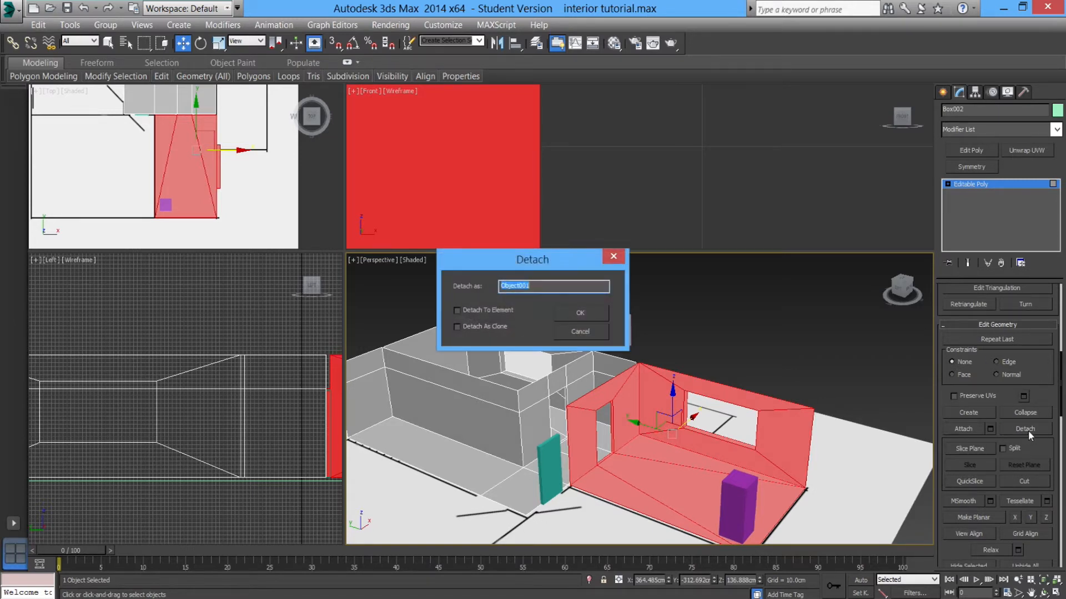
drag(510, 265, 247, 242)
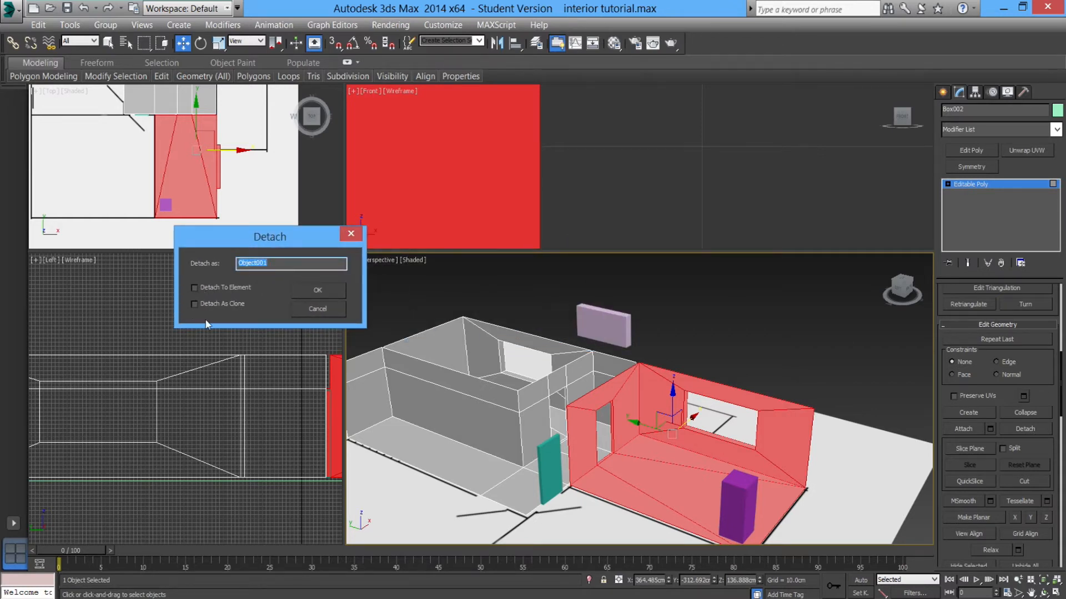
click(195, 304)
drag(284, 265, 131, 262)
text(rec)
click(744, 472)
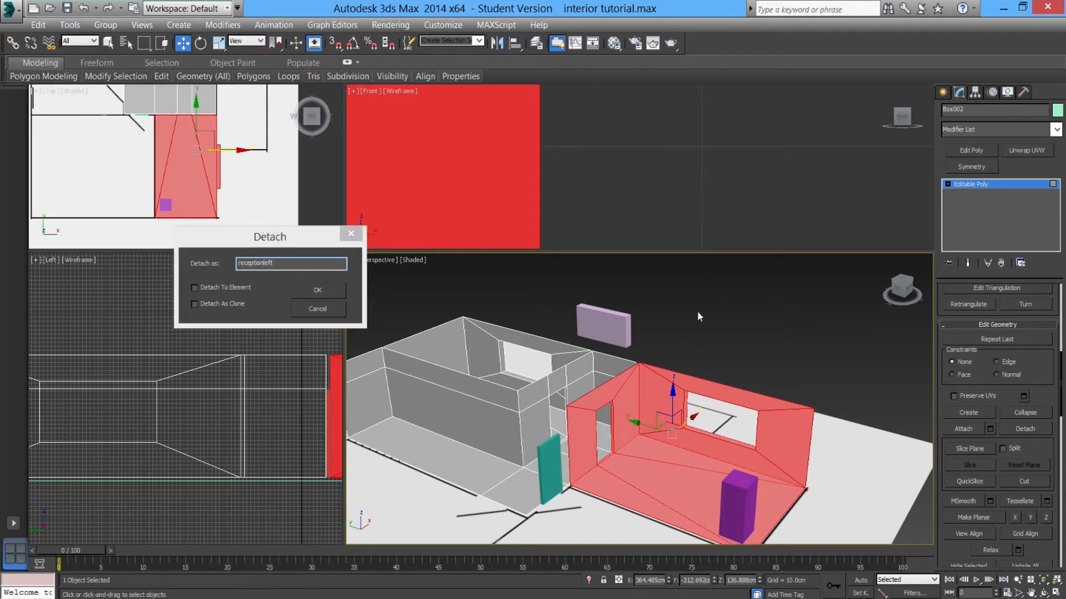
click(317, 290)
Leave sub-object editing and select the detached receptionleft object in the perspective view.
alt+middle_drag(657, 446, 637, 430)
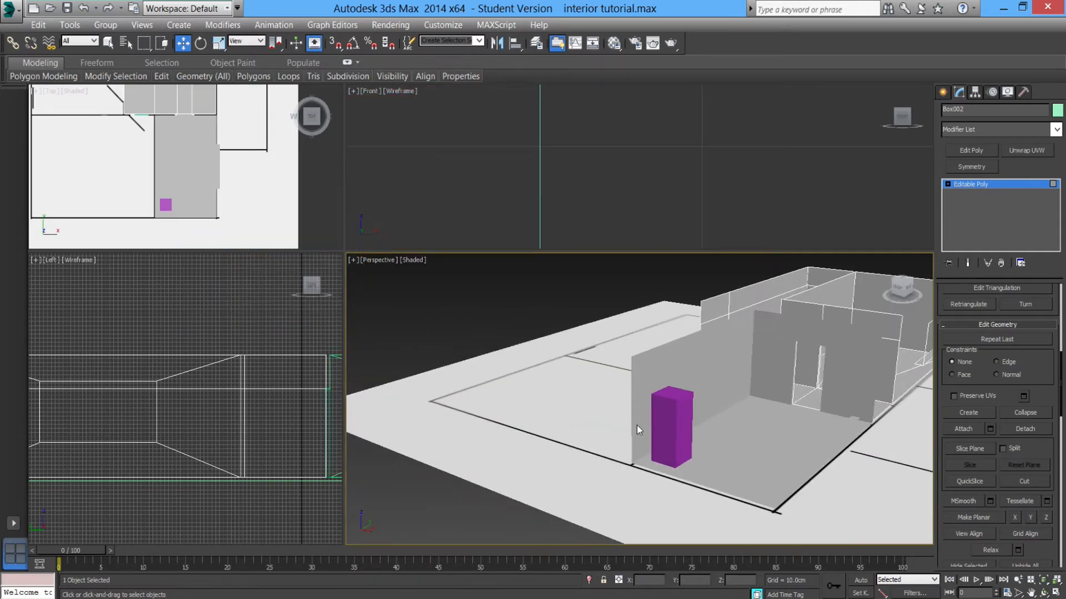
alt+middle_drag(707, 434, 902, 299)
click(971, 184)
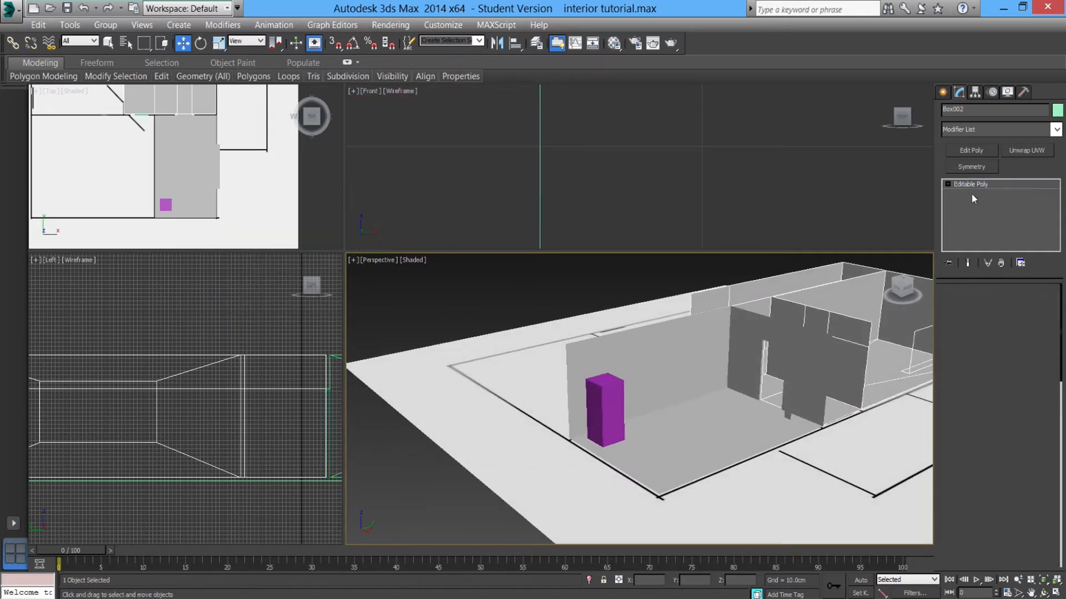
click(661, 371)
alt+middle_drag(675, 415, 735, 415)
scroll(730, 391, down, 5)
scroll(696, 400, up, 3)
scroll(743, 406, up, 5)
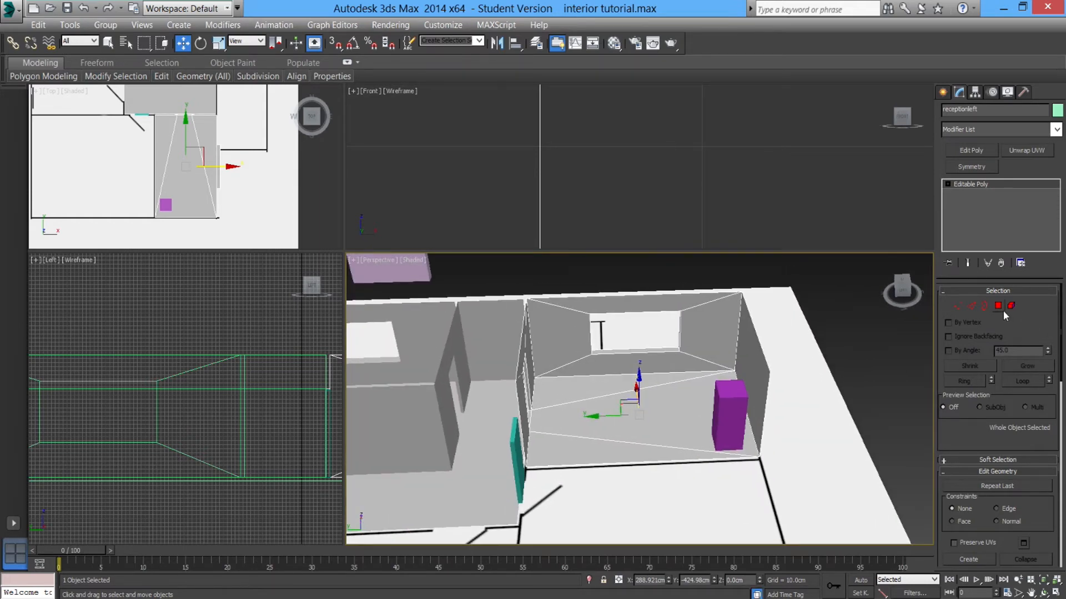
click(1054, 129)
drag(1062, 192, 1062, 469)
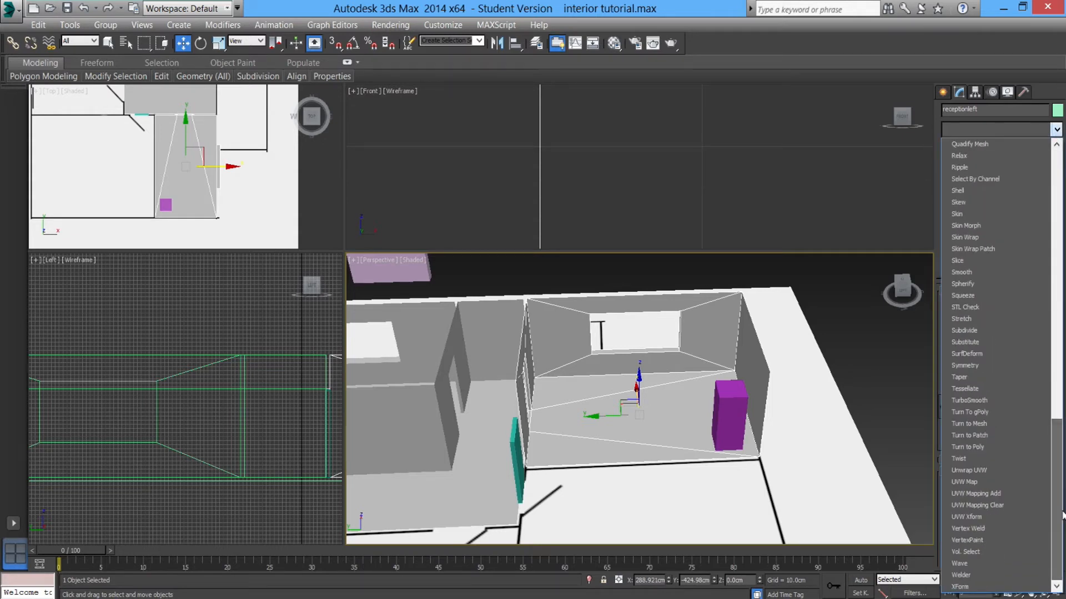
click(991, 471)
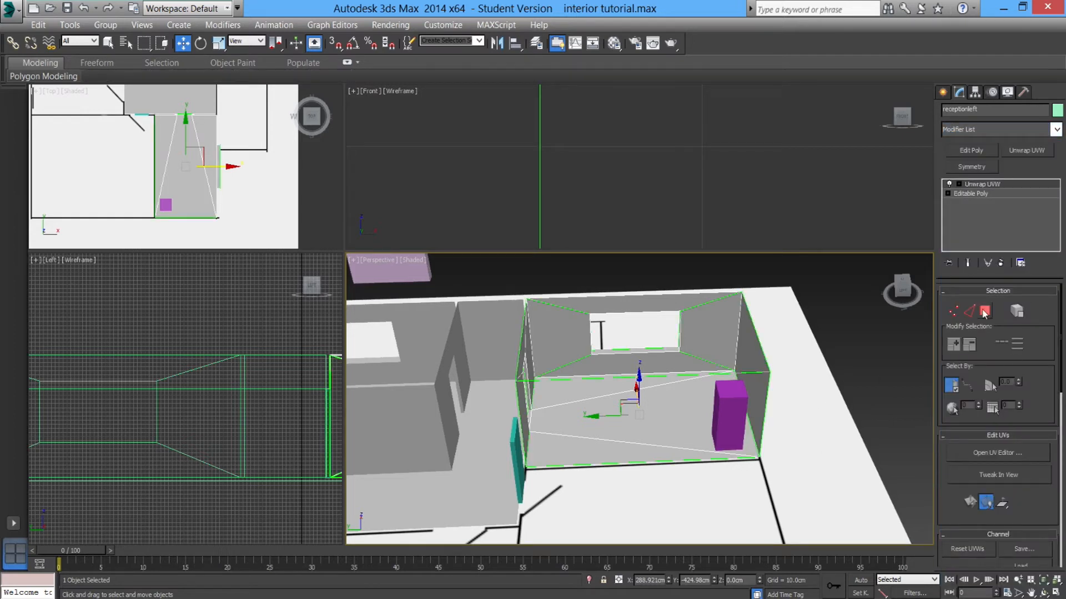
right_click(982, 186)
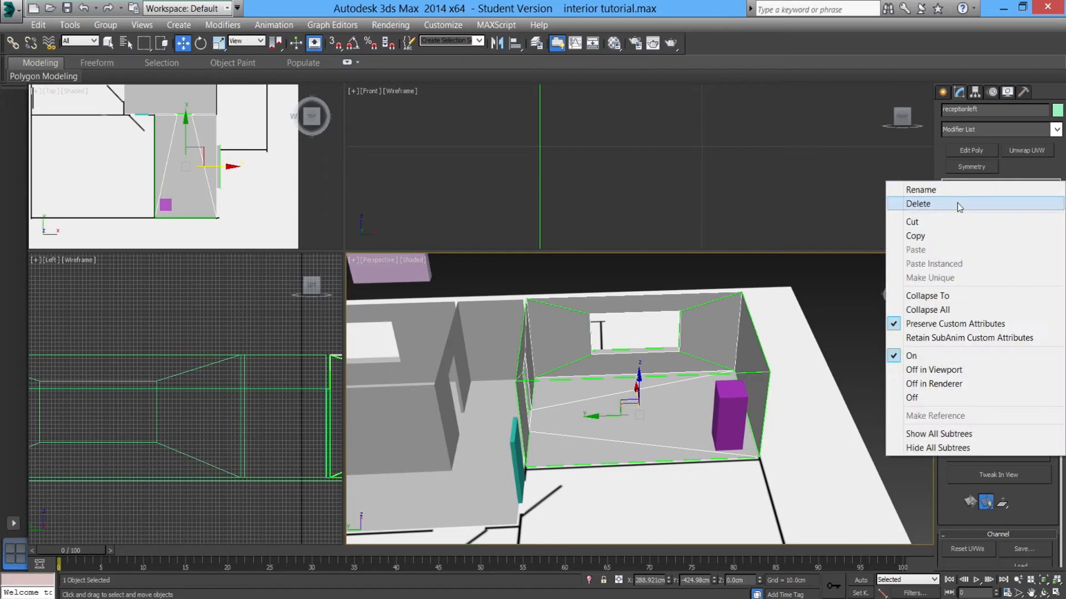
click(999, 202)
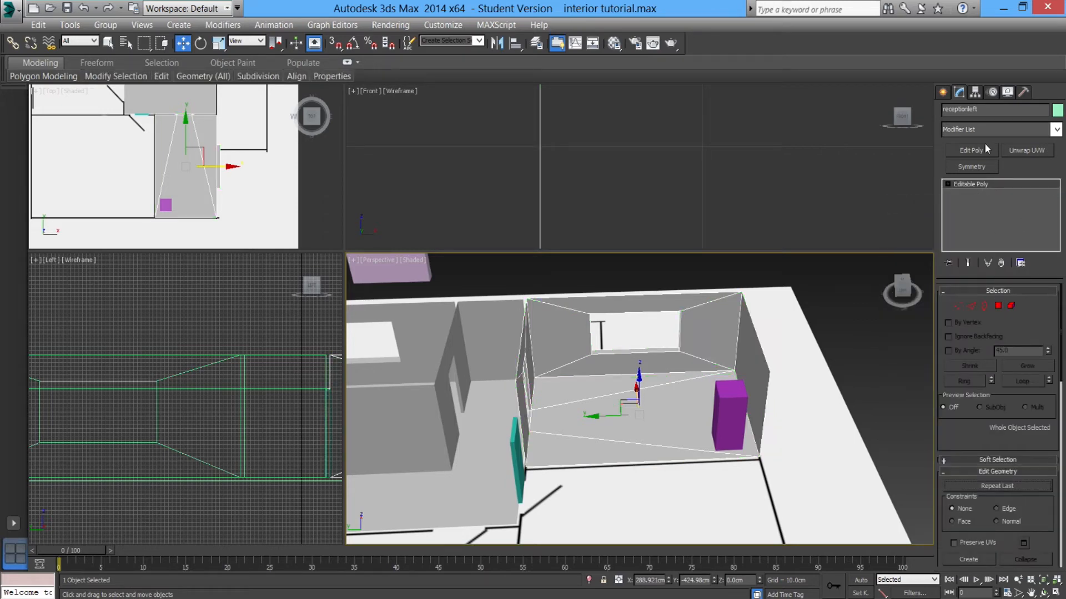
Inspect the receptionleft polygons and vertices in sub-object modes, then leave sub-object editing.
click(998, 305)
click(998, 305)
click(998, 305)
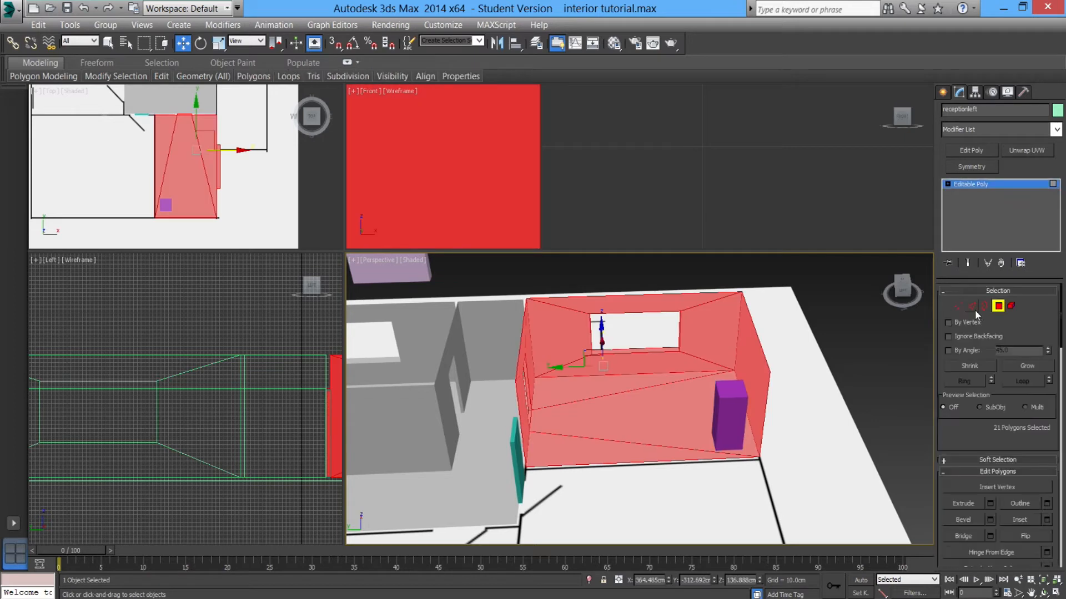
click(958, 306)
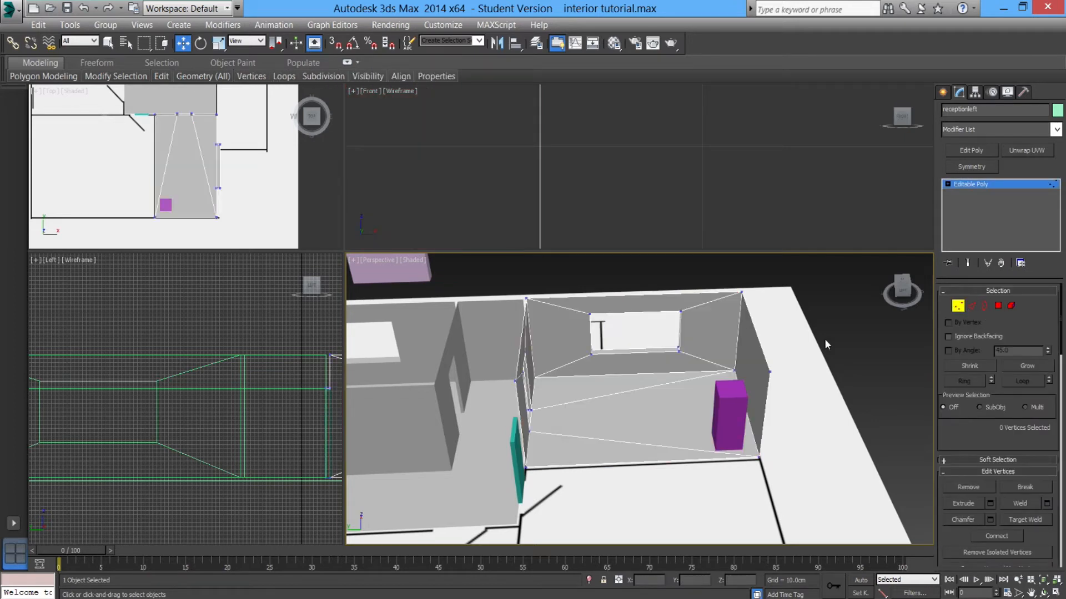
drag(696, 290, 857, 453)
click(720, 362)
click(998, 306)
click(832, 325)
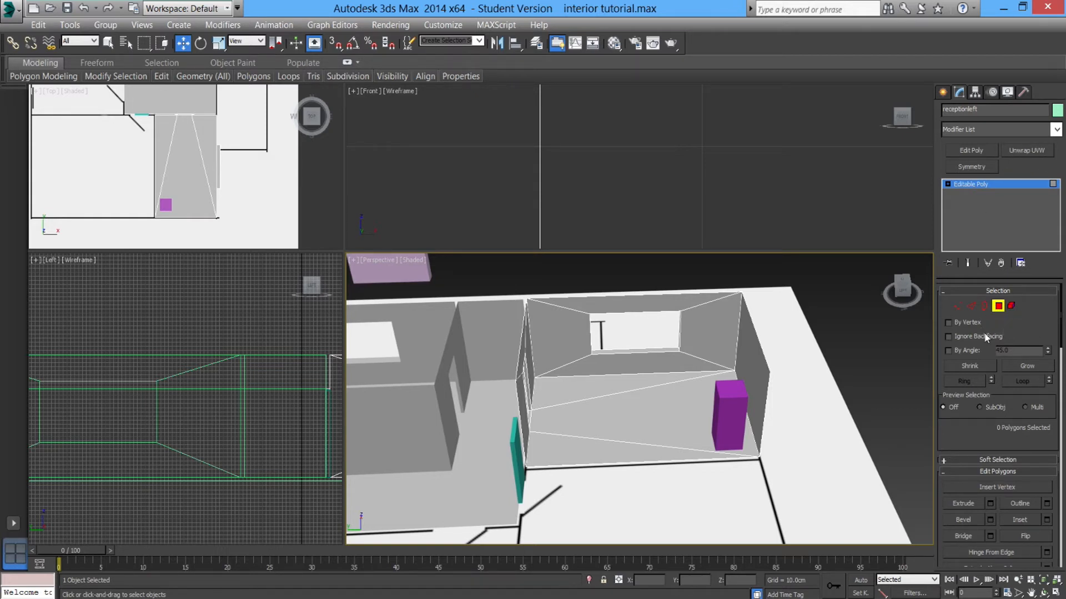
key(4)
click(996, 307)
click(999, 307)
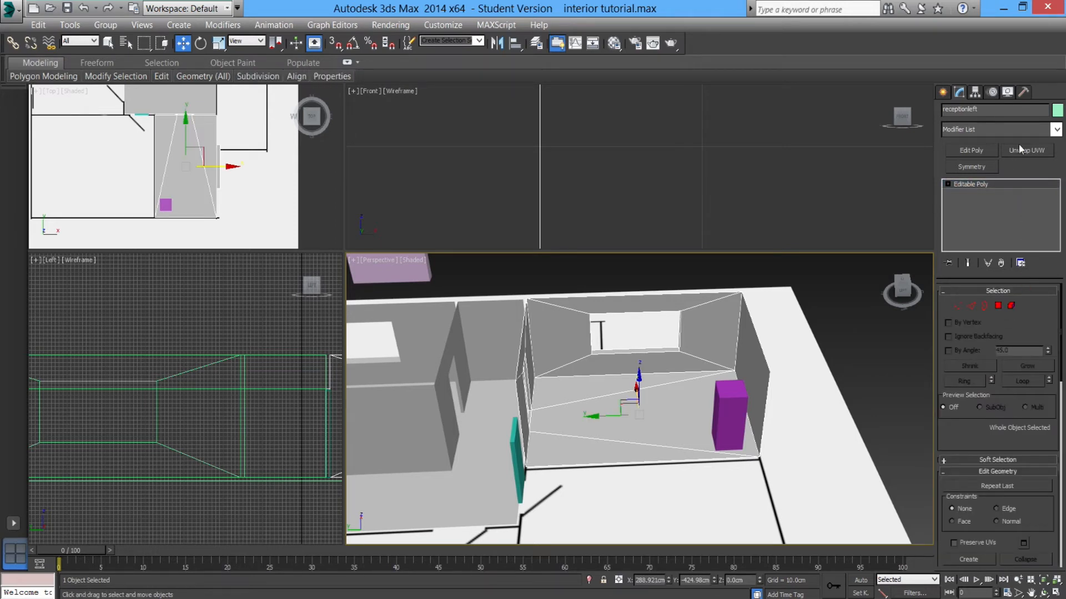
Add an Unwrap UVW modifier to receptionleft, select a wall face, and open the UV Editor.
click(1055, 130)
scroll(977, 389, down, 15)
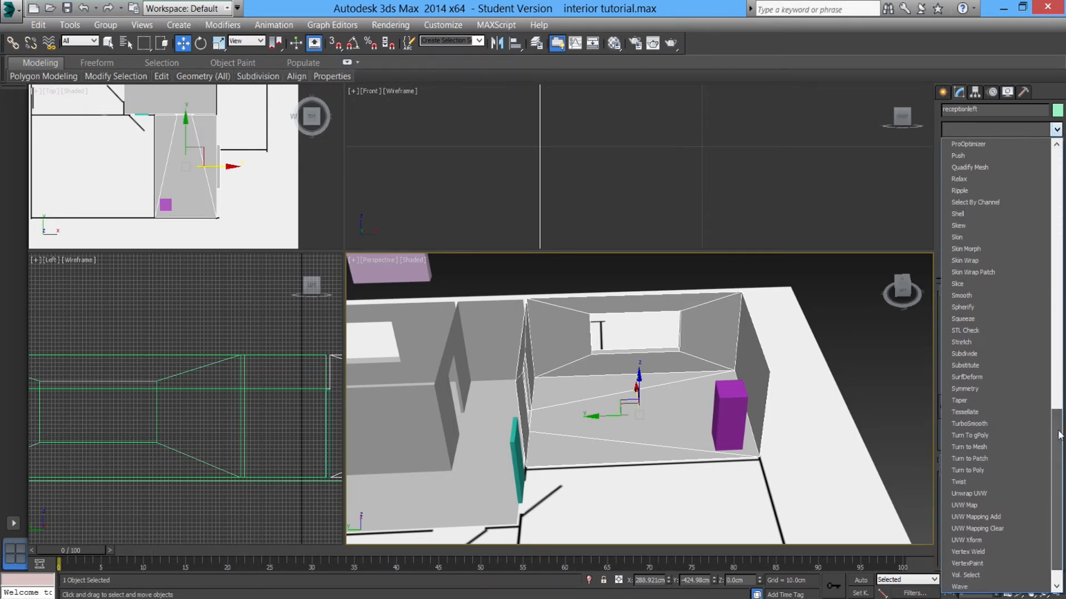
click(971, 496)
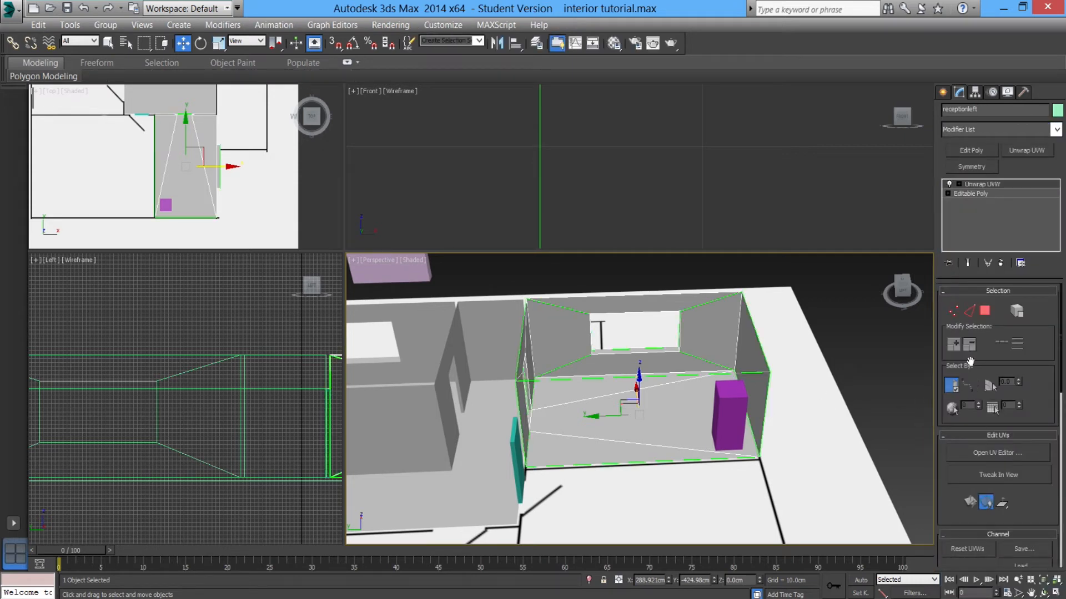
click(988, 309)
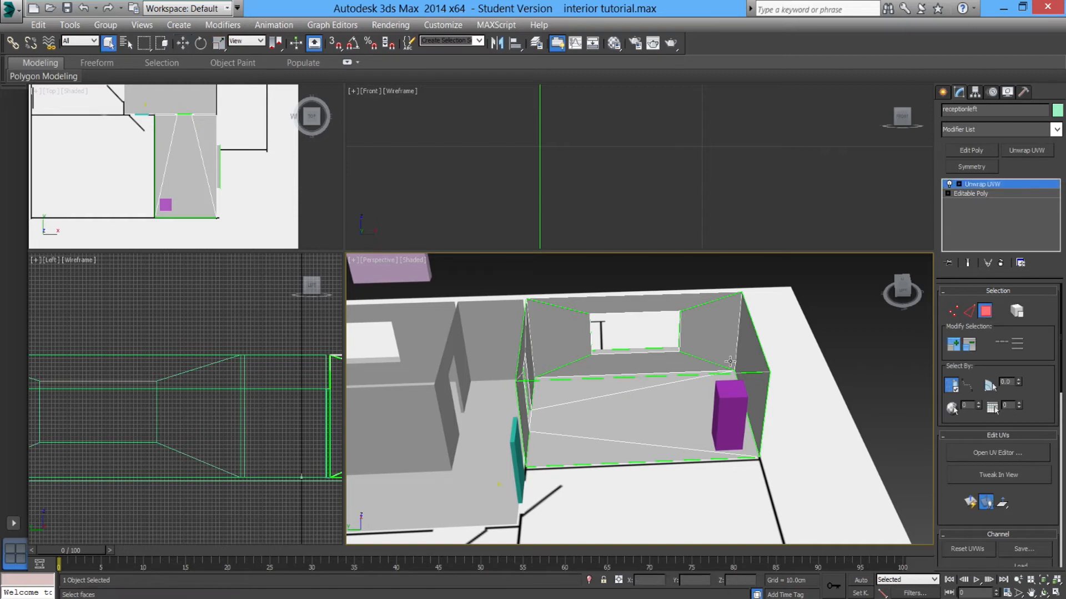
click(714, 340)
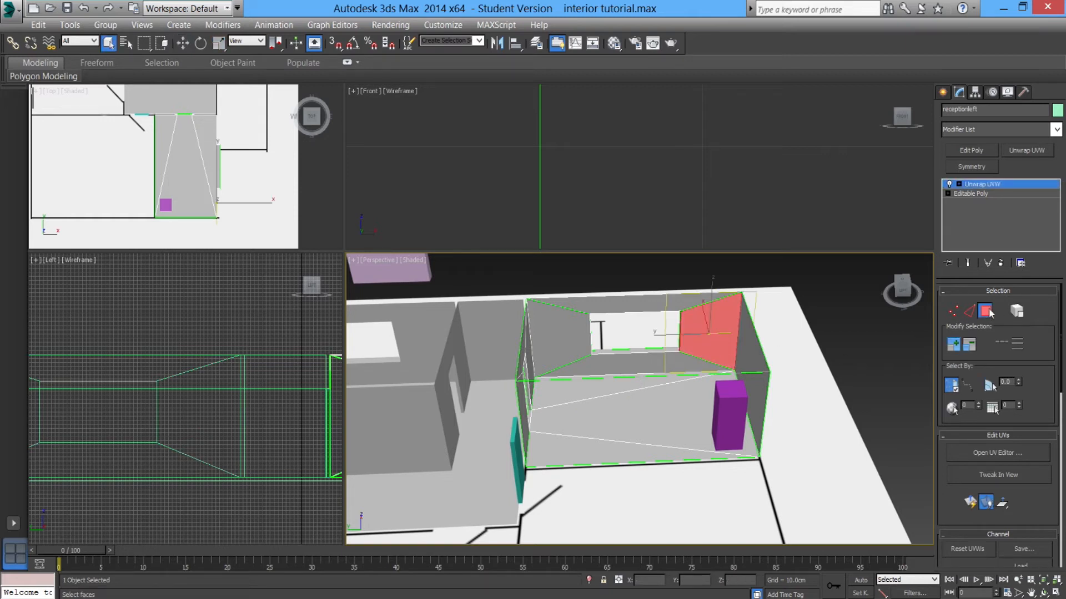
click(990, 451)
scroll(166, 284, down, 4)
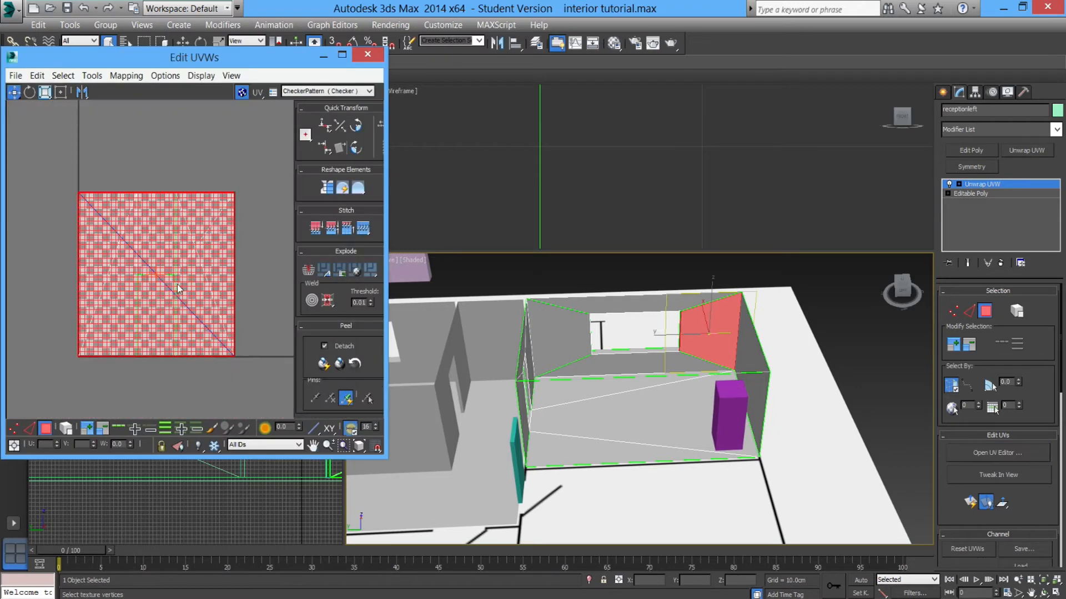
Try selecting the room's wall faces by hand in the UV editor and the perspective view.
drag(54, 161, 258, 394)
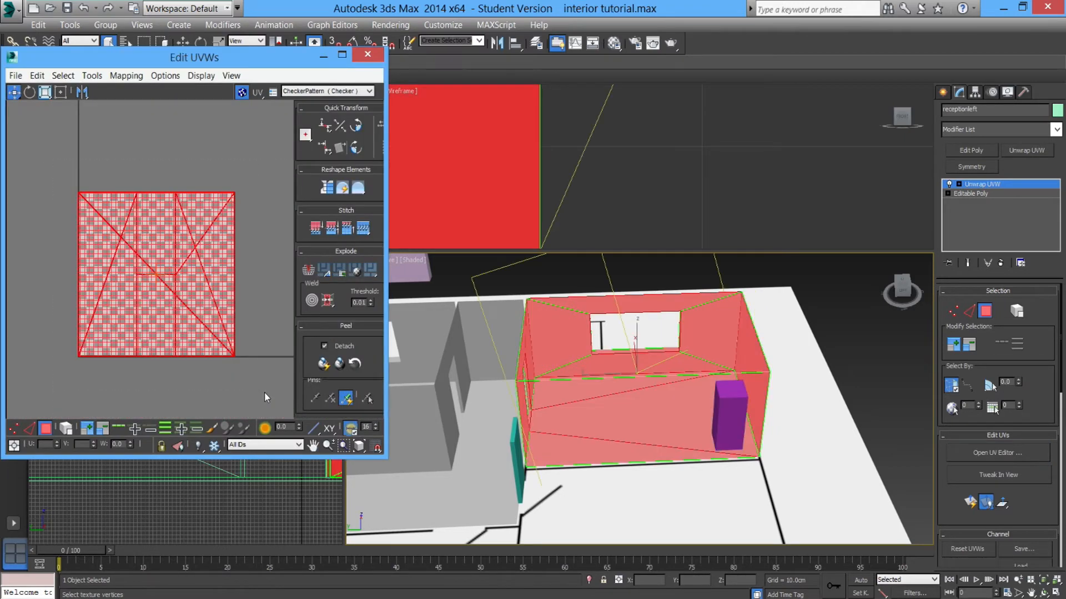
middle_drag(690, 422, 689, 422)
scroll(690, 422, up, 10)
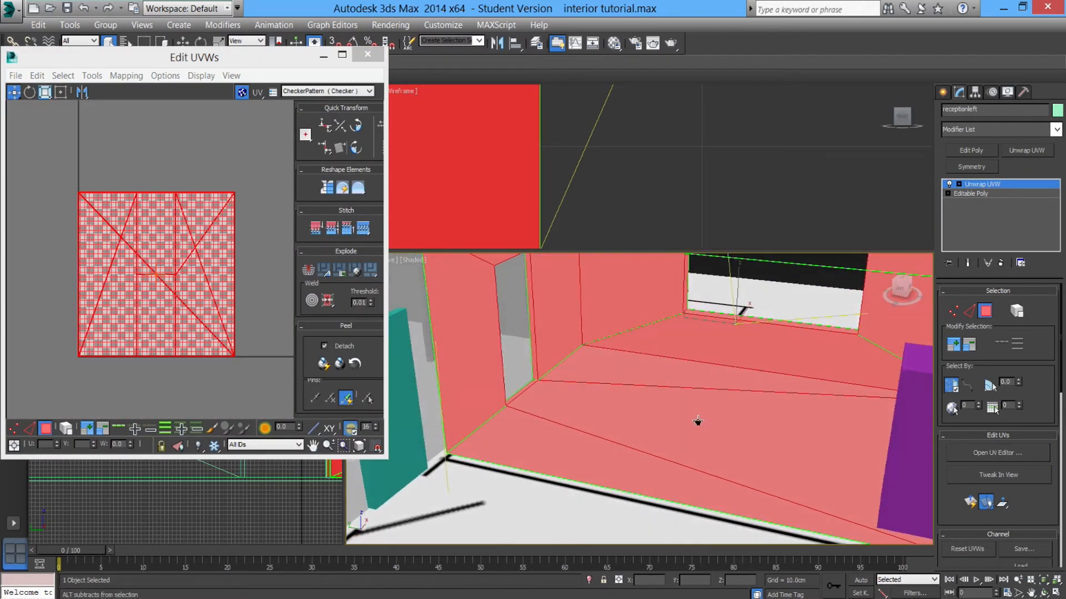
scroll(690, 423, down, 5)
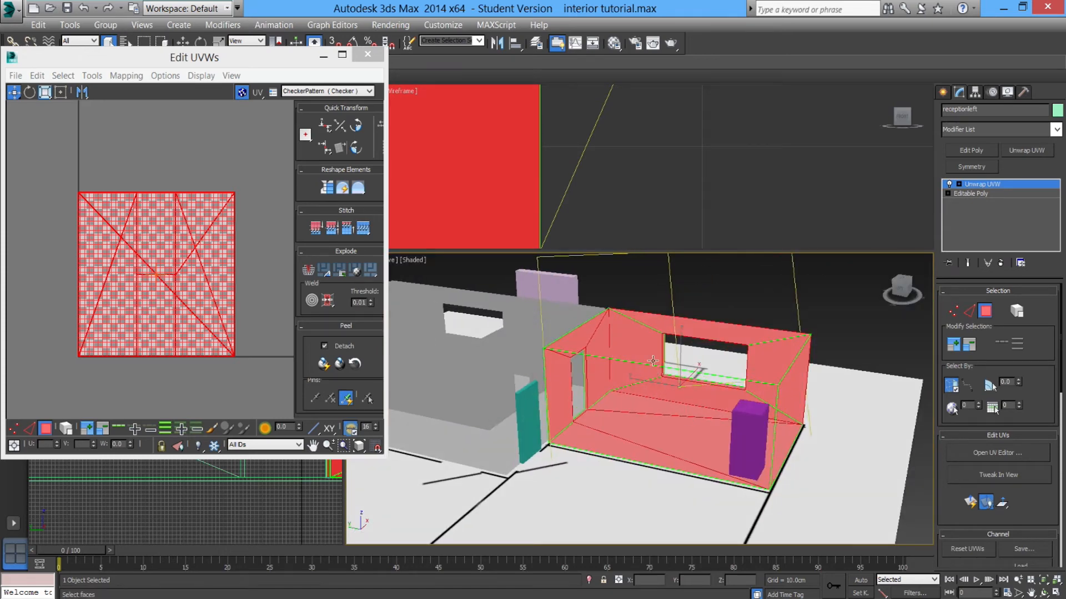
click(653, 359)
ctrl+click(709, 396)
ctrl+click(768, 374)
ctrl+click(761, 341)
alt+middle_drag(639, 386, 651, 412)
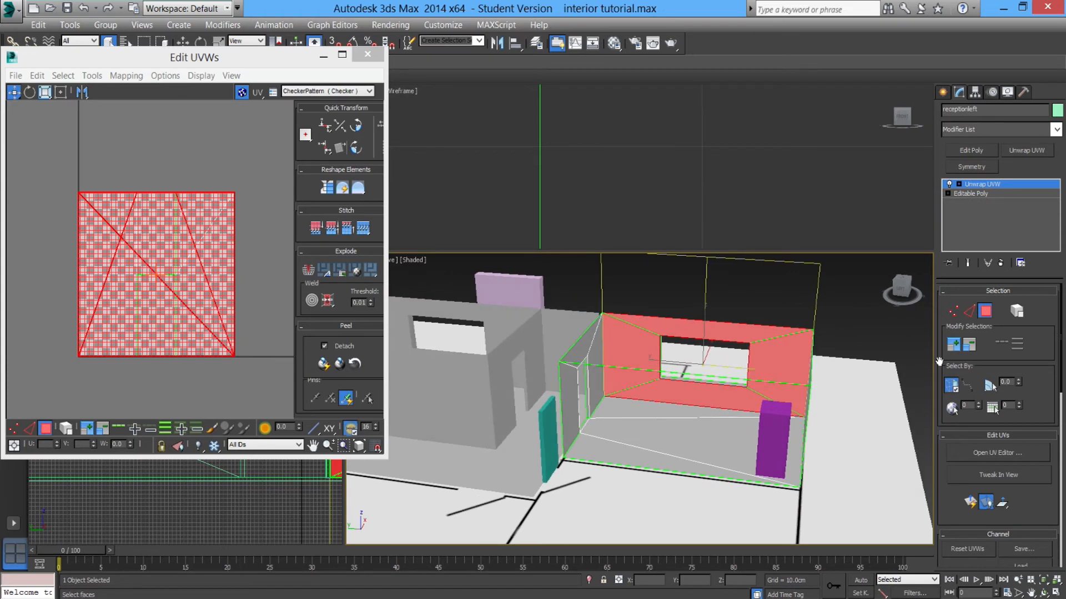
click(828, 333)
click(762, 334)
ctrl+click(767, 358)
ctrl+click(720, 390)
ctrl+click(644, 367)
click(864, 325)
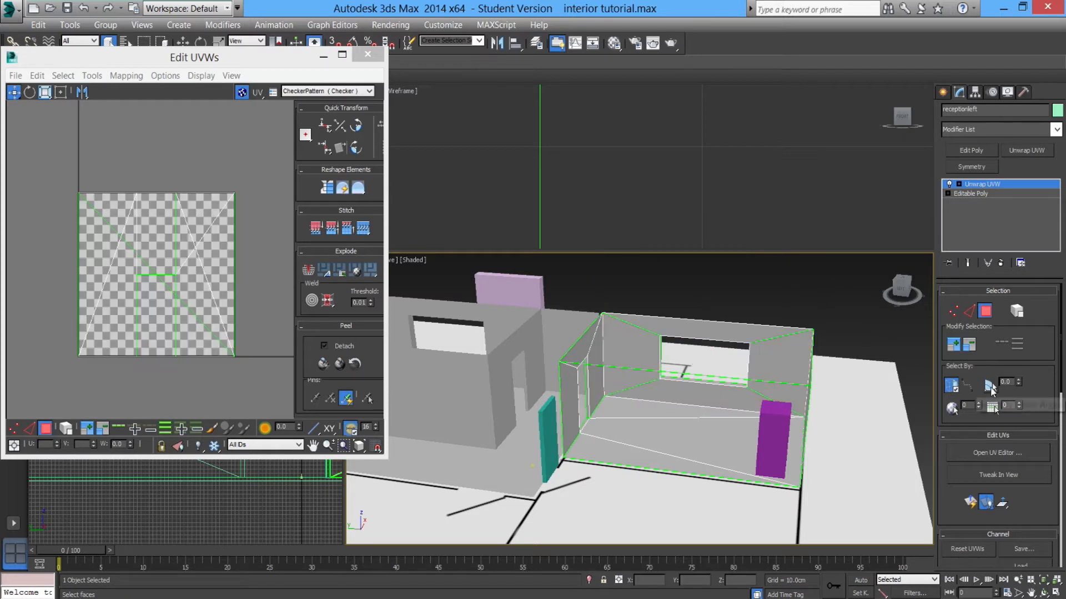
Select the back window wall faces using planar angle selection at 85 and apply a Quick Planar Map.
click(992, 387)
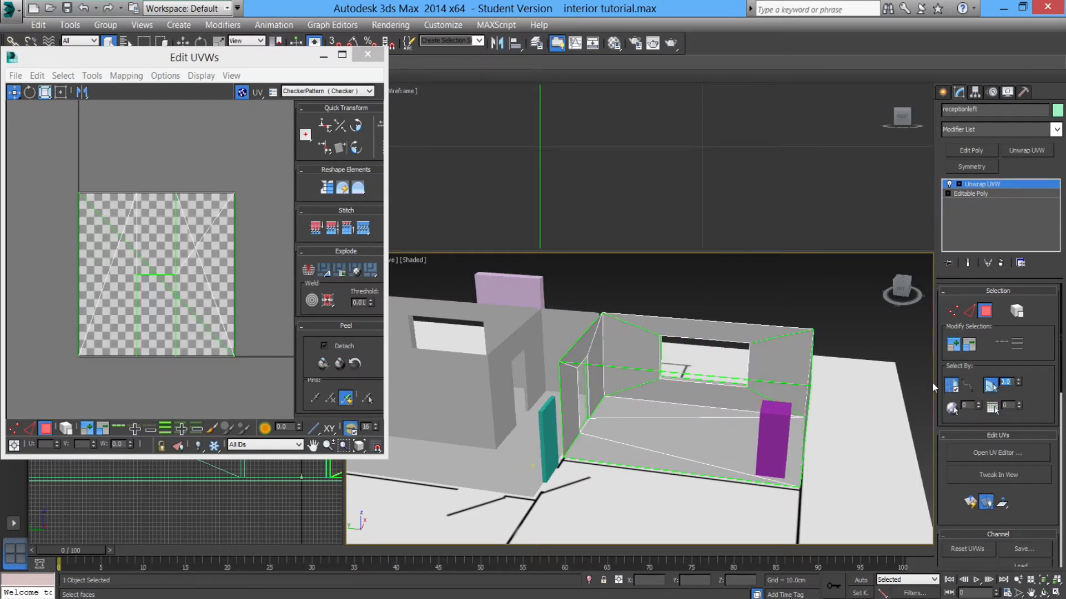
text(85)
key(Return)
click(621, 354)
mouse_move(724, 393)
alt+middle_down()
mouse_move(766, 314)
mouse_move(675, 378)
mouse_move(757, 366)
mouse_move(702, 425)
alt+middle_up()
alt+middle_drag(626, 364, 732, 397)
scroll(697, 383, down, 5)
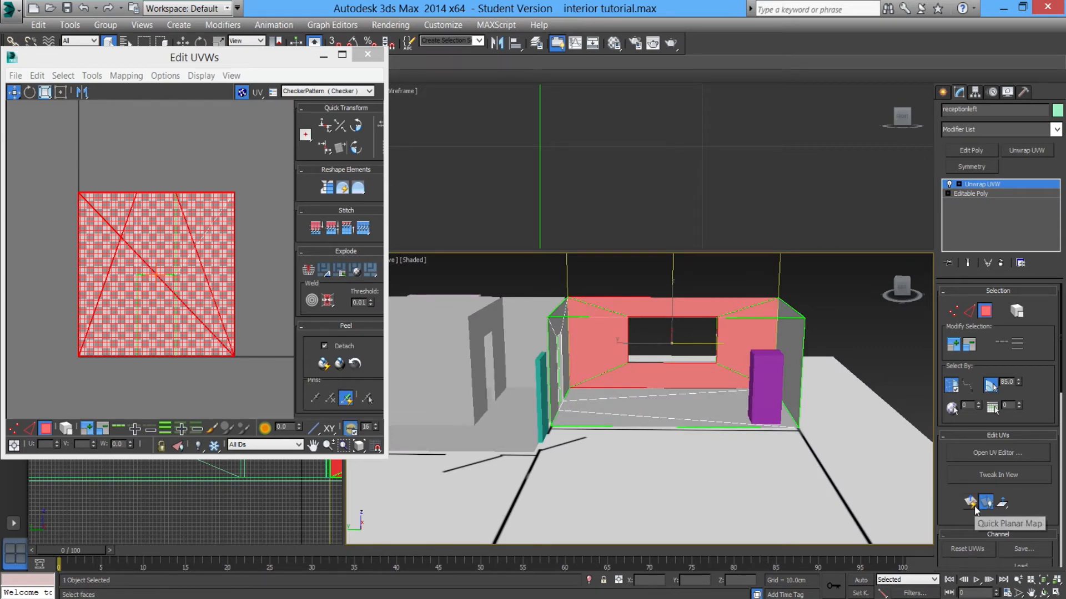
alt+middle_drag(888, 472, 638, 340)
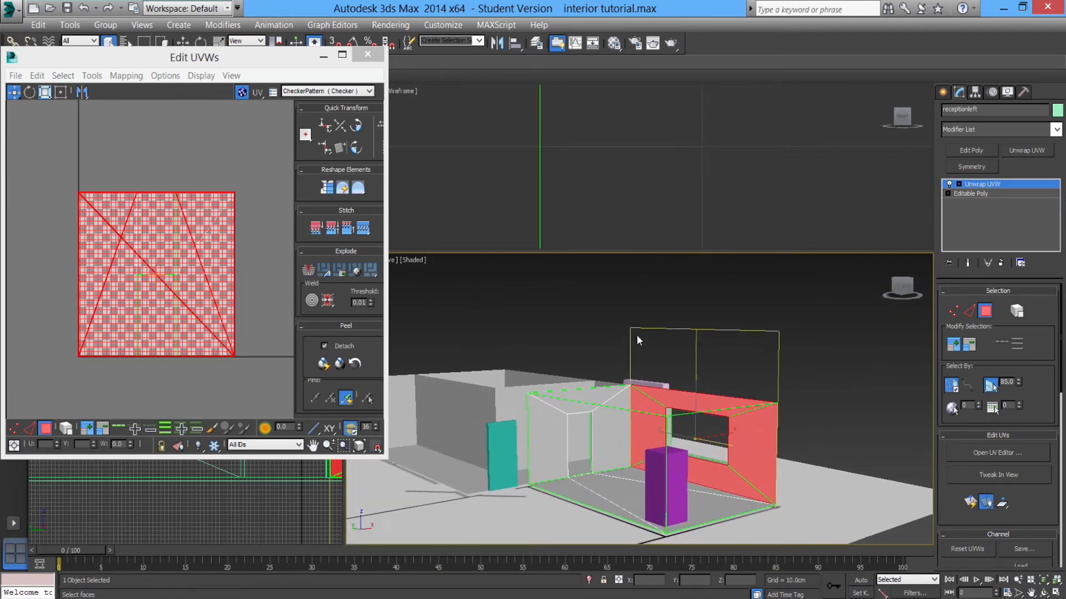
alt+middle_drag(812, 468, 807, 458)
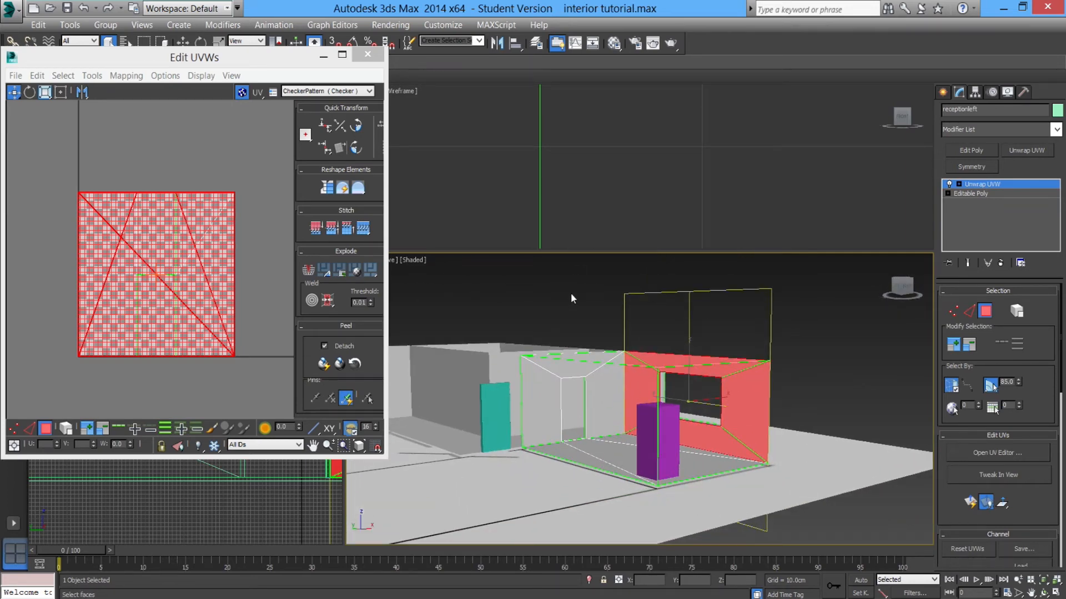
mouse_move(791, 450)
alt+middle_down()
mouse_move(753, 419)
mouse_move(715, 418)
mouse_move(673, 442)
mouse_move(791, 445)
mouse_move(727, 431)
mouse_move(795, 443)
mouse_move(780, 440)
alt+middle_up()
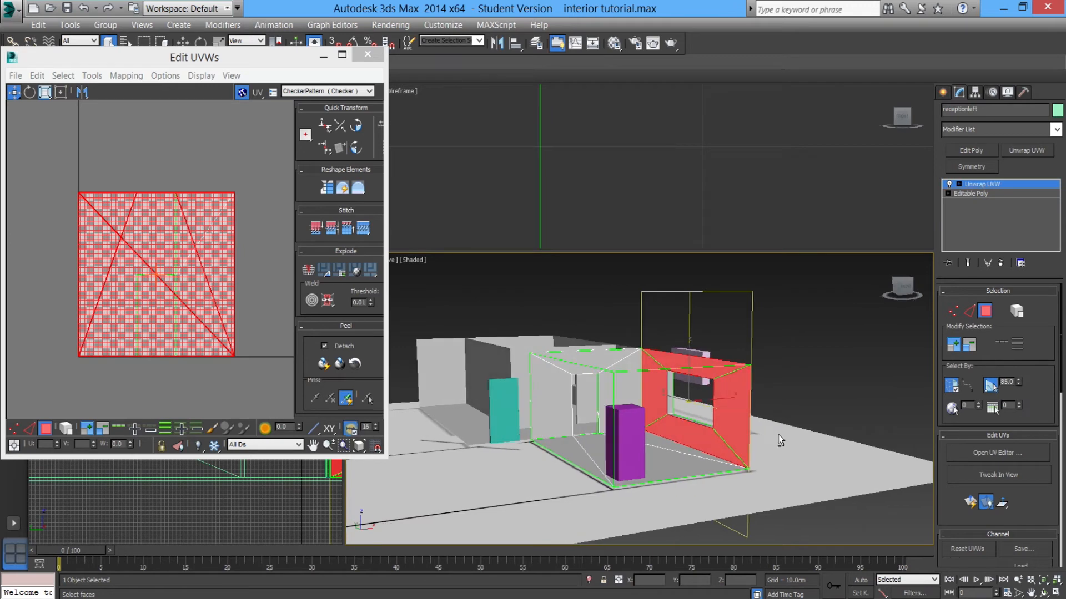
click(971, 503)
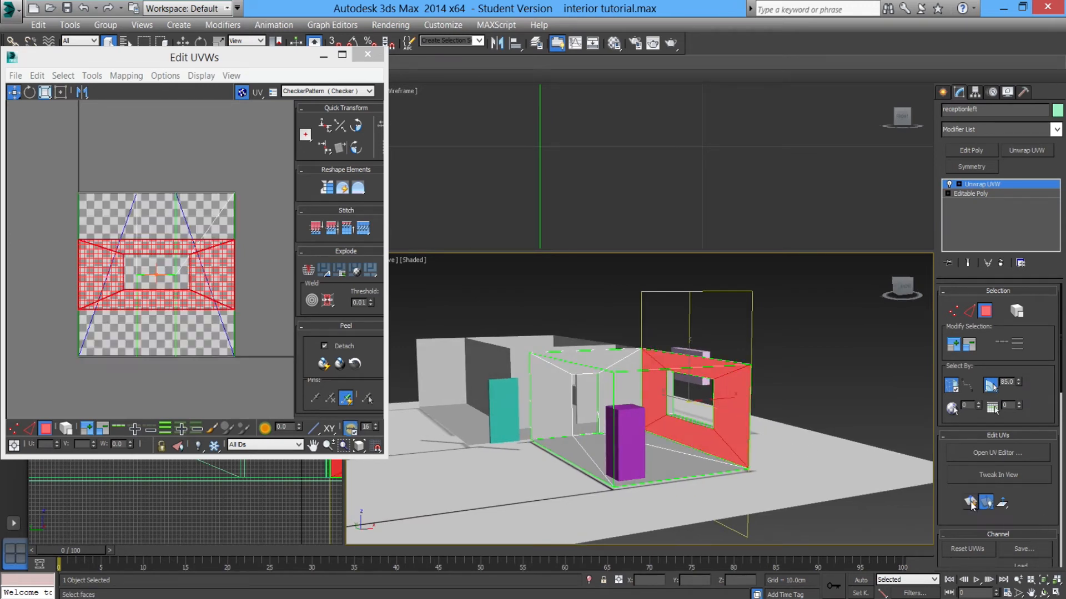
Move the back wall's UV island off the checker tile in the UV editor and activate Freeform mode.
scroll(274, 304, down, 2)
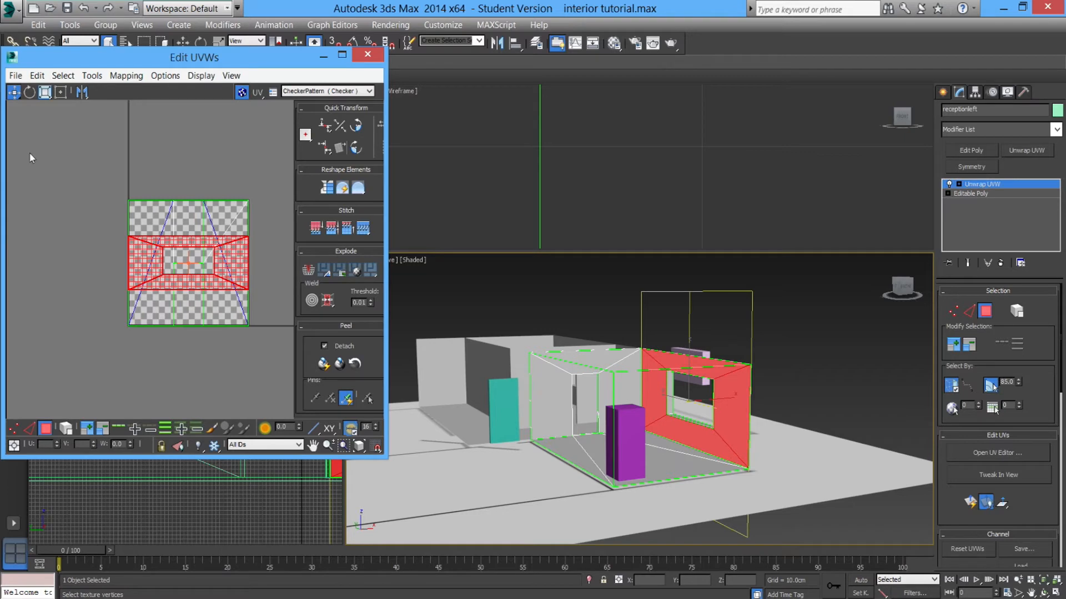
drag(240, 269, 93, 230)
middle_drag(97, 246, 128, 284)
key(ctrl+z)
click(126, 287)
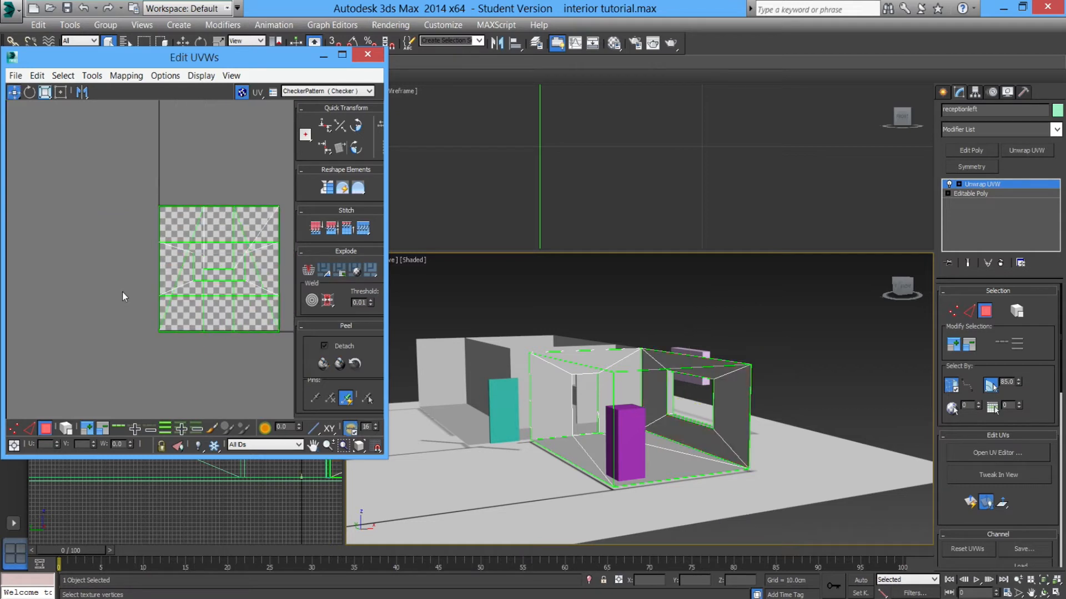
click(178, 262)
click(248, 219)
click(249, 224)
click(250, 225)
drag(158, 260, 10, 173)
middle_drag(54, 203, 84, 215)
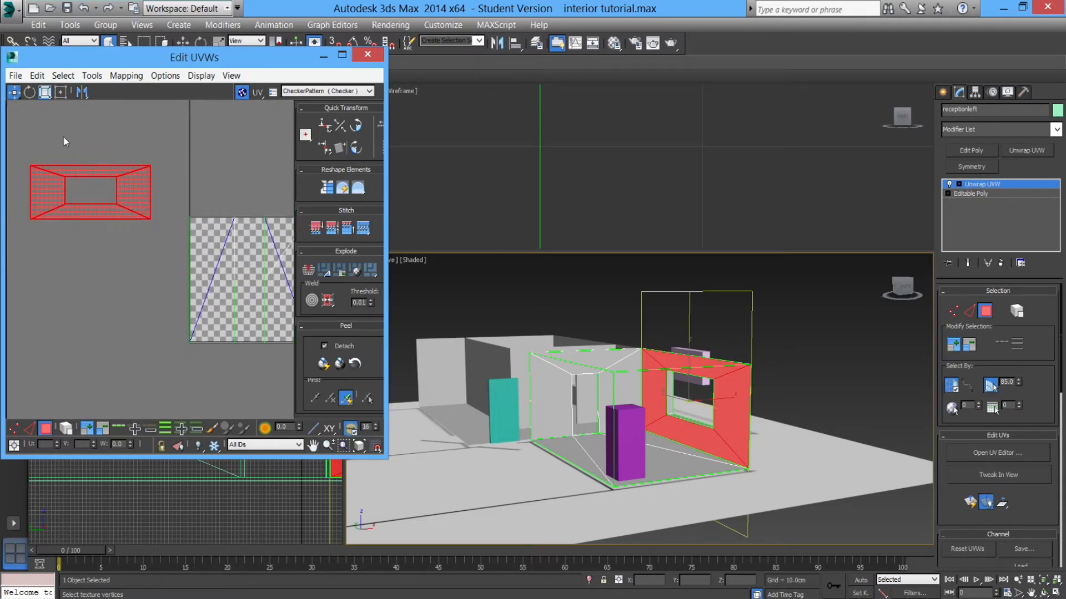
click(61, 93)
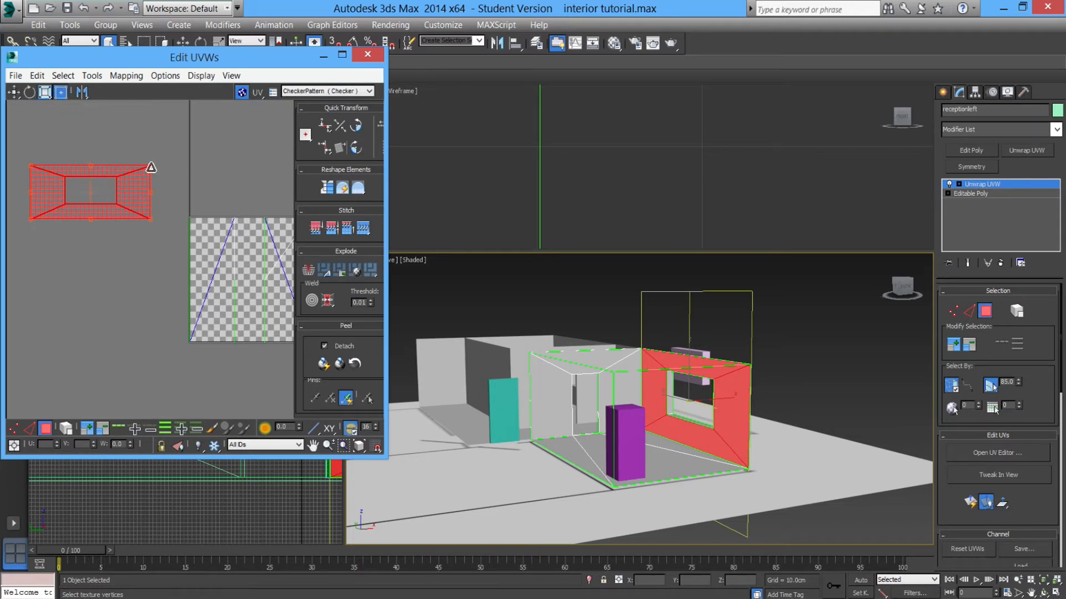
Select the room's long side wall, apply a Quick Planar Map, and move its UV island off the checker tile.
middle_drag(729, 407, 794, 403)
scroll(779, 404, up, 5)
scroll(747, 361, down, 5)
alt+middle_drag(747, 361, 622, 367)
click(628, 355)
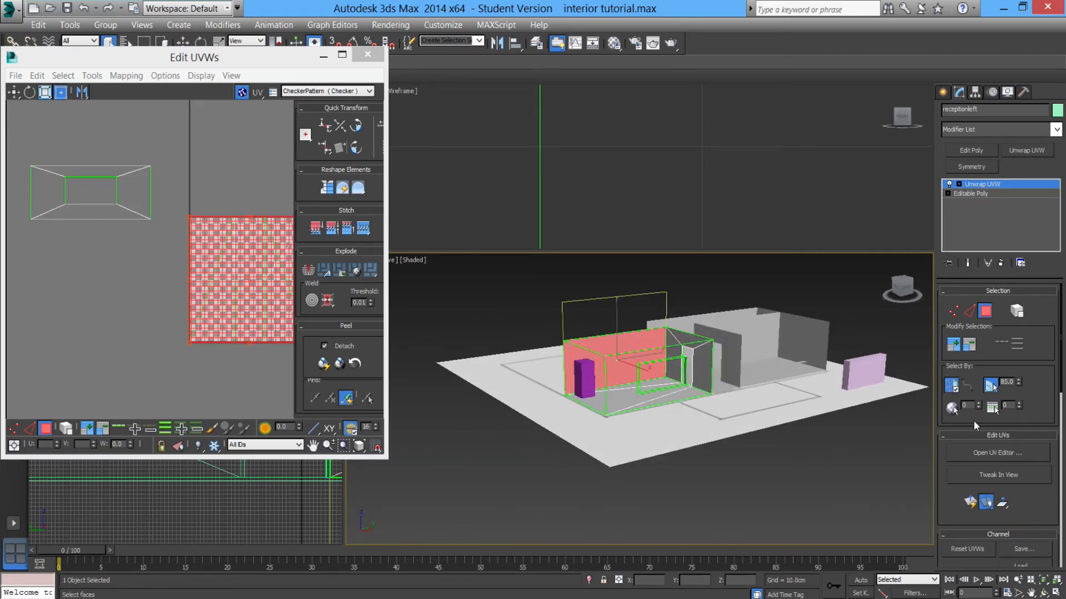
click(972, 505)
drag(263, 268, 105, 241)
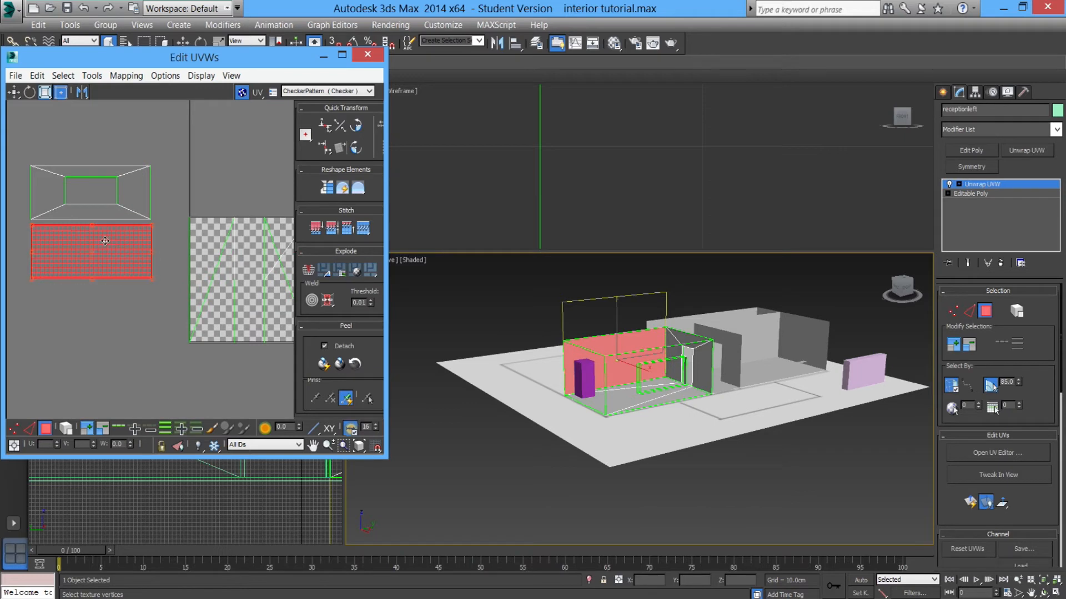
Select the short end wall, apply a Quick Planar Map, and move its UV island below the others.
alt+middle_drag(550, 355, 566, 347)
click(566, 347)
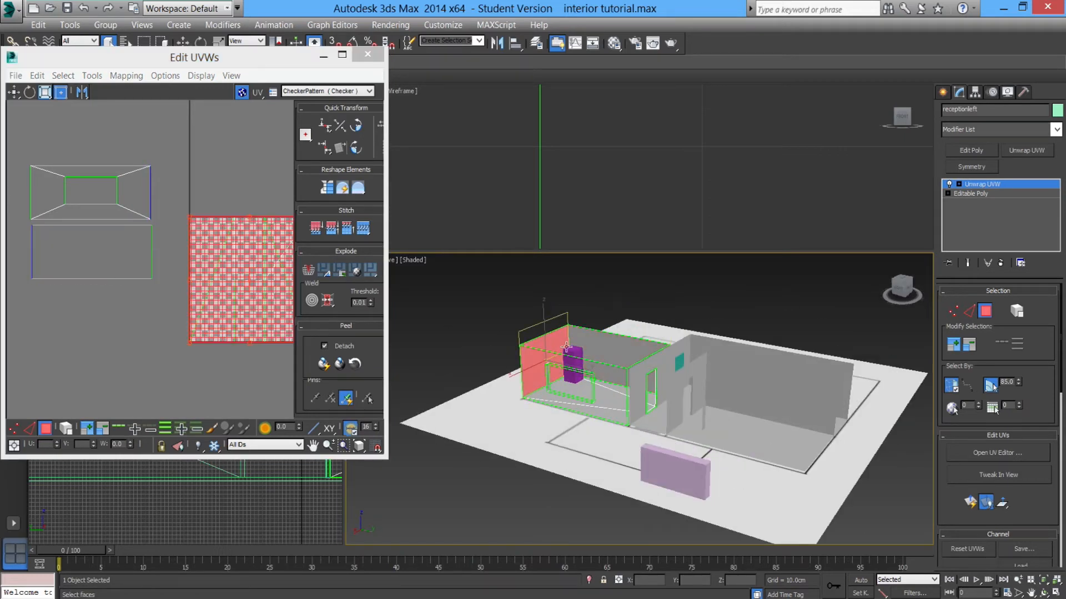
click(970, 503)
drag(255, 309, 97, 360)
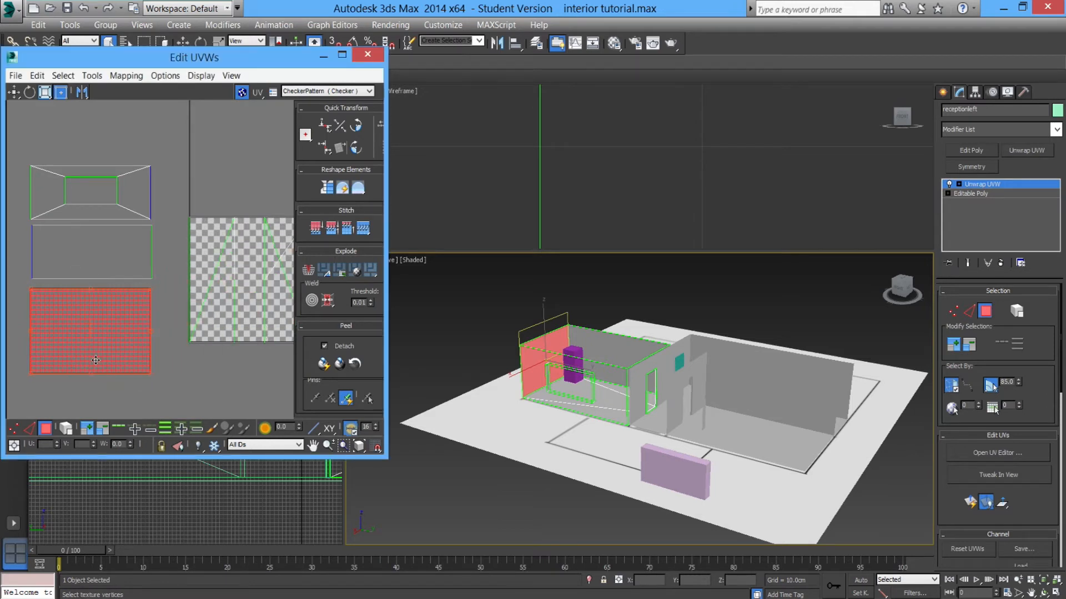
middle_drag(112, 355, 161, 355)
scroll(152, 353, down, 2)
drag(158, 353, 143, 369)
Select the doorway wall and move its UV island off the checker tile beneath the other islands.
alt+middle_drag(489, 364, 691, 348)
click(616, 315)
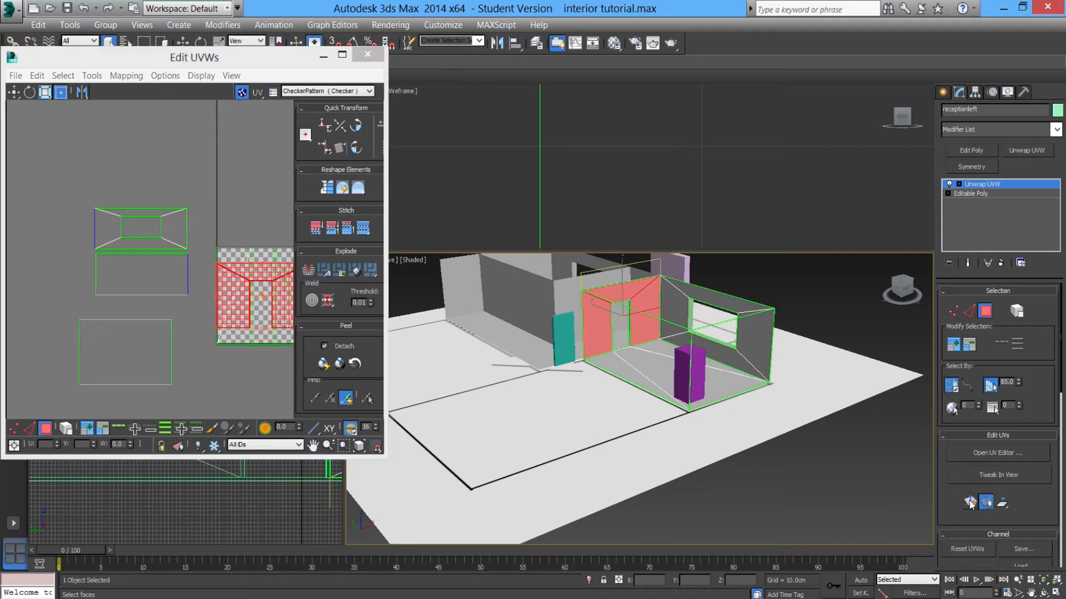
drag(251, 275, 76, 348)
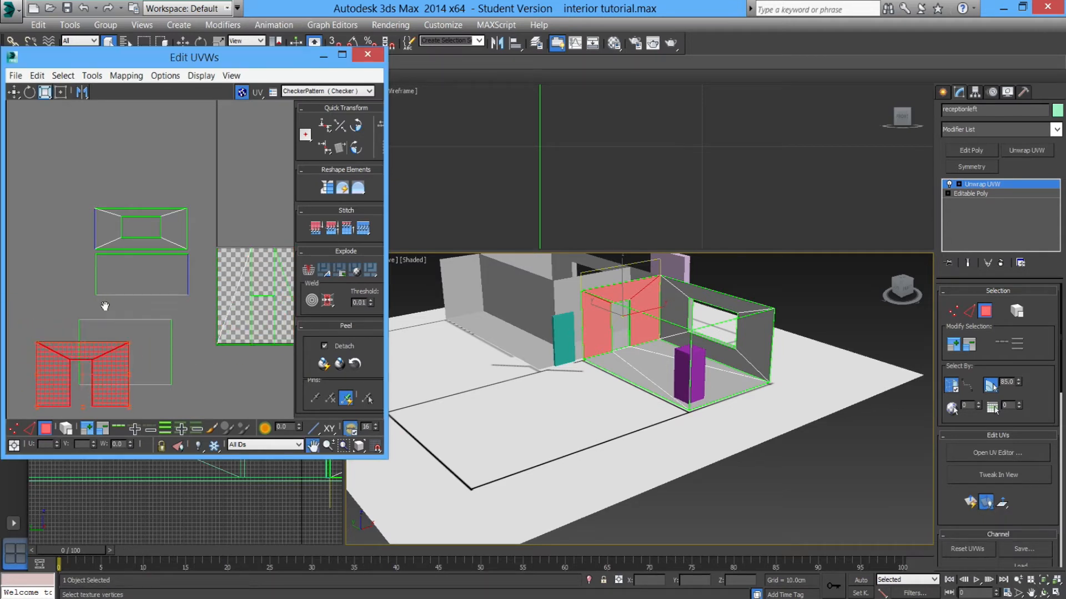
middle_drag(104, 302, 117, 215)
drag(111, 262, 153, 312)
Select part of the room's floor and move its UV island off the checker tile.
alt+middle_drag(597, 383, 631, 343)
scroll(637, 343, up, 3)
click(635, 323)
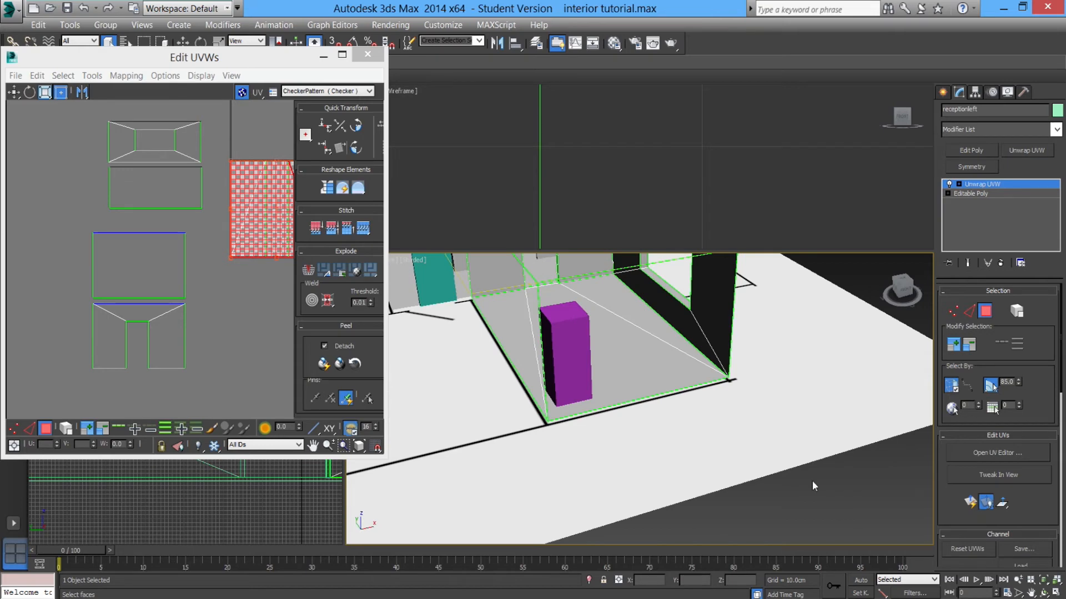
alt+middle_drag(650, 398, 663, 416)
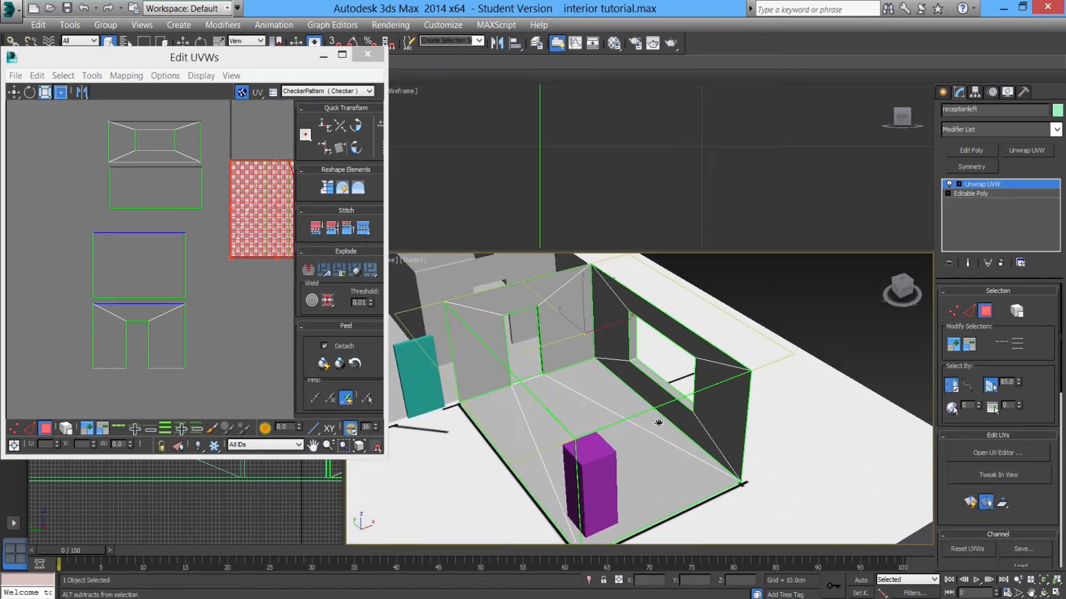
click(660, 457)
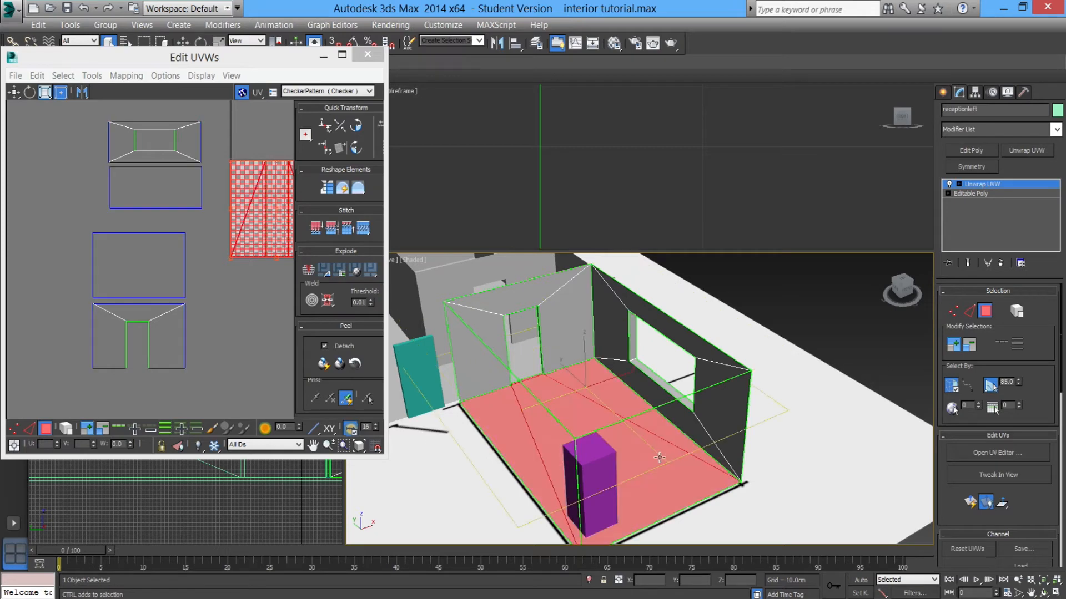
alt+middle_drag(659, 458, 622, 466)
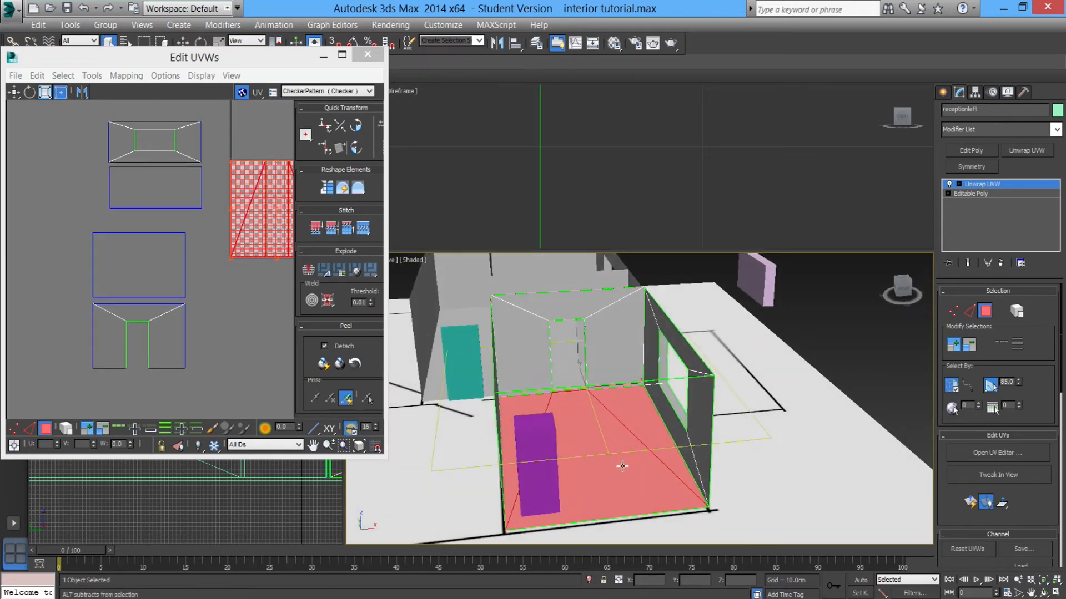
alt+click(628, 414)
alt+middle_drag(628, 413, 636, 438)
alt+middle_drag(744, 487, 721, 459)
alt+middle_drag(596, 384, 649, 432)
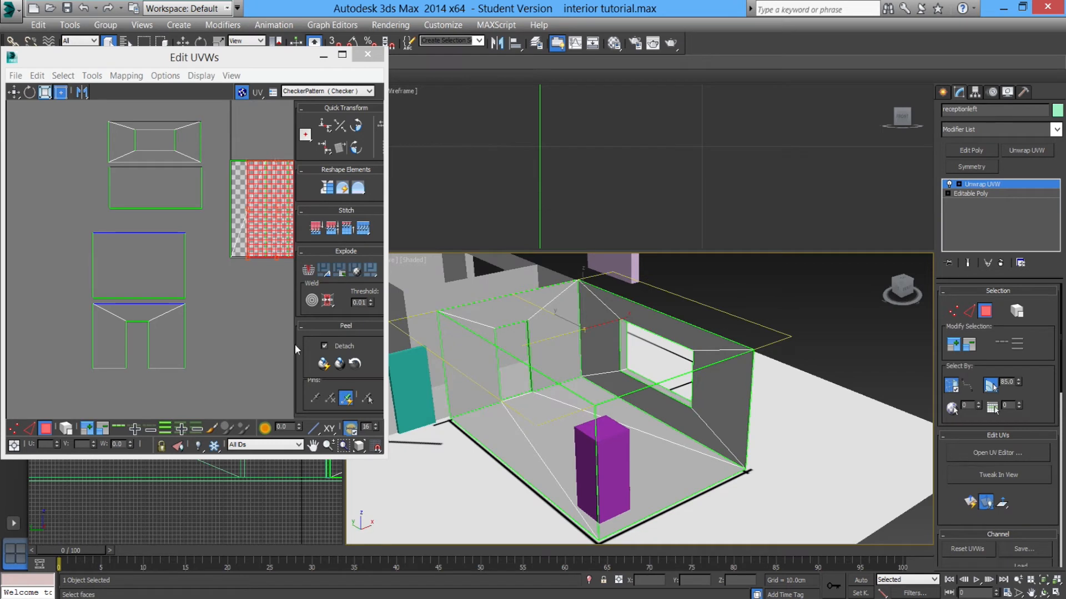
drag(289, 251, 190, 378)
middle_drag(190, 378, 207, 332)
scroll(208, 332, down, 2)
drag(183, 328, 254, 331)
Select the floor faces and move their trapezoid UV island beside the other islands.
click(582, 404)
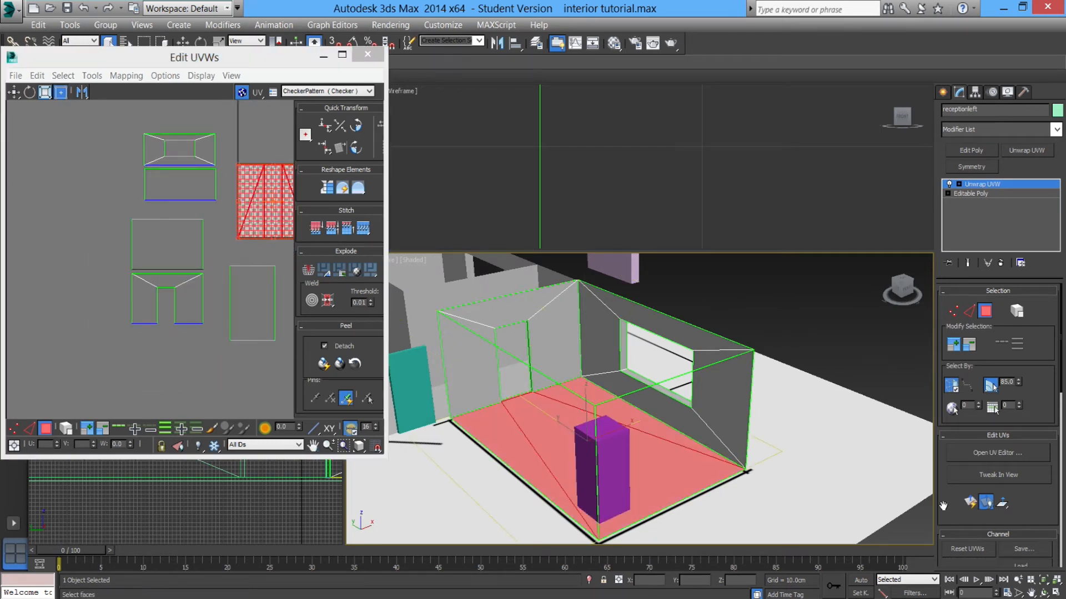
scroll(207, 221, down, 2)
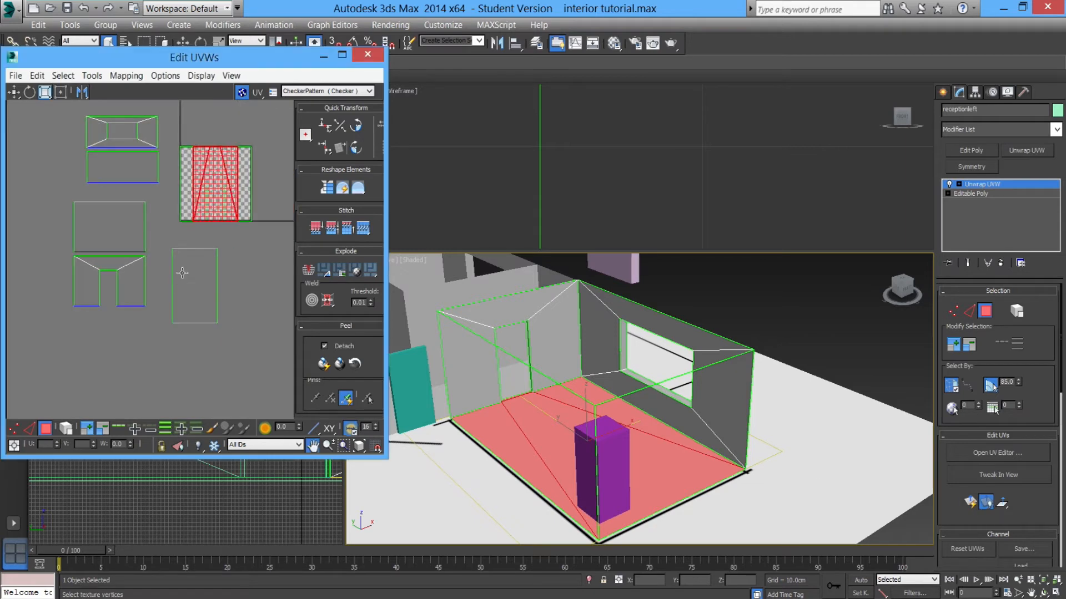
drag(213, 221, 234, 296)
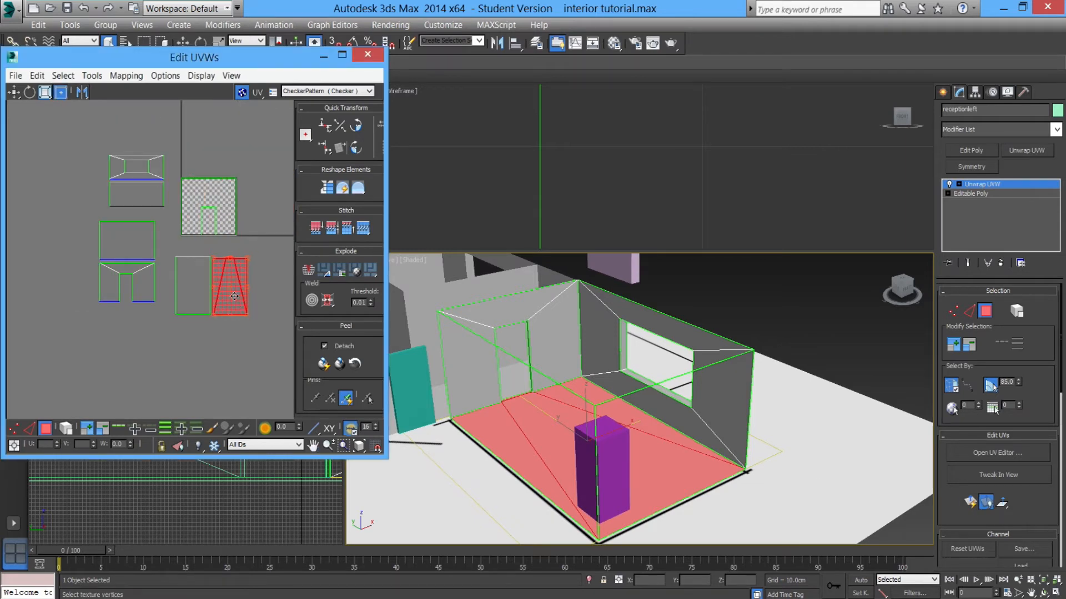
drag(176, 272, 177, 292)
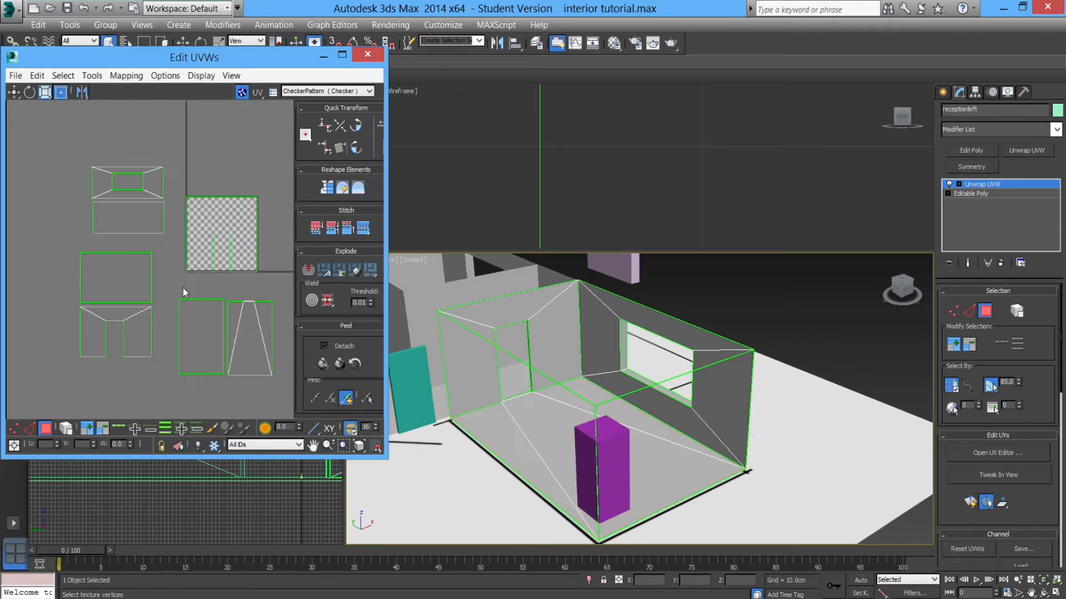
Select one side face of the window opening, planar map it, and move its UV strip off the tile.
scroll(177, 292, up, 2)
middle_drag(643, 413, 603, 400)
scroll(603, 400, up, 4)
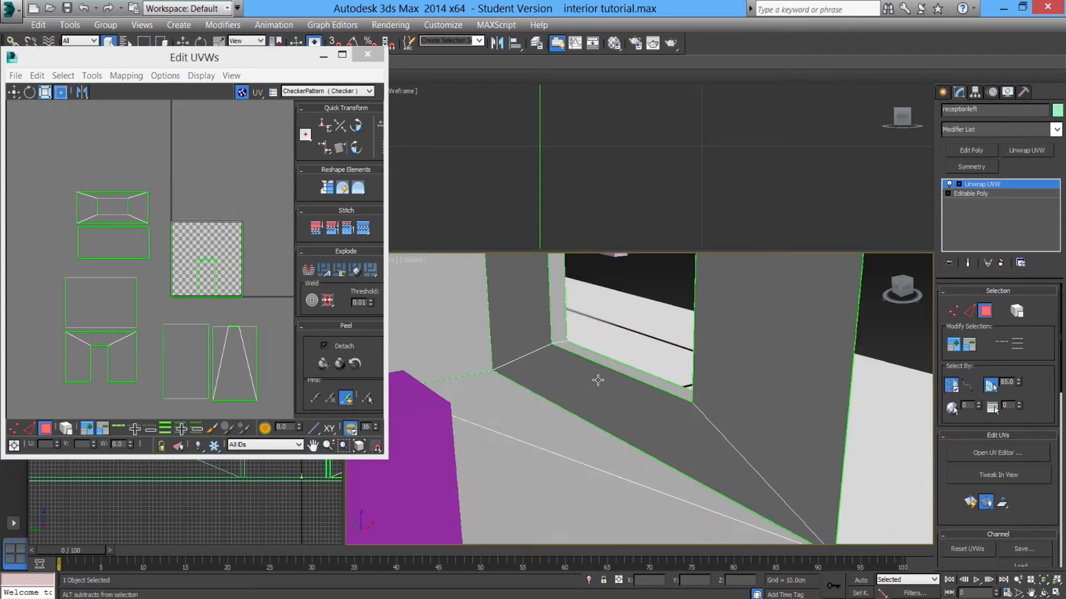
click(562, 322)
scroll(562, 322, down, 3)
middle_drag(562, 322, 576, 340)
scroll(577, 344, up, 6)
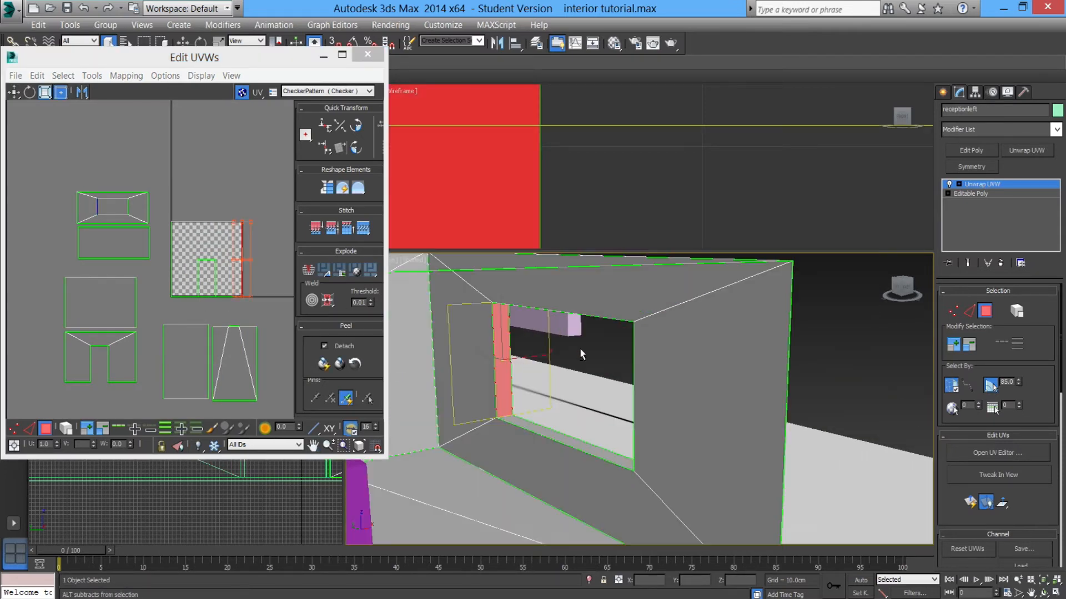
scroll(552, 332, down, 4)
alt+middle_drag(633, 360, 571, 381)
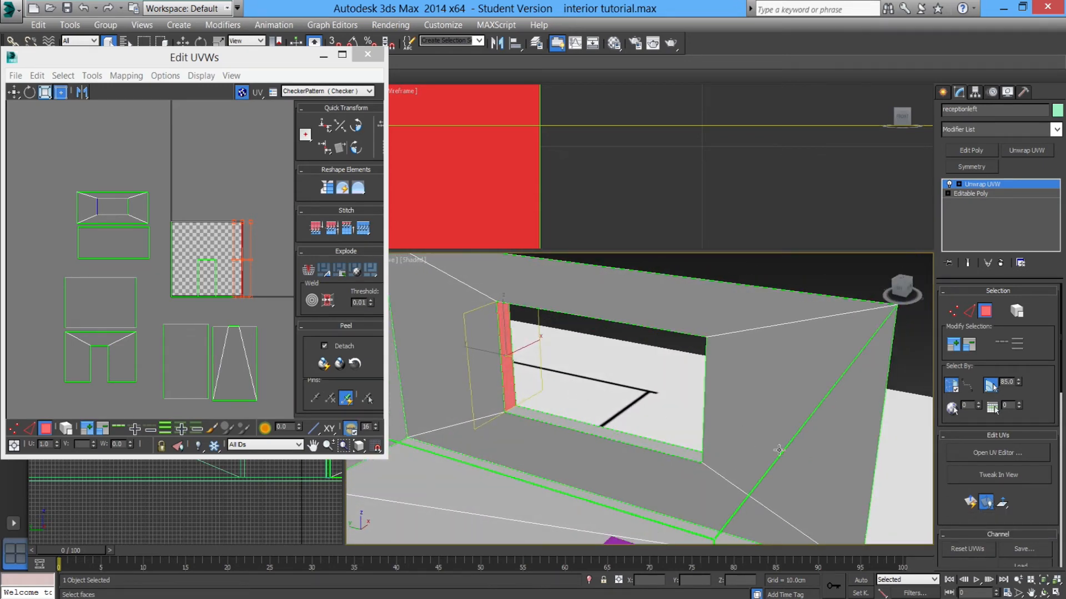
click(1002, 504)
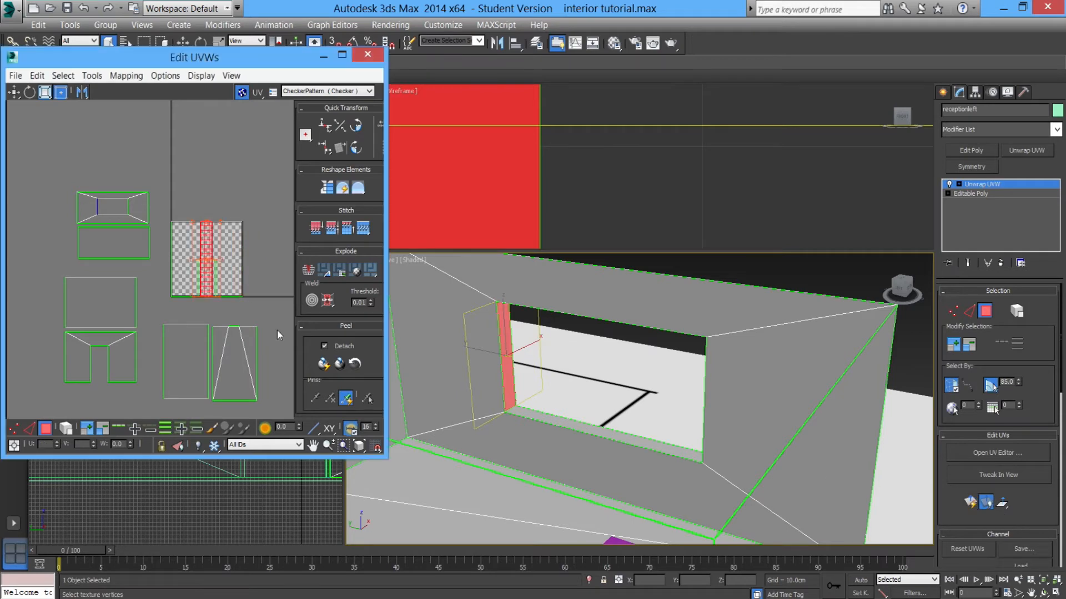
drag(209, 276, 340, 217)
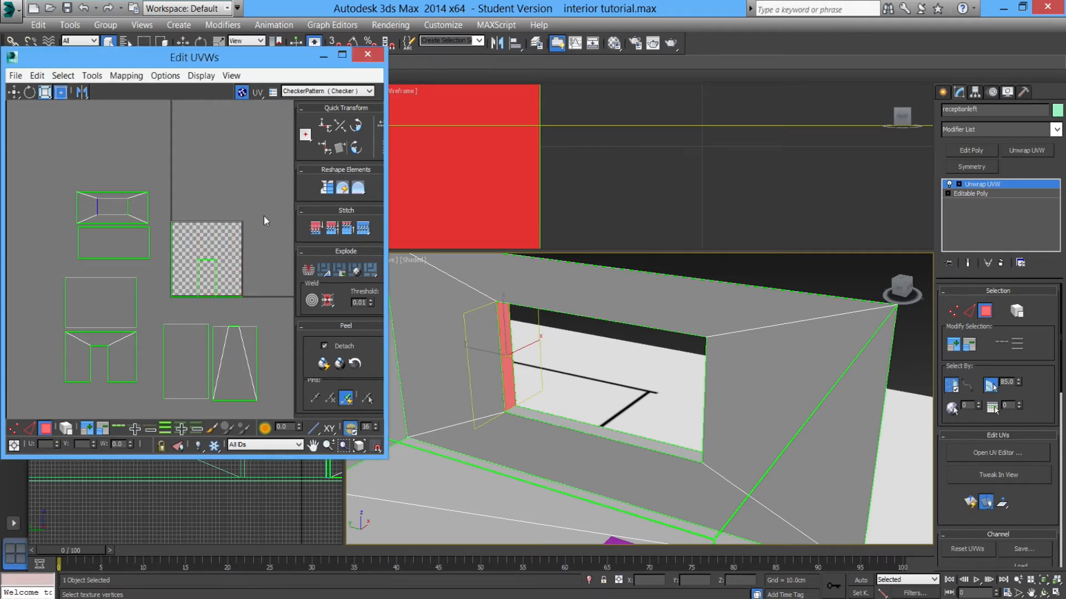
middle_drag(264, 215, 171, 205)
Select the opposite side face of the window opening, apply a Quick Planar Map, and move its strip off the tile.
alt+middle_drag(563, 377, 632, 378)
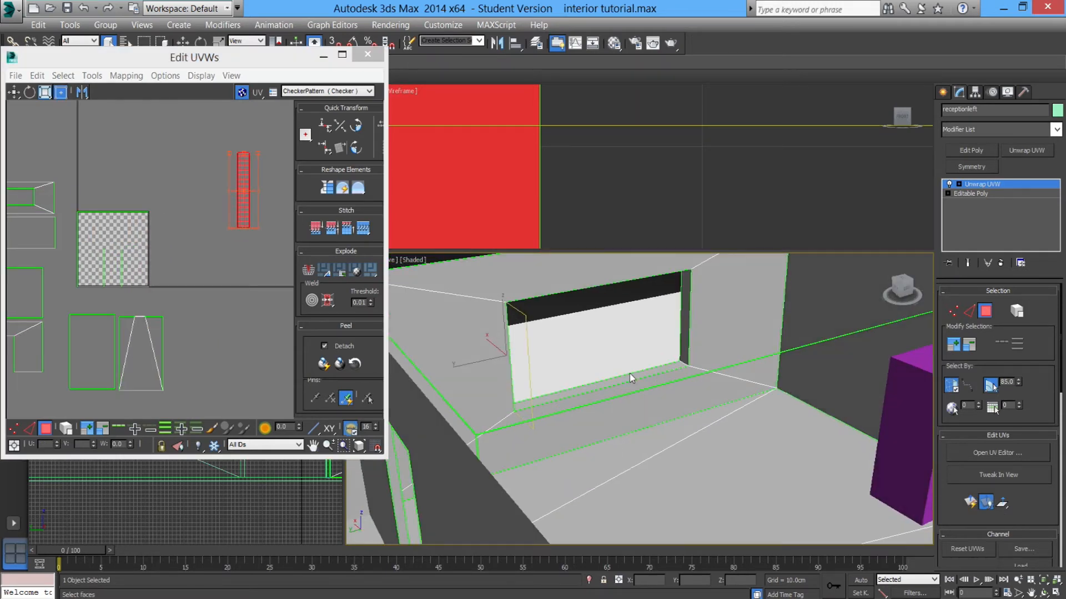
click(683, 330)
click(968, 501)
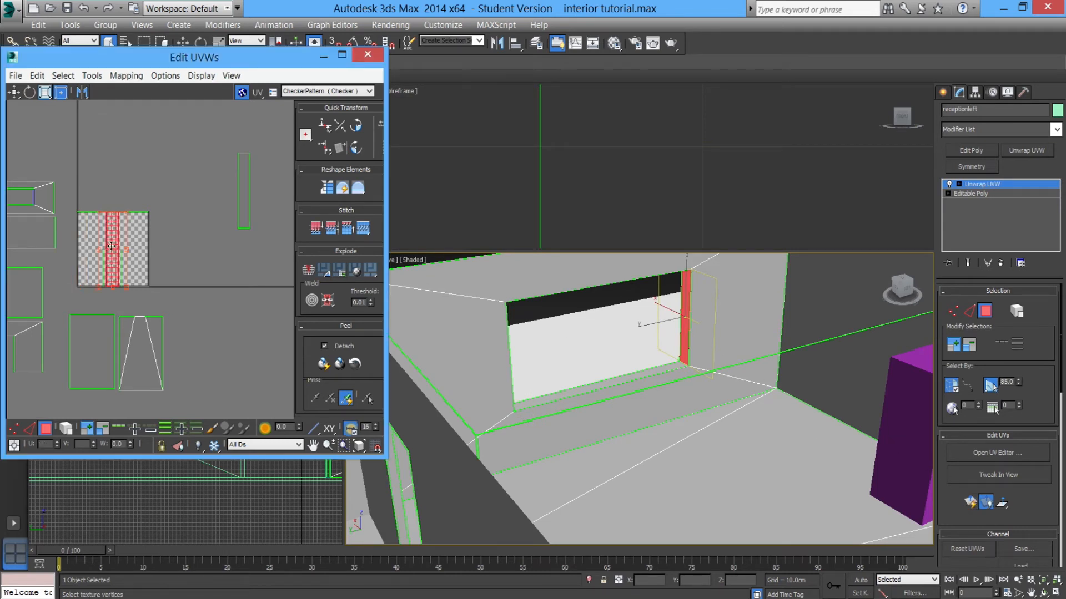
drag(113, 233, 225, 174)
Select the window opening's top face, apply a Quick Planar Map, and move its UV strip off the tile.
alt+middle_drag(581, 340, 673, 413)
scroll(550, 401, up, 4)
click(542, 376)
scroll(545, 376, down, 5)
alt+middle_drag(484, 454, 541, 390)
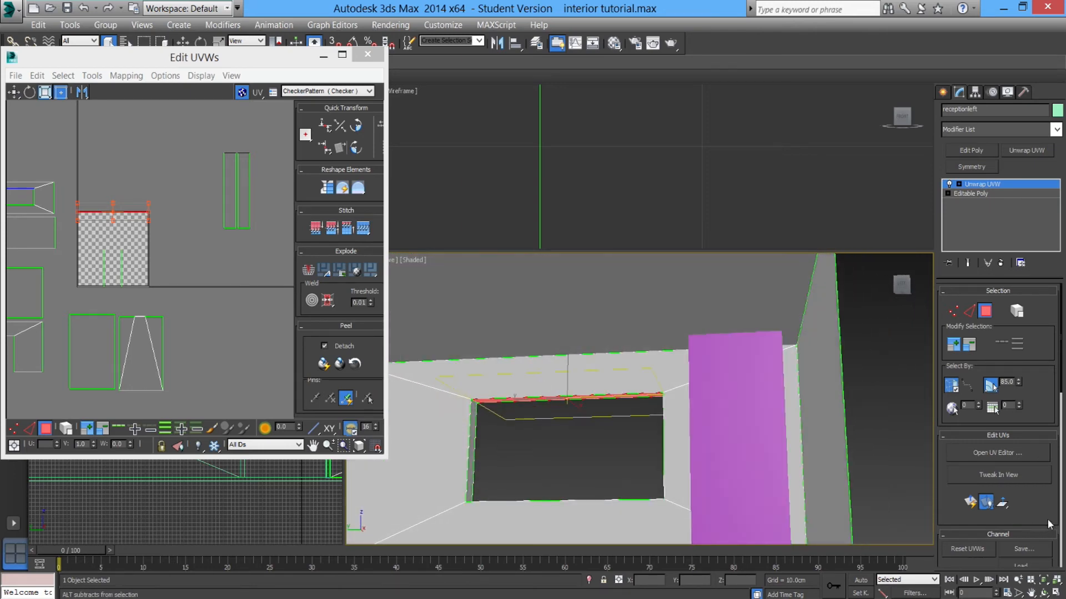
click(970, 504)
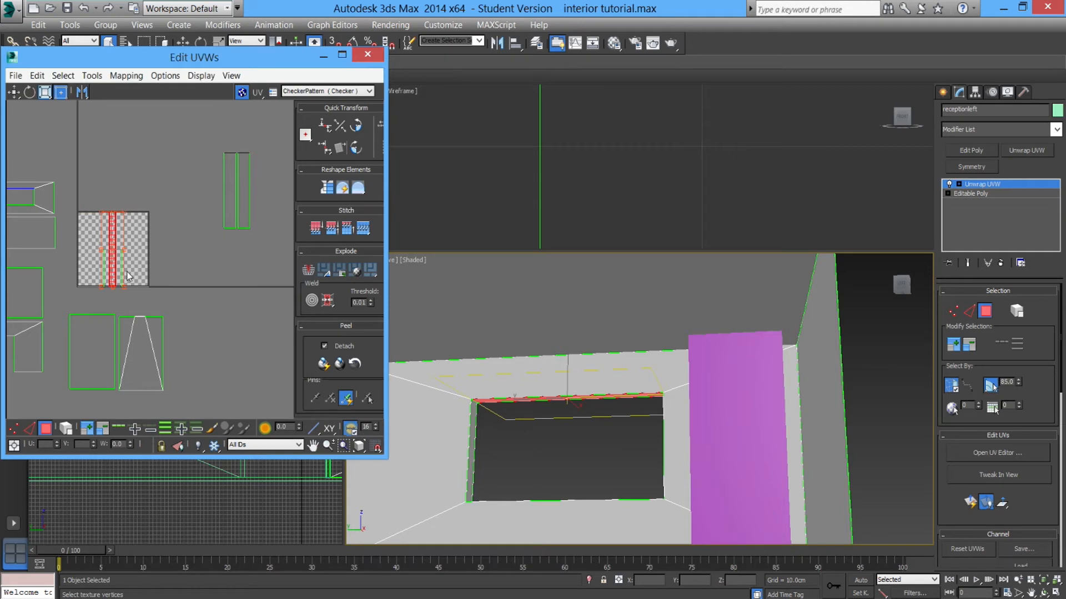
drag(115, 271, 258, 211)
Select the window sill face, apply a Quick Planar Map, and move its UV strip beside the others.
alt+middle_drag(589, 433, 599, 468)
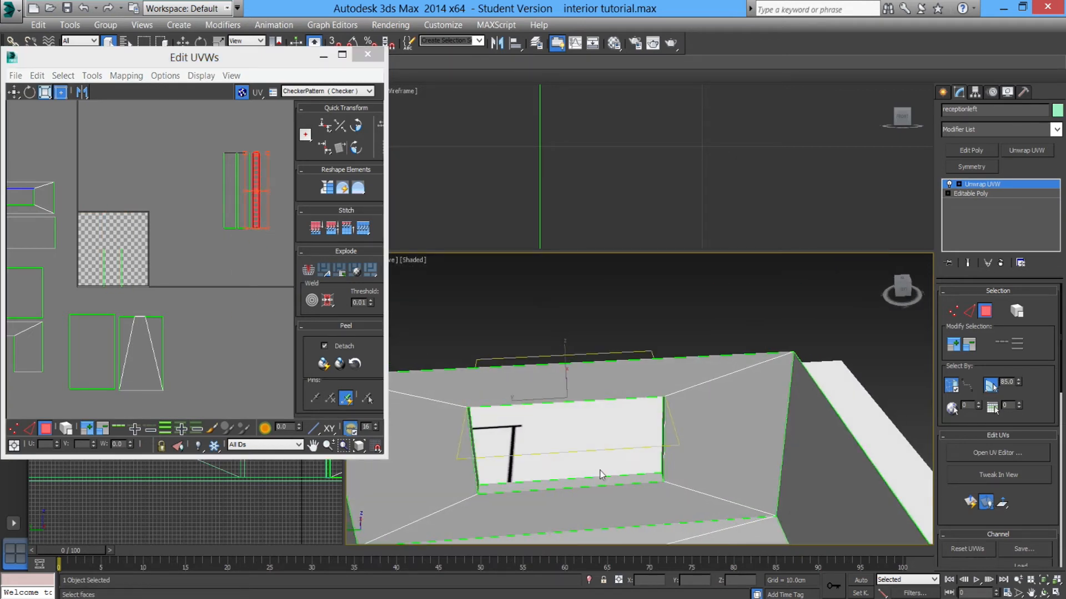
click(595, 480)
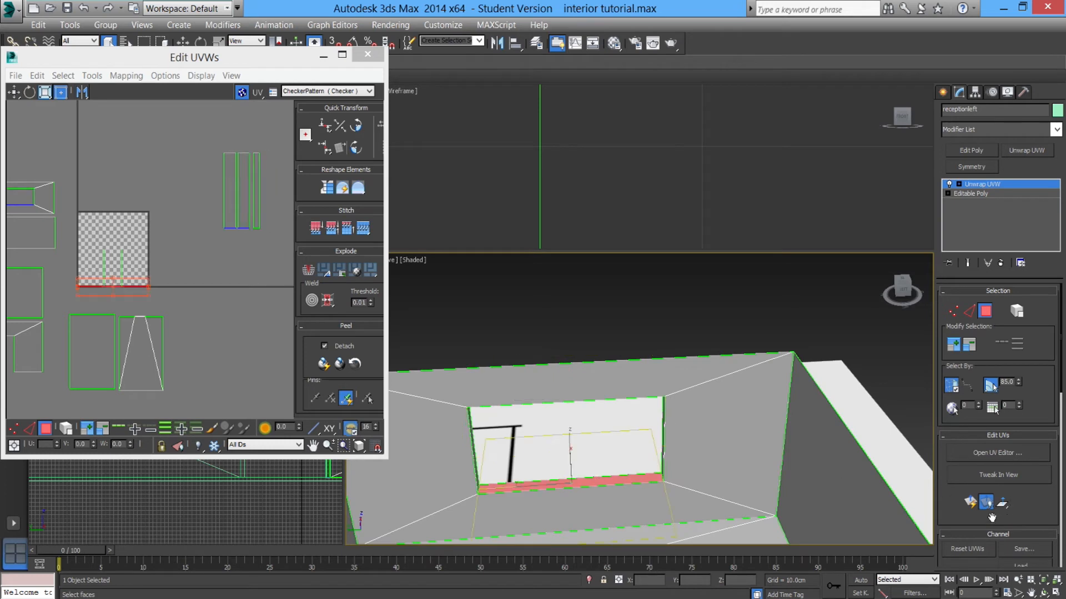
click(970, 502)
drag(113, 265, 266, 205)
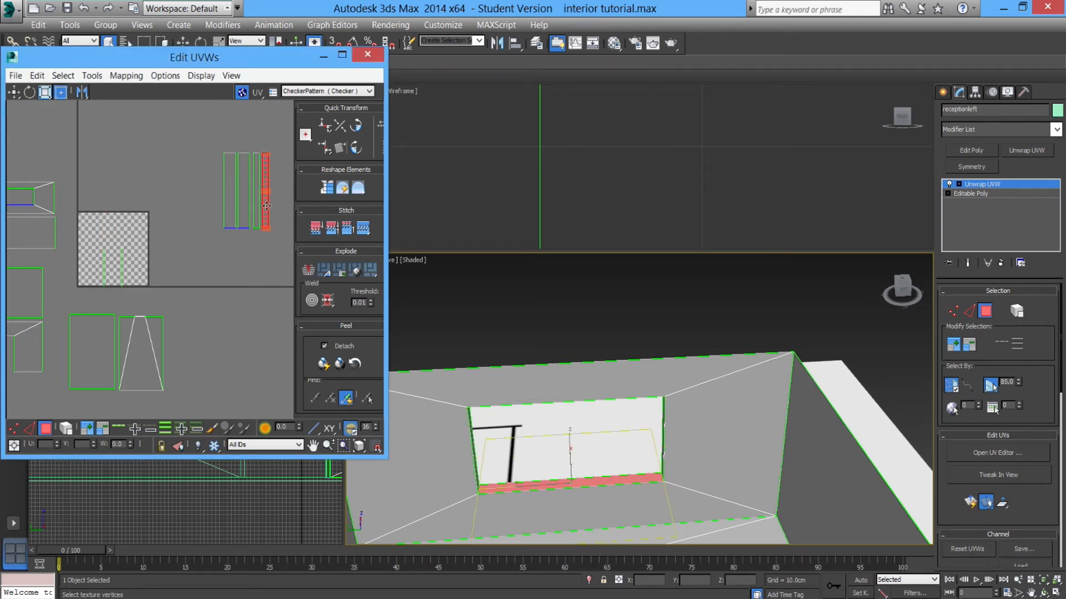
Examine the floor and wall faces around the doorway in the perspective view.
alt+middle_drag(606, 428, 532, 349)
click(525, 388)
scroll(499, 404, up, 3)
click(527, 350)
alt+middle_drag(529, 396, 569, 463)
scroll(556, 452, up, 4)
click(565, 453)
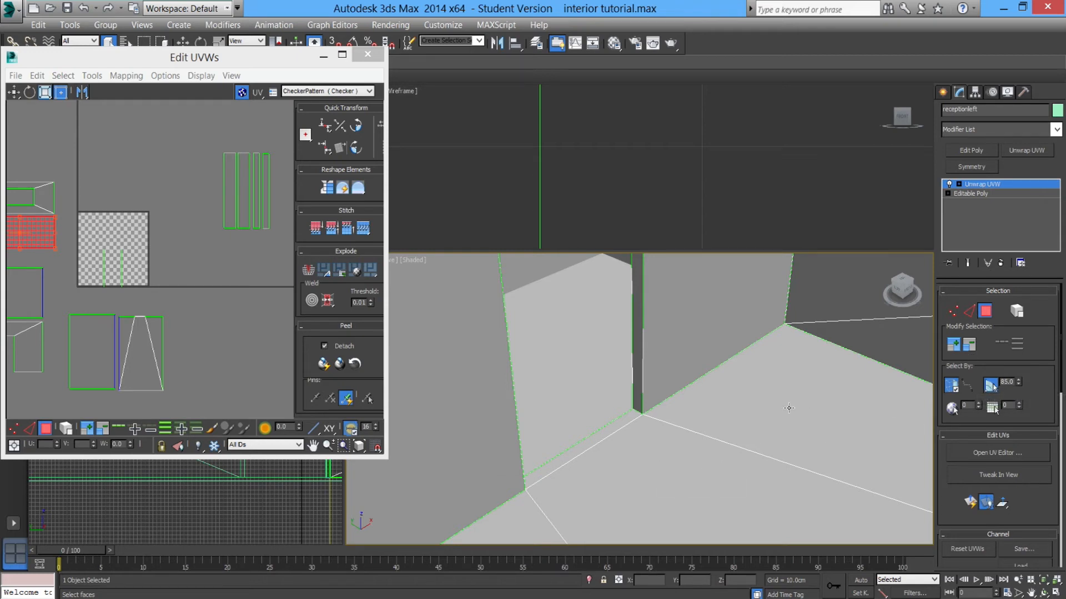
scroll(738, 420, down, 6)
click(729, 392)
click(745, 451)
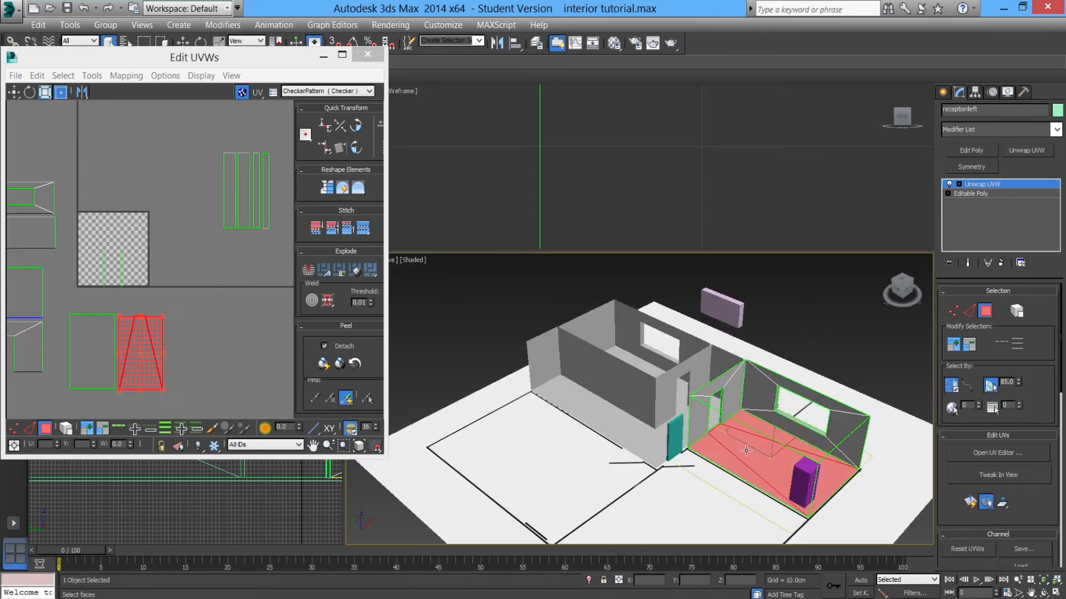
scroll(746, 450, up, 6)
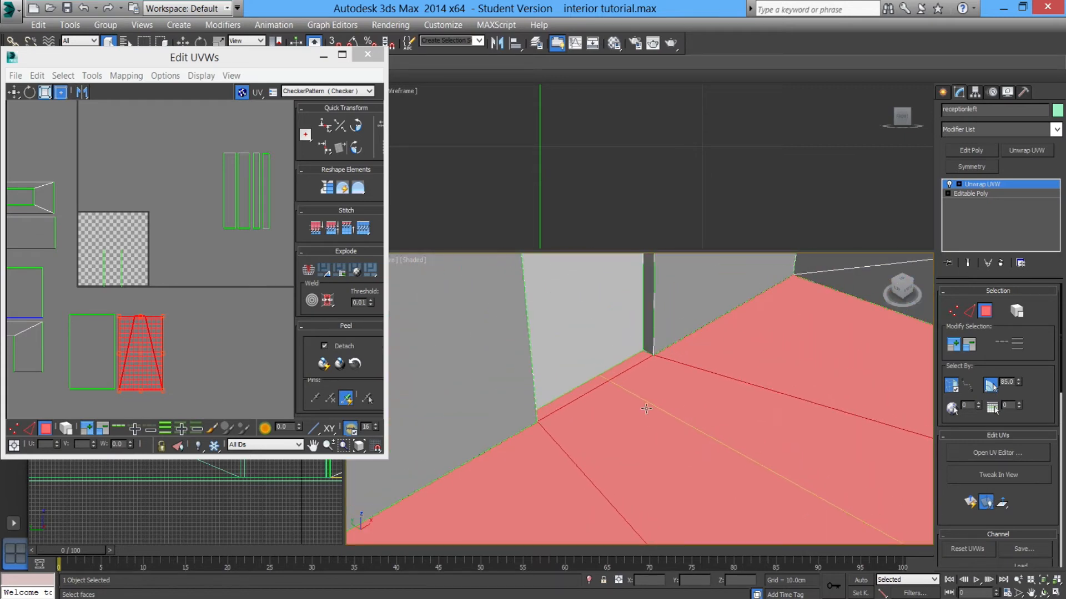
alt+middle_drag(624, 372, 645, 330)
click(630, 326)
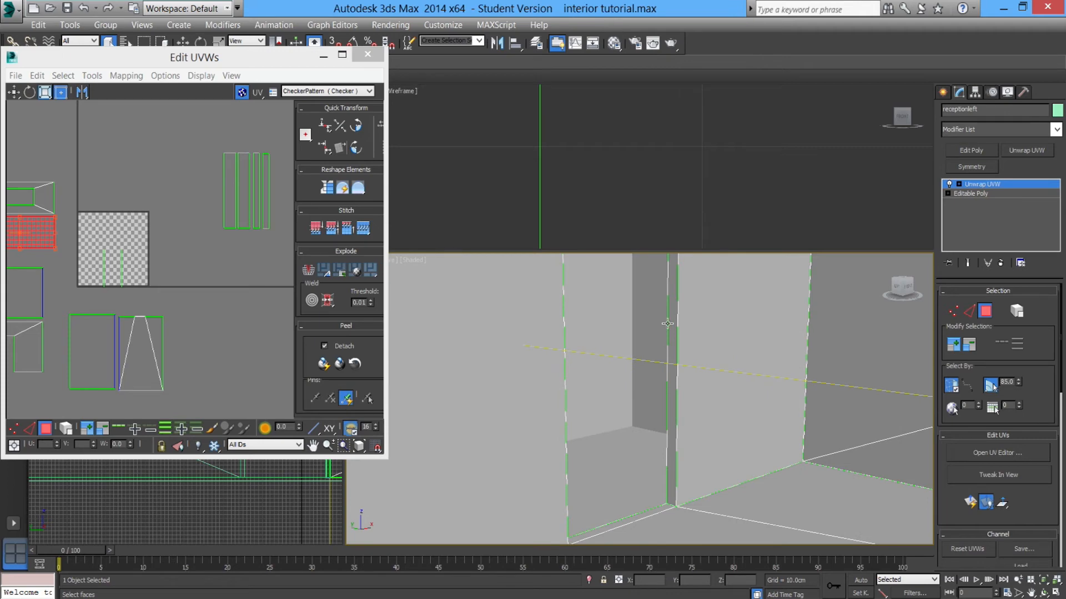
Select the doorway's jamb faces and move their UV island off the checker tile.
click(671, 324)
alt+middle_drag(671, 324, 672, 384)
click(581, 333)
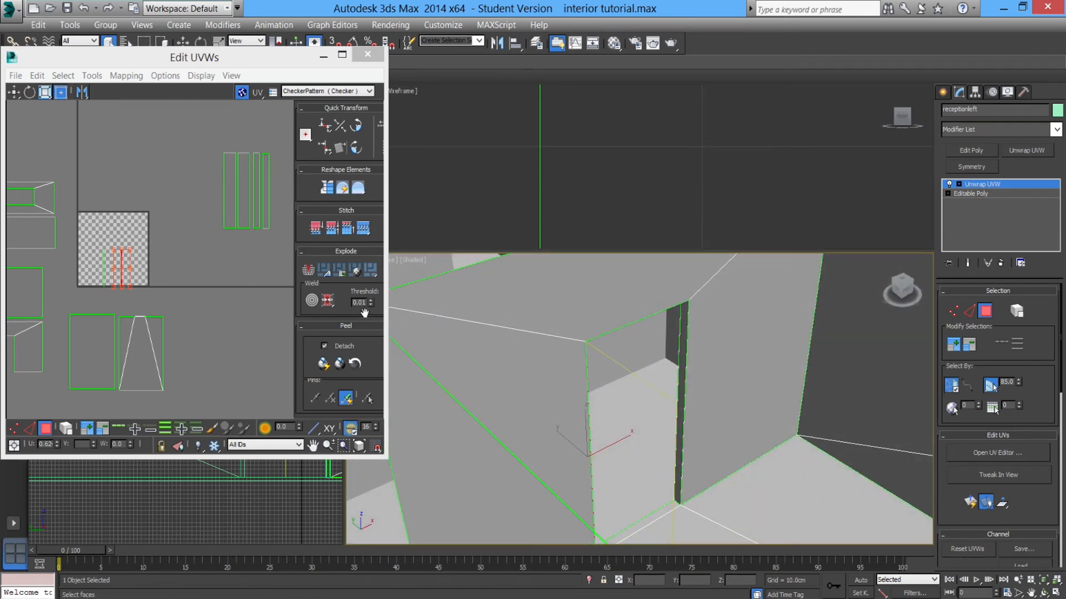
middle_drag(144, 268, 192, 259)
scroll(192, 258, up, 2)
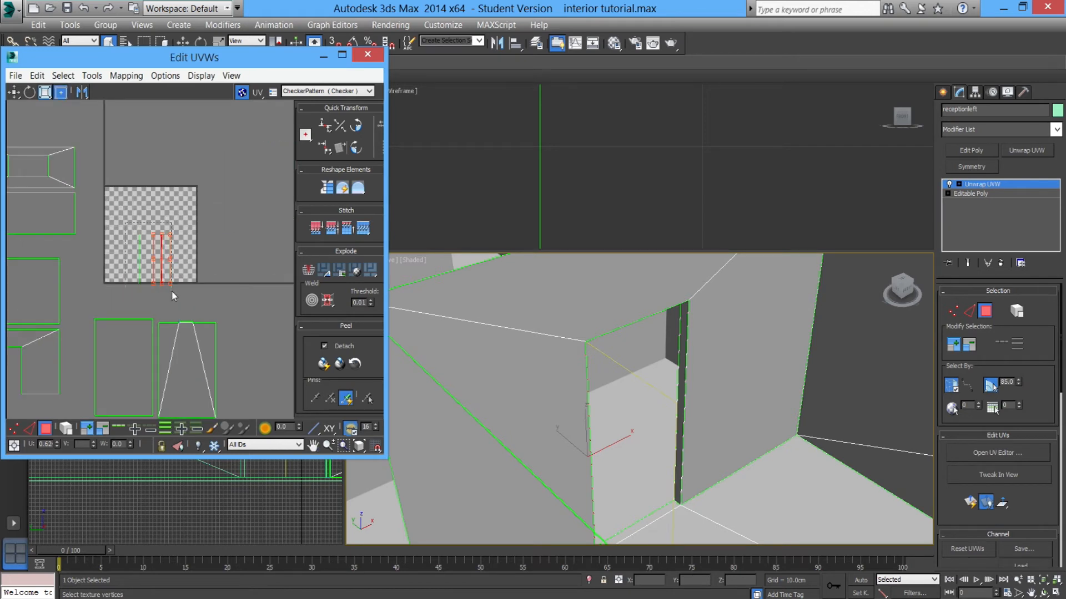
click(156, 259)
drag(143, 241, 398, 397)
scroll(186, 309, down, 4)
middle_drag(271, 335, 131, 289)
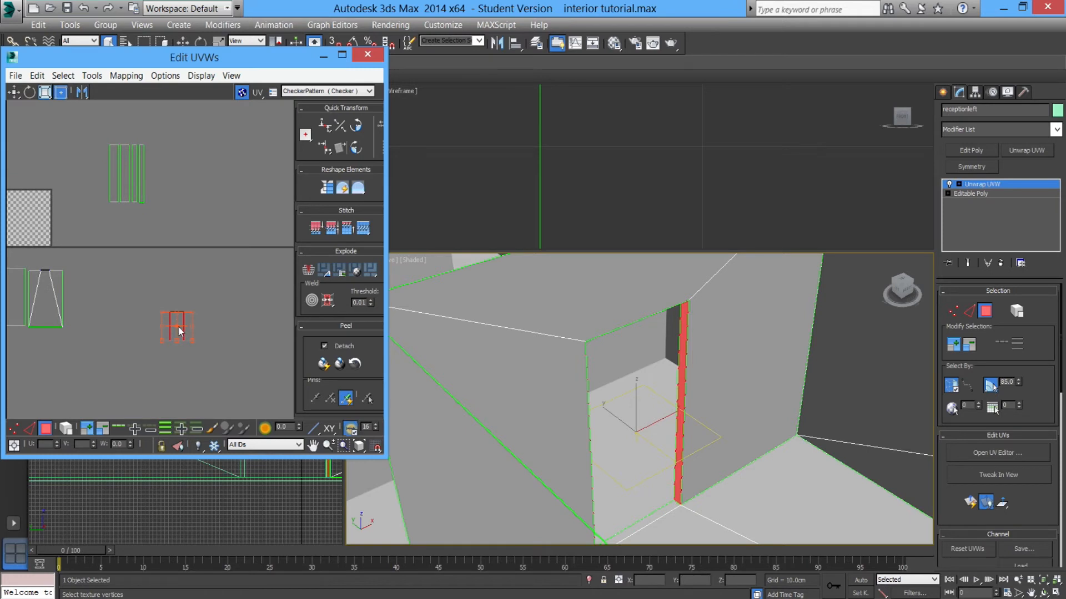
drag(171, 320, 231, 291)
Select the two wall islands and scale them down to fit inside the checker tile.
middle_drag(126, 258, 170, 270)
scroll(210, 280, up, 2)
drag(147, 212, 149, 213)
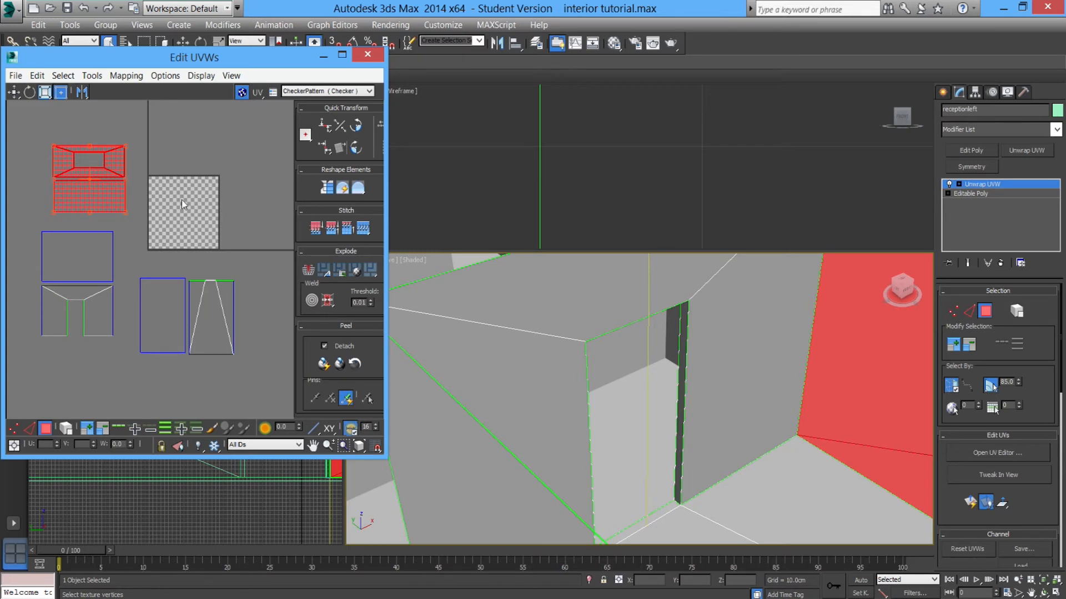
scroll(211, 207, up, 10)
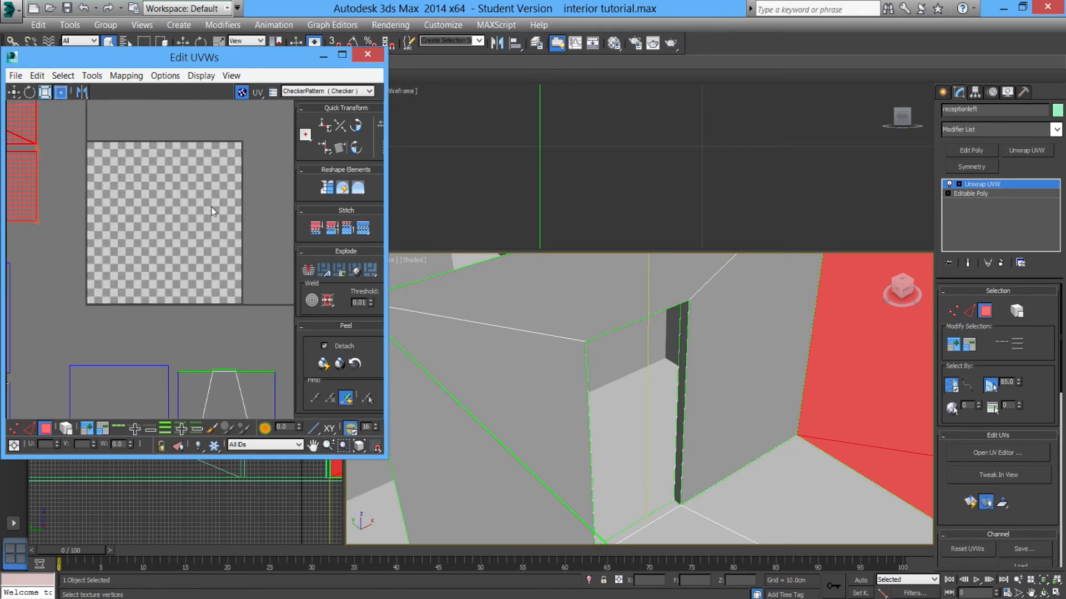
scroll(211, 209, up, 8)
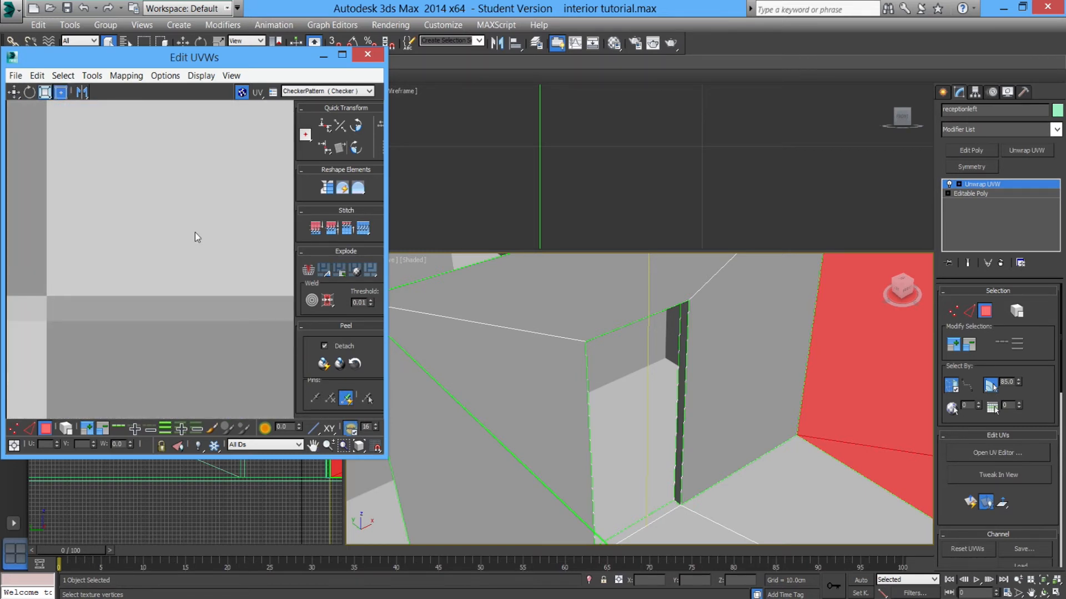
scroll(195, 233, down, 15)
middle_drag(164, 233, 233, 254)
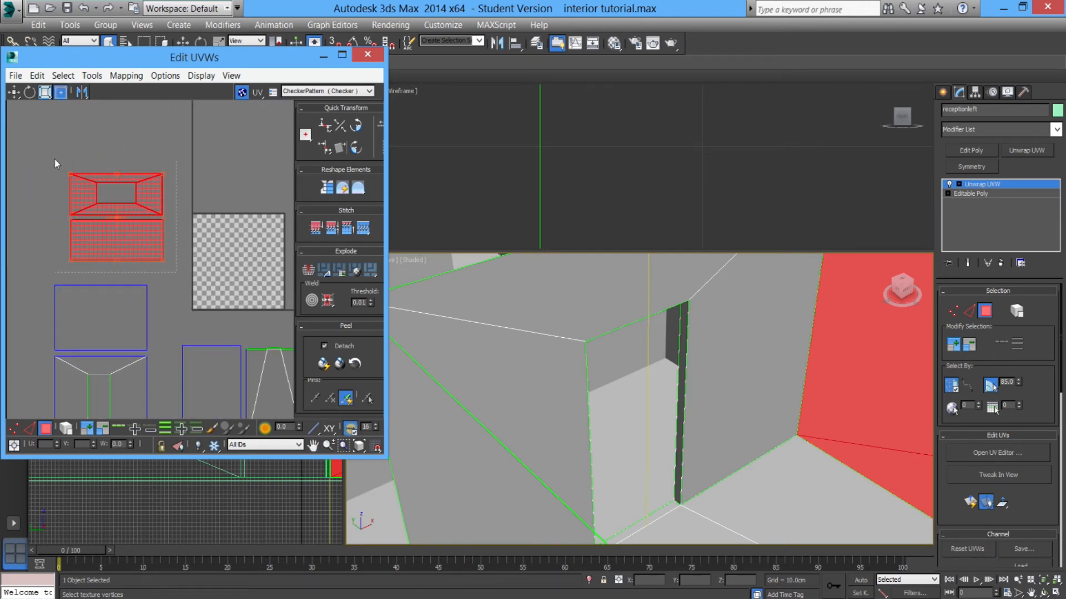
drag(162, 261, 253, 271)
middle_drag(256, 257, 199, 257)
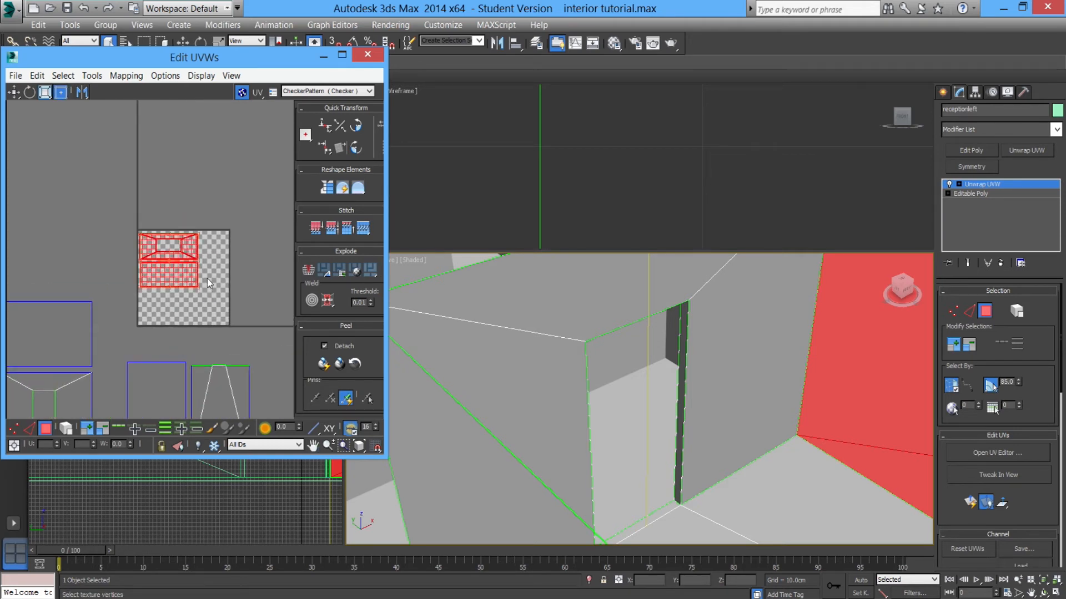
Turn off the checker background in the UV editor and reposition the wall islands at the tile's top left.
scroll(209, 272, up, 3)
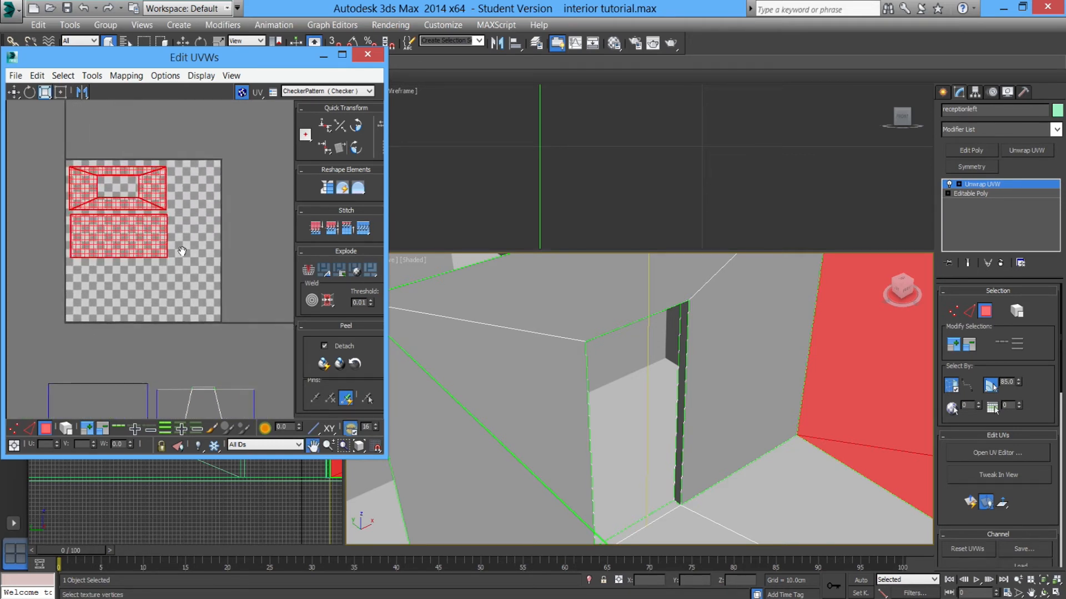
click(241, 93)
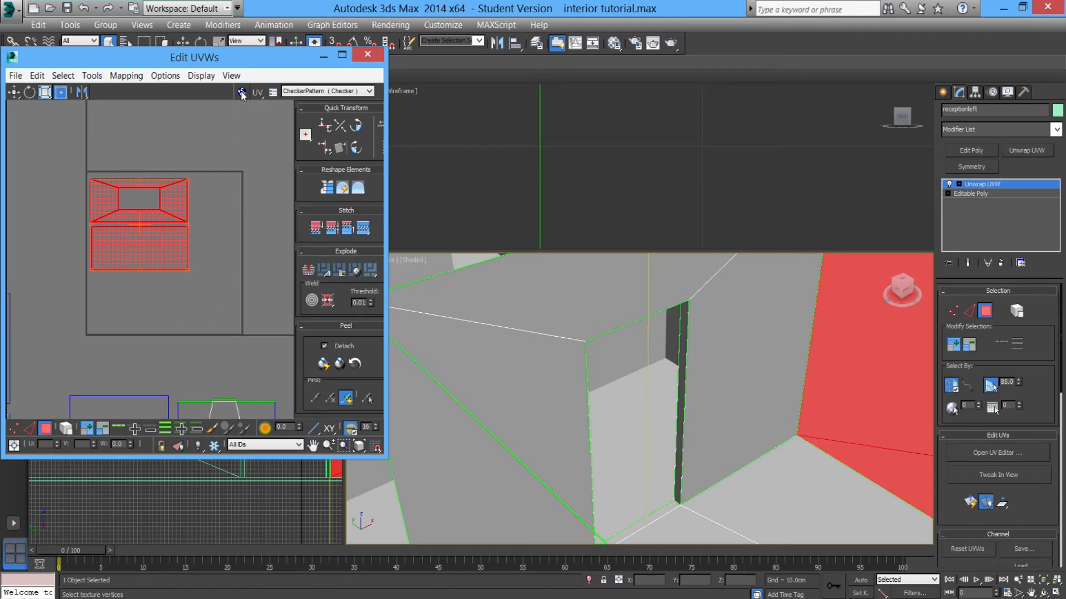
click(229, 189)
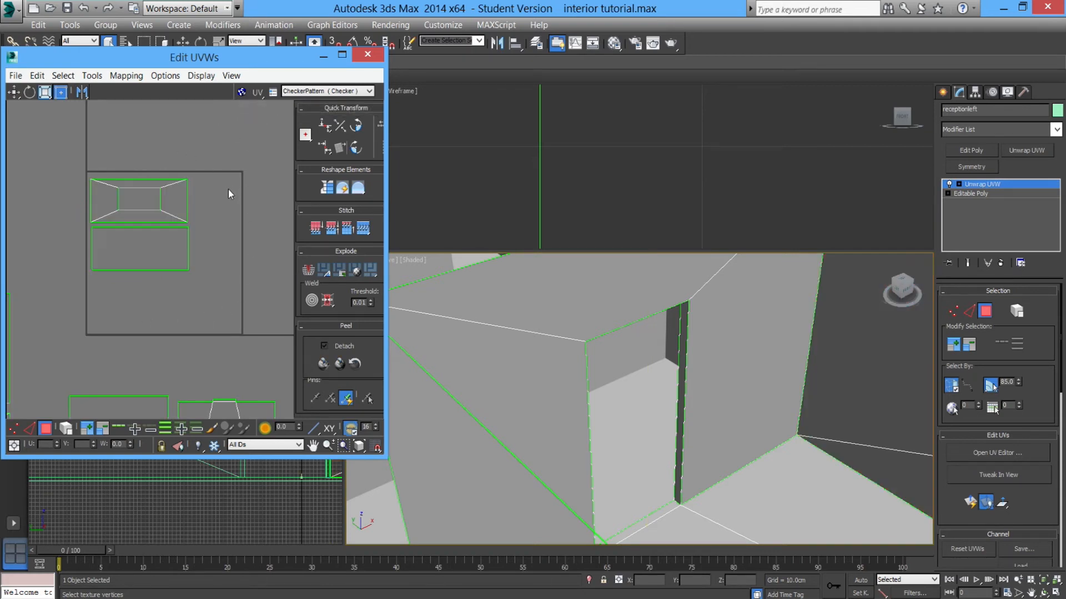
scroll(143, 226, down, 2)
scroll(189, 254, up, 1)
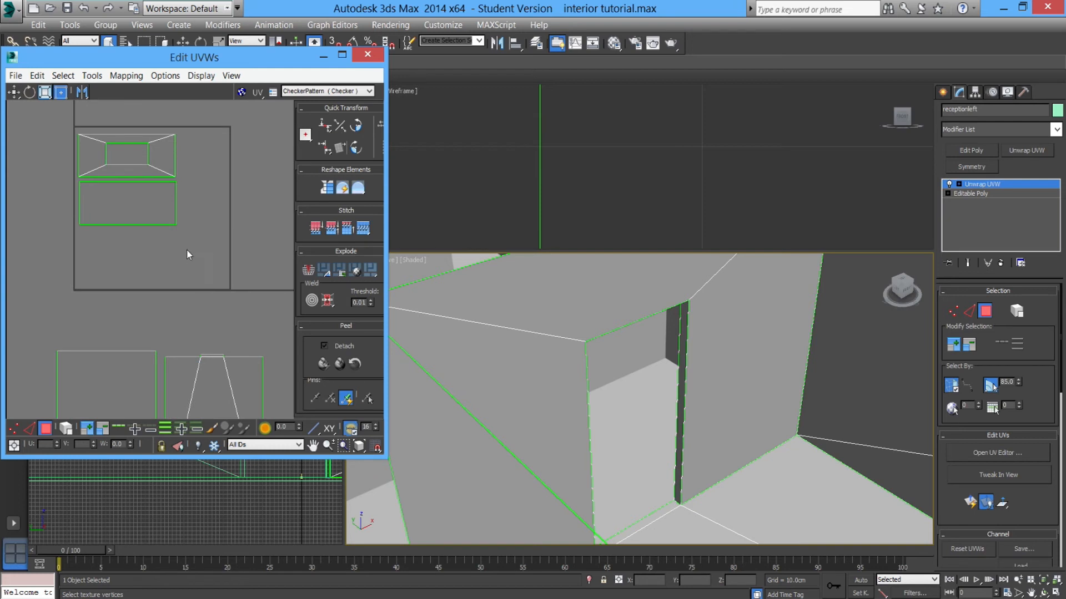
click(125, 210)
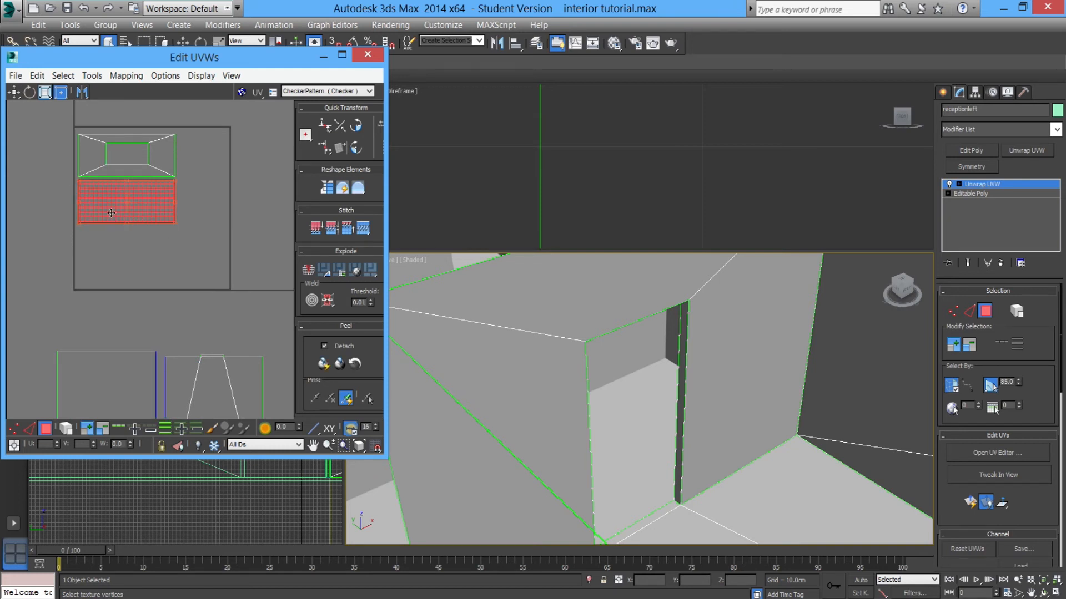
drag(73, 129, 74, 128)
drag(103, 168, 101, 166)
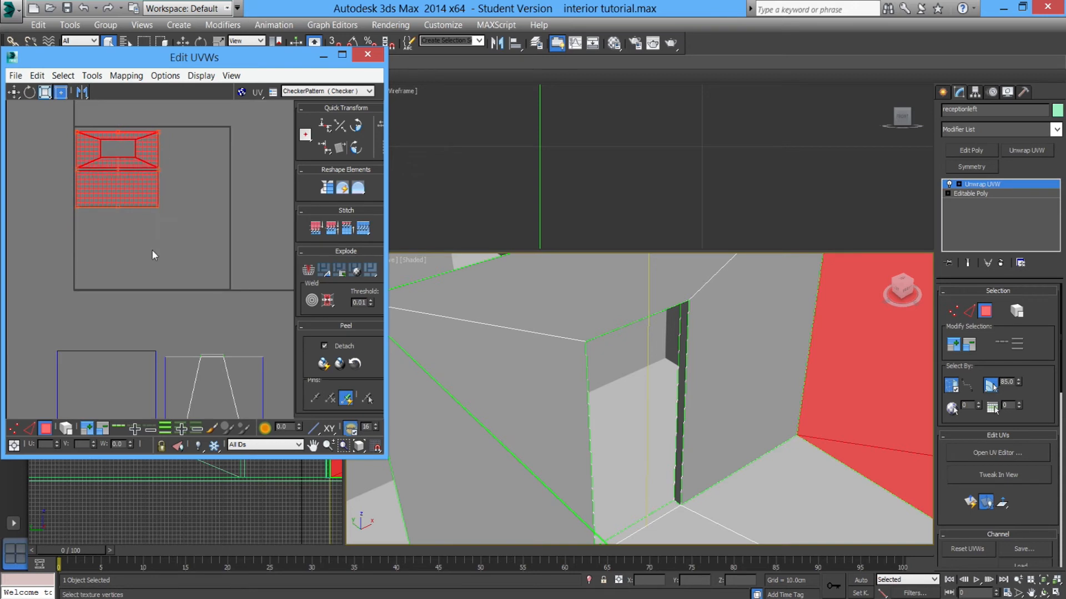
Select the remaining wall islands, then scale and position them beside the others inside the tile.
click(151, 267)
scroll(149, 278, down, 2)
scroll(149, 280, down, 3)
drag(58, 247, 252, 277)
scroll(250, 271, up, 2)
middle_drag(249, 269, 233, 299)
drag(238, 309, 166, 264)
scroll(167, 265, up, 2)
scroll(167, 265, up, 2)
drag(157, 266, 151, 259)
drag(229, 332, 205, 304)
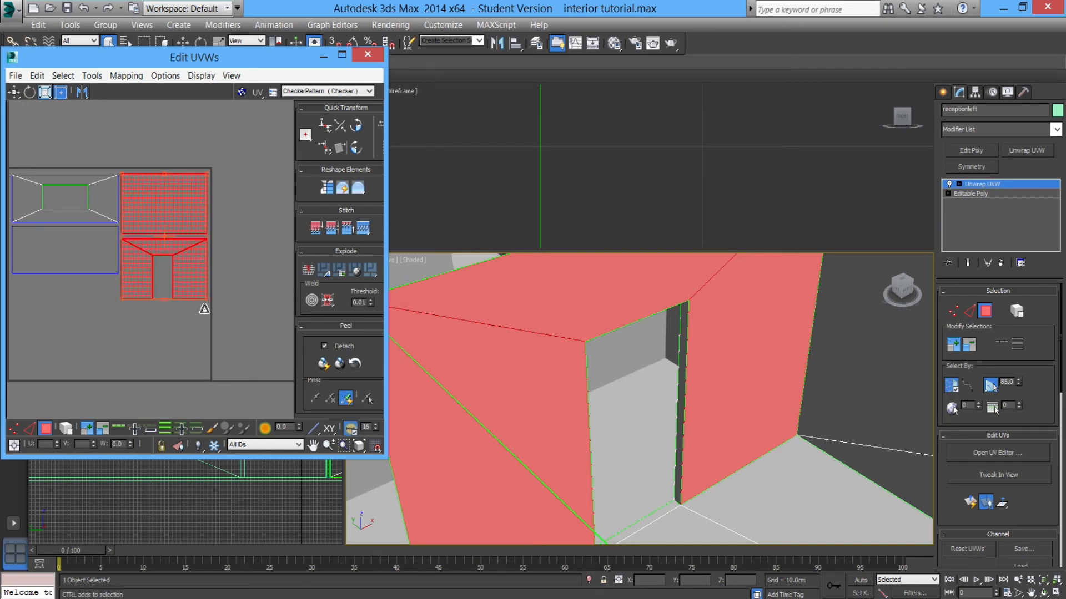
Select the two floor islands and rotate them 90 degrees.
click(151, 338)
scroll(149, 349, down, 2)
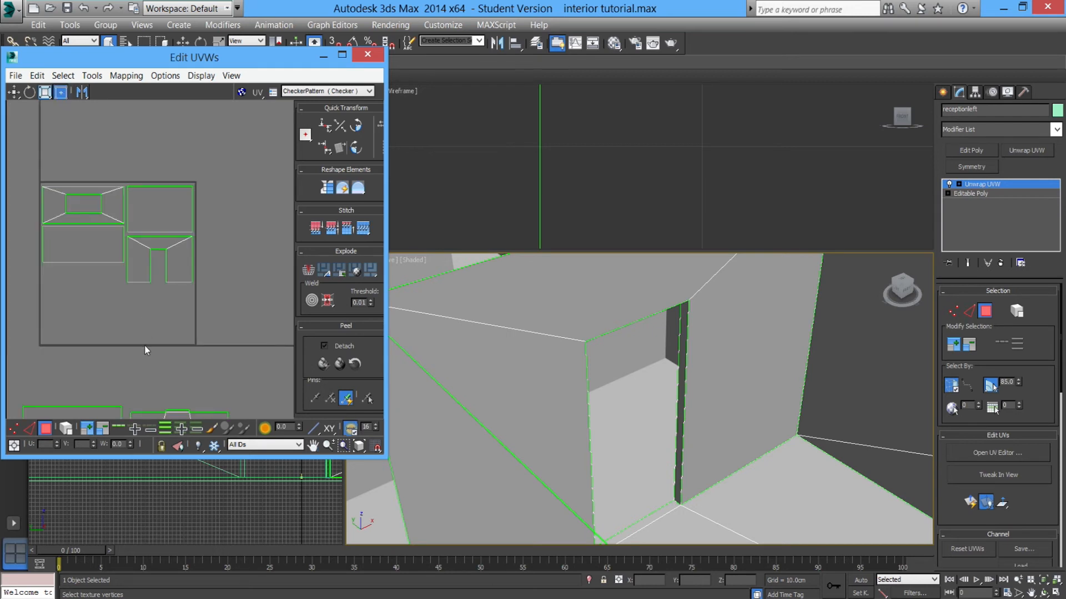
scroll(148, 346, down, 2)
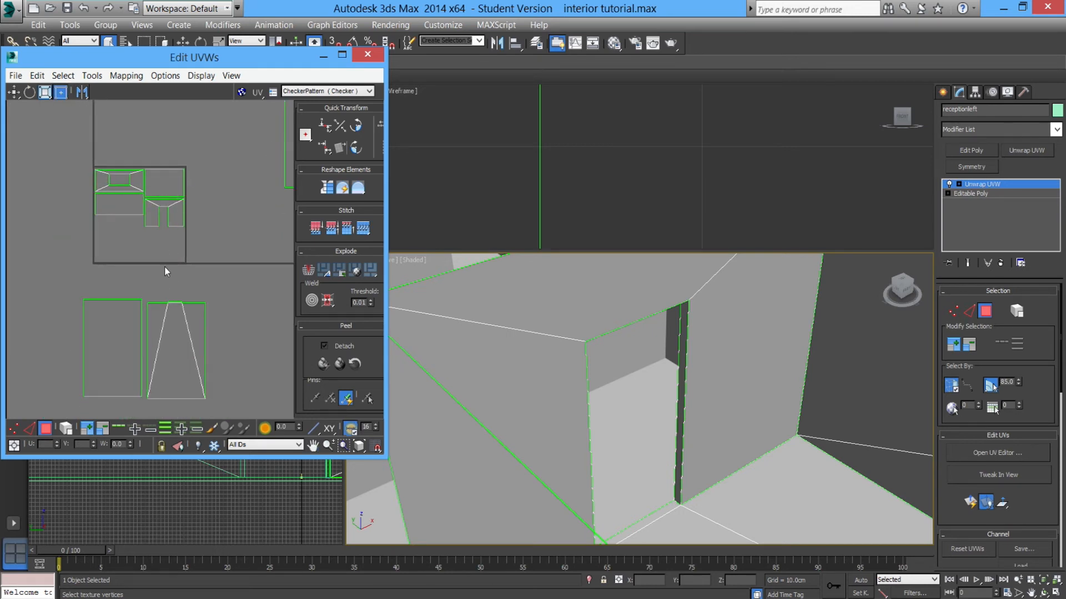
drag(77, 283, 228, 414)
middle_drag(200, 399, 197, 382)
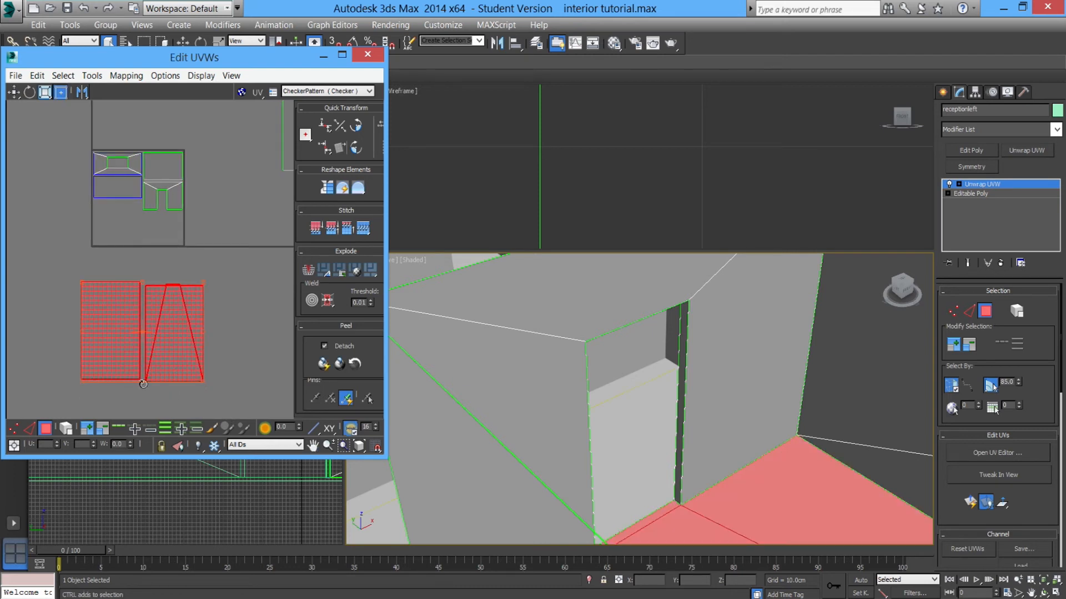
drag(143, 384, 115, 361)
click(220, 404)
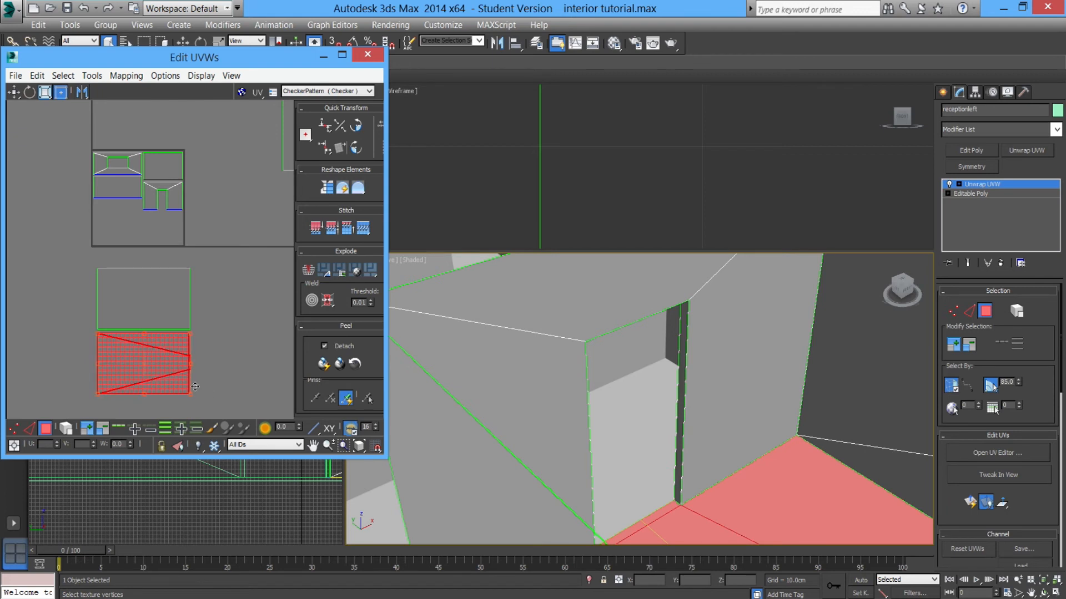
Select the plain floor island and move it into the tile's lower area.
ctrl+drag(78, 268, 142, 318)
scroll(128, 338, up, 3)
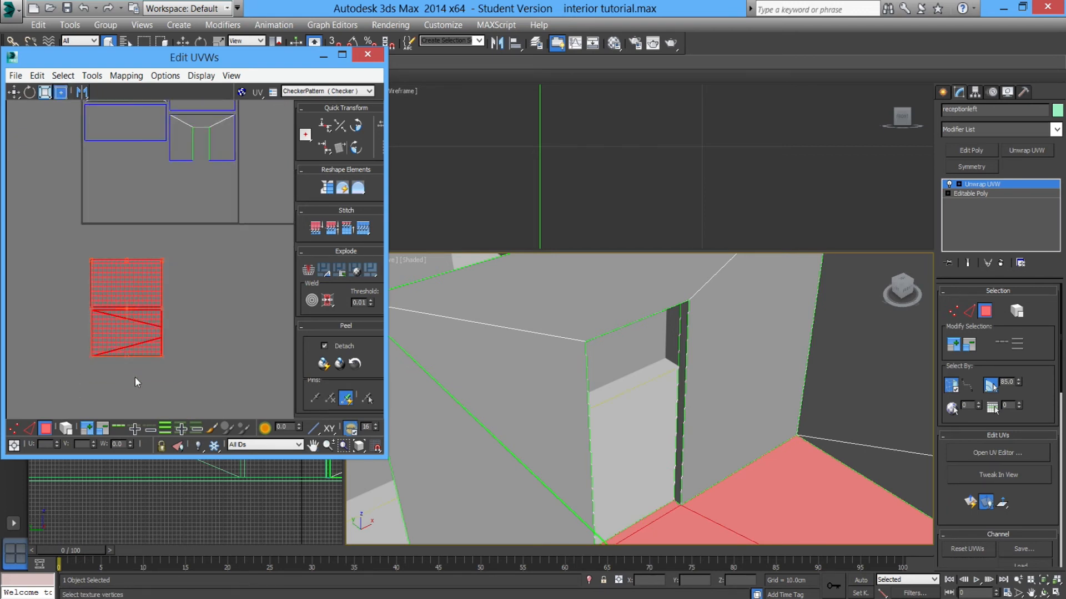
click(66, 243)
click(158, 292)
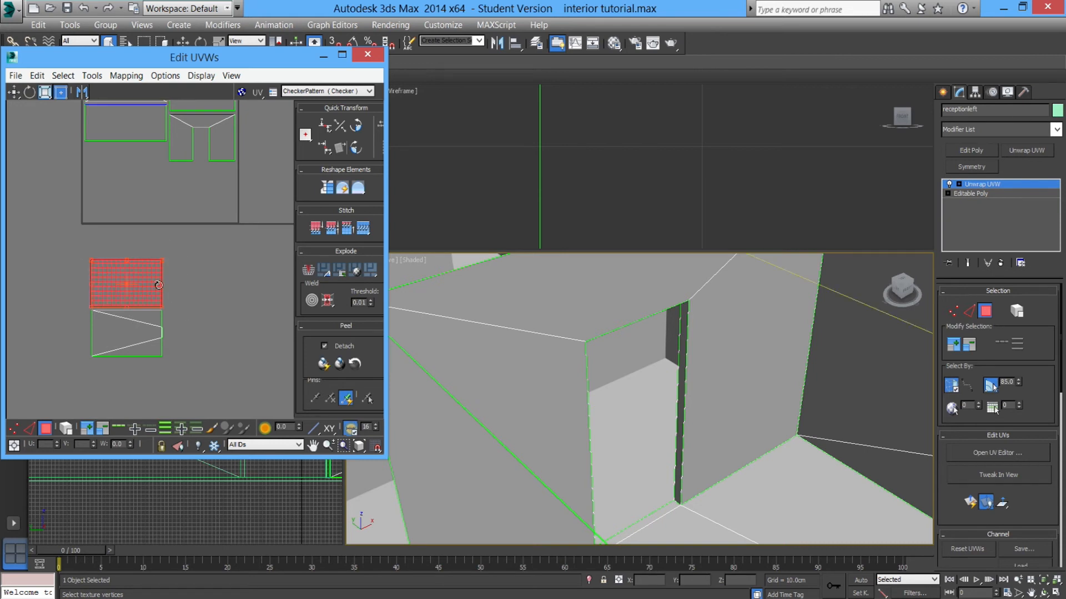
drag(154, 298, 148, 186)
scroll(660, 405, up, 5)
click(640, 363)
alt+middle_drag(640, 364, 550, 369)
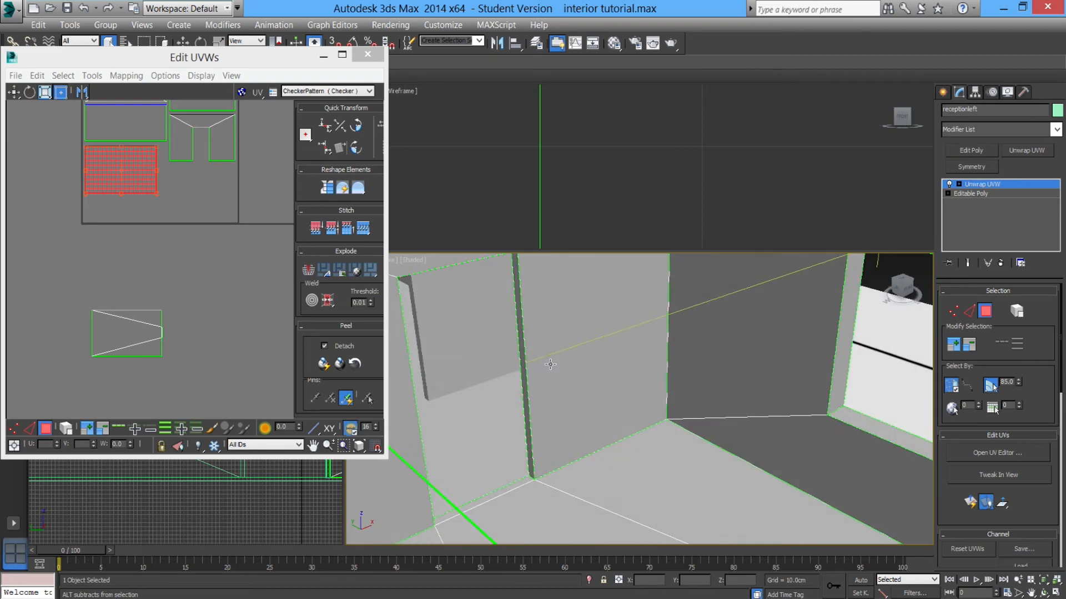
drag(143, 190, 214, 212)
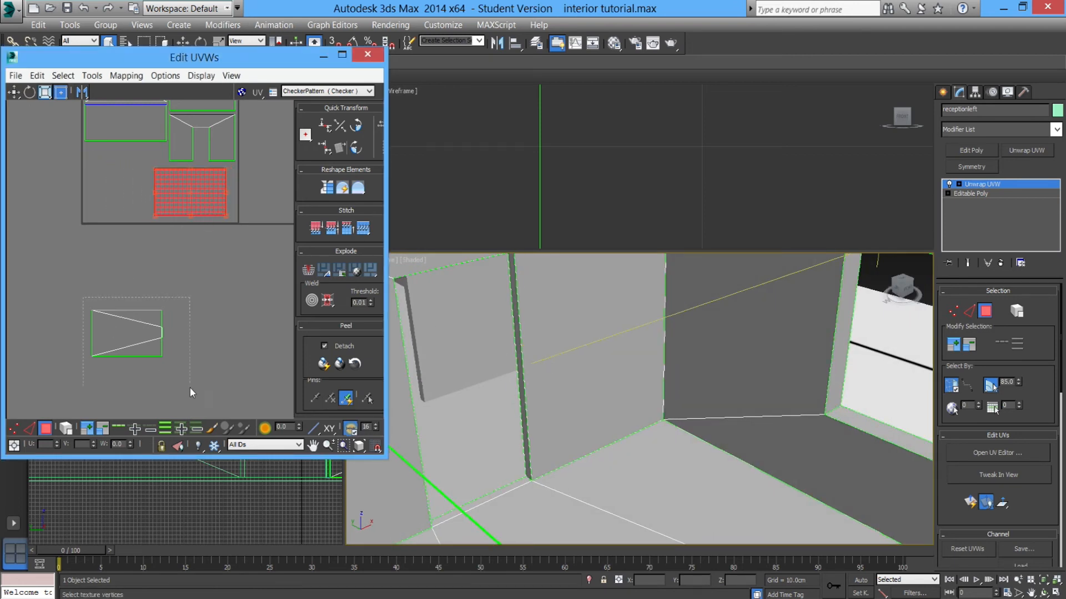
drag(189, 387, 189, 387)
Rotate and scale the plain floor island and place it at the tile's lower left.
drag(135, 352, 129, 212)
middle_drag(126, 239, 172, 308)
scroll(172, 308, up, 2)
drag(182, 269, 134, 379)
middle_drag(288, 309, 215, 334)
scroll(215, 334, up, 1)
click(135, 227)
middle_drag(175, 303, 192, 327)
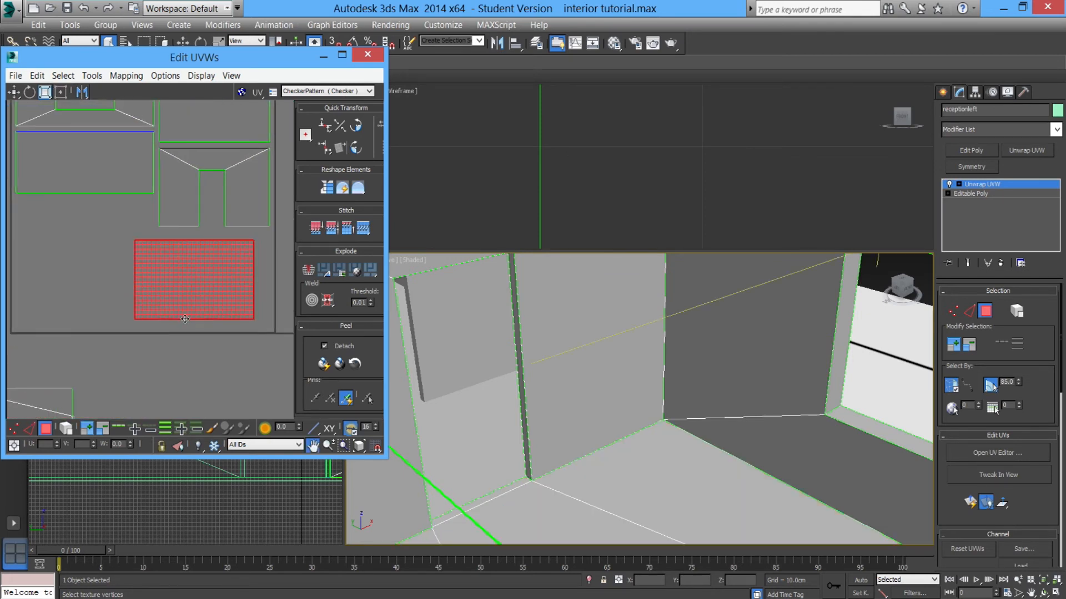
drag(202, 287, 215, 283)
drag(212, 319, 71, 303)
scroll(124, 335, down, 2)
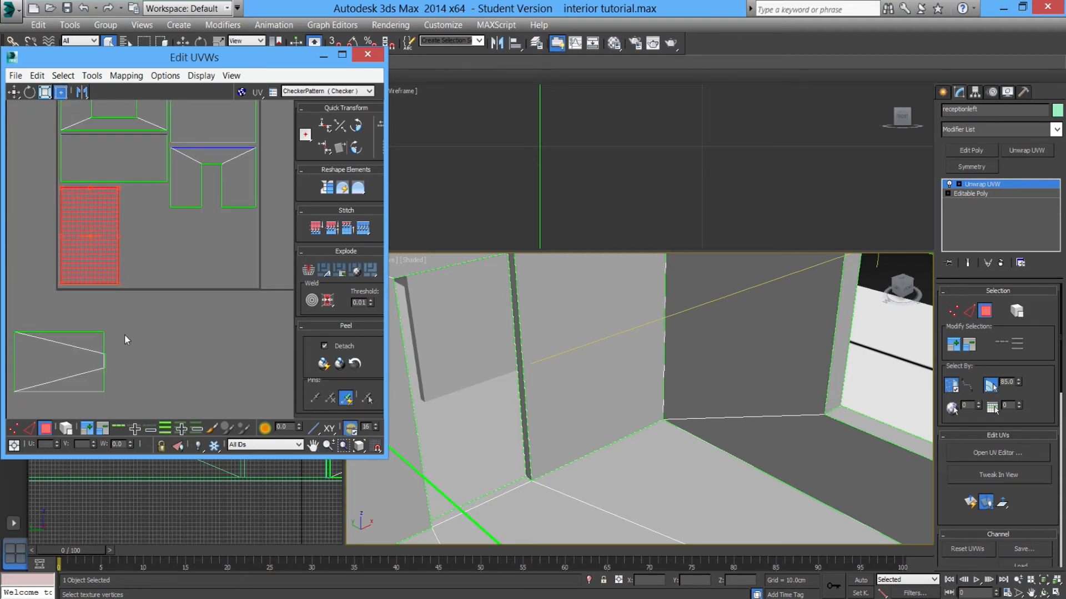
Select the triangulated floor island, move it into the tile beside the other, and scale it down.
click(28, 347)
drag(38, 366, 147, 245)
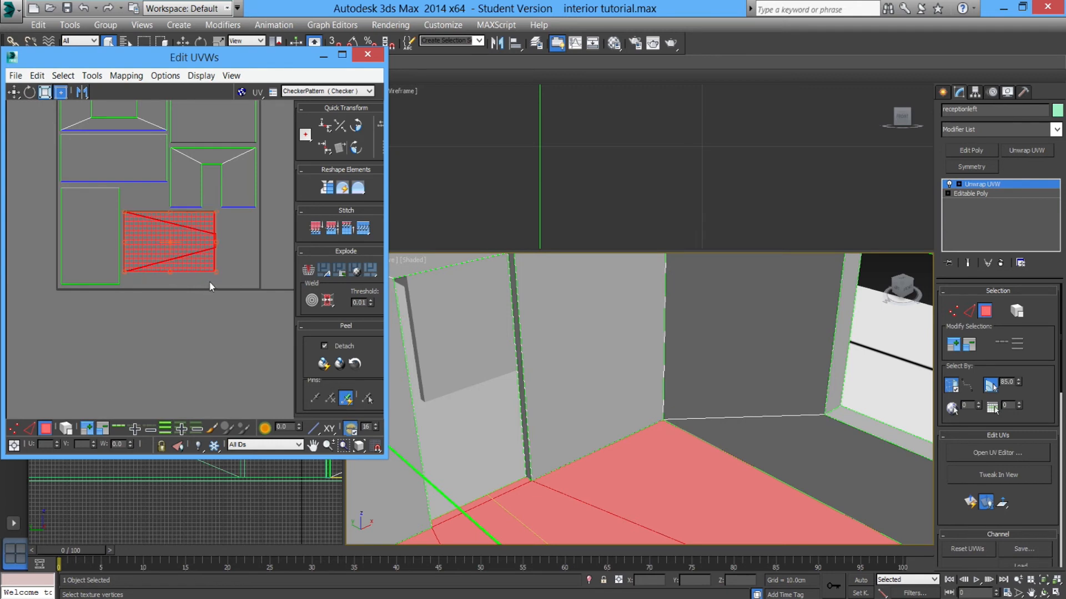
drag(215, 272, 185, 287)
middle_drag(420, 402, 344, 299)
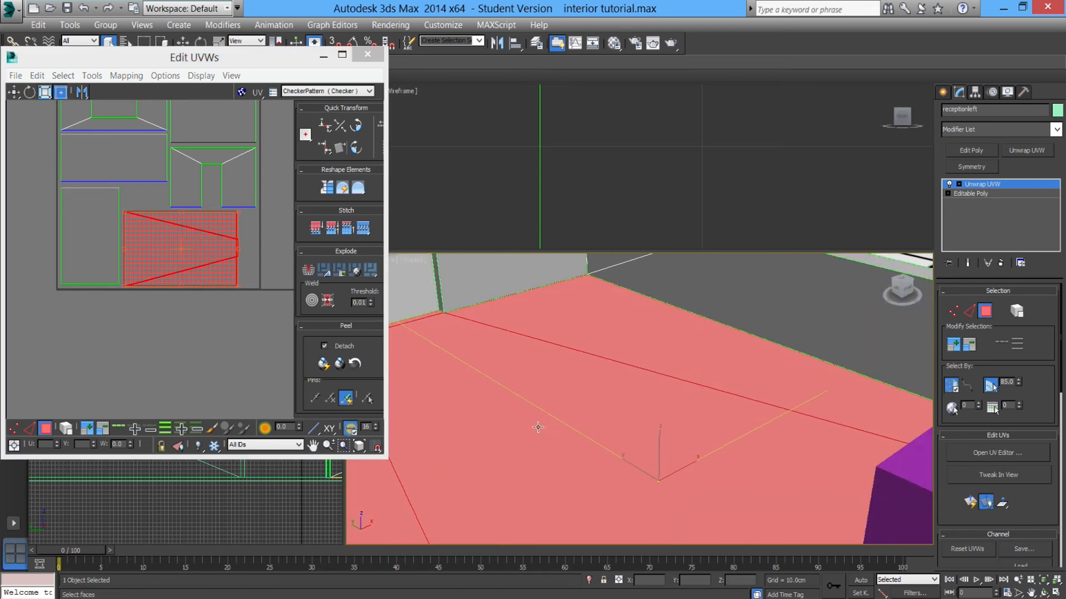
scroll(500, 411, down, 4)
alt+middle_drag(531, 420, 514, 439)
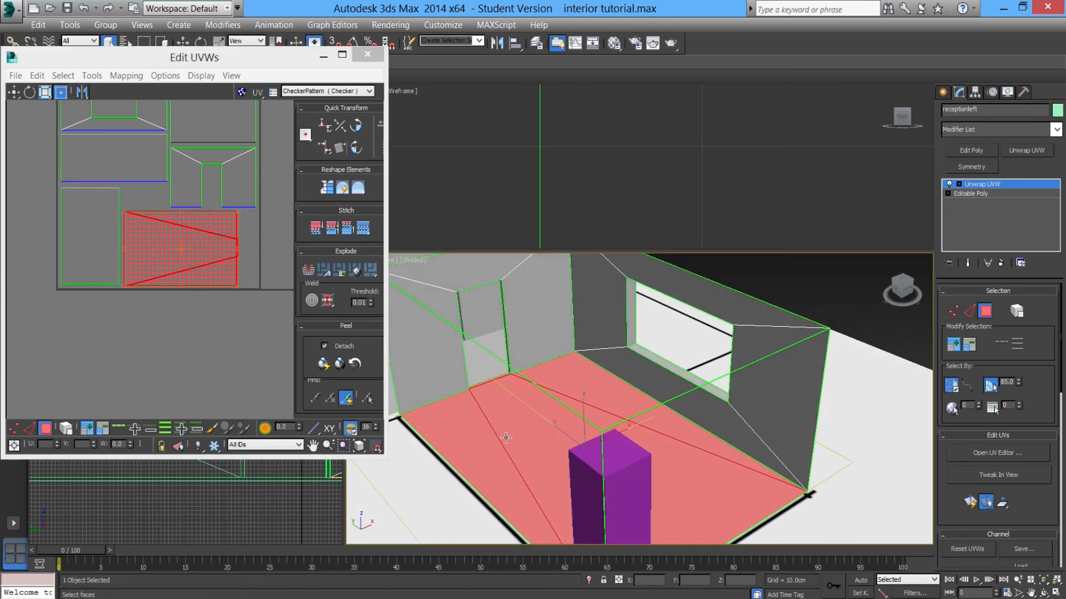
Display the Checker pattern on the model and stretch the triangulated floor island to fill the tile's lower right.
click(306, 92)
click(304, 102)
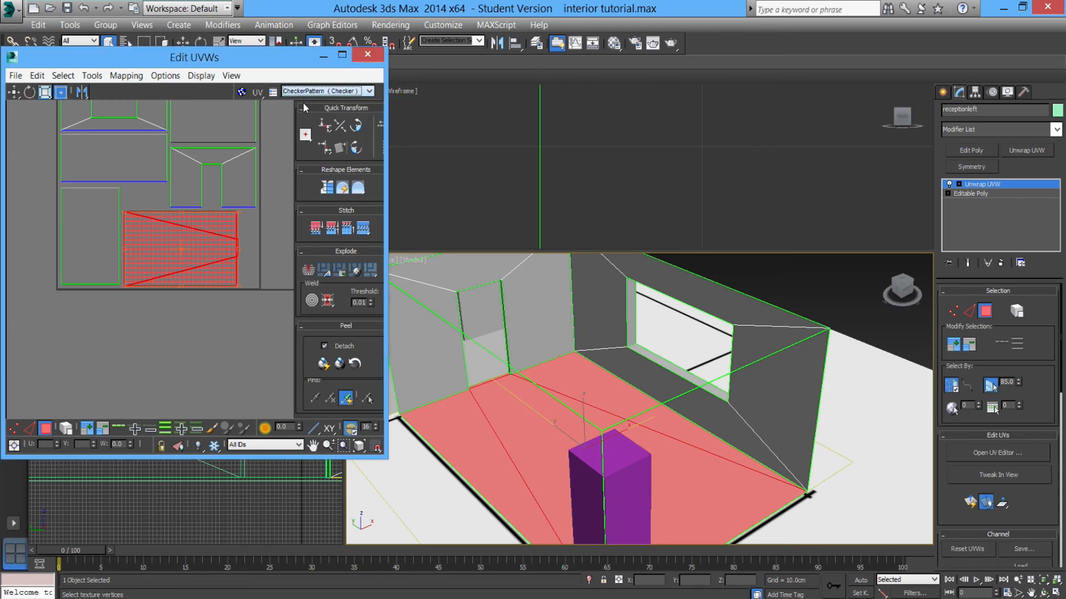
mouse_move(547, 389)
alt+middle_down()
mouse_move(518, 381)
mouse_move(550, 389)
mouse_move(578, 376)
mouse_move(542, 395)
alt+middle_up()
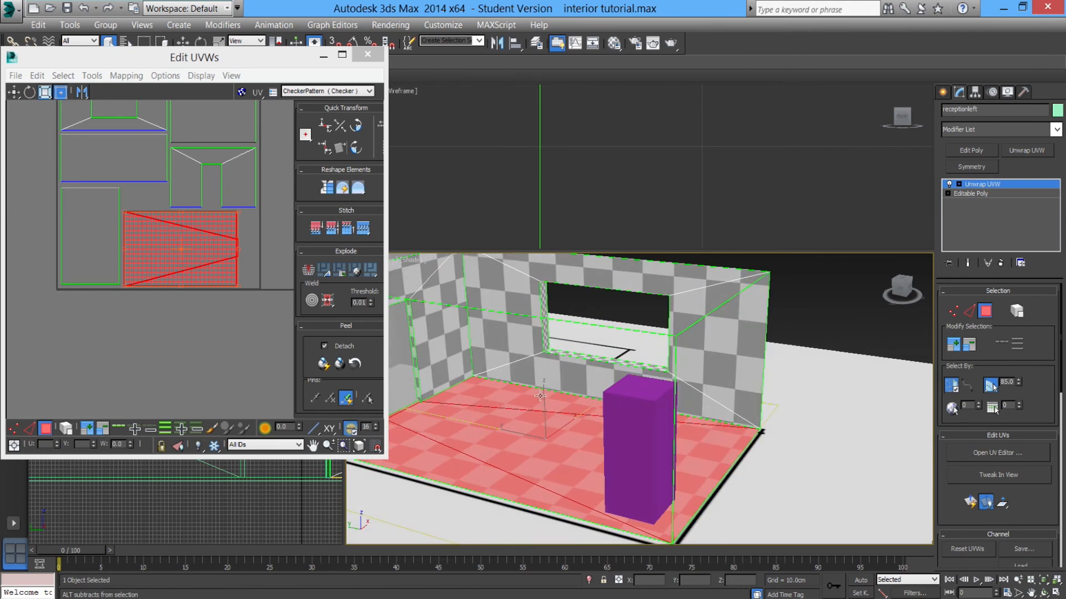
drag(240, 288, 262, 282)
alt+middle_drag(518, 362, 531, 396)
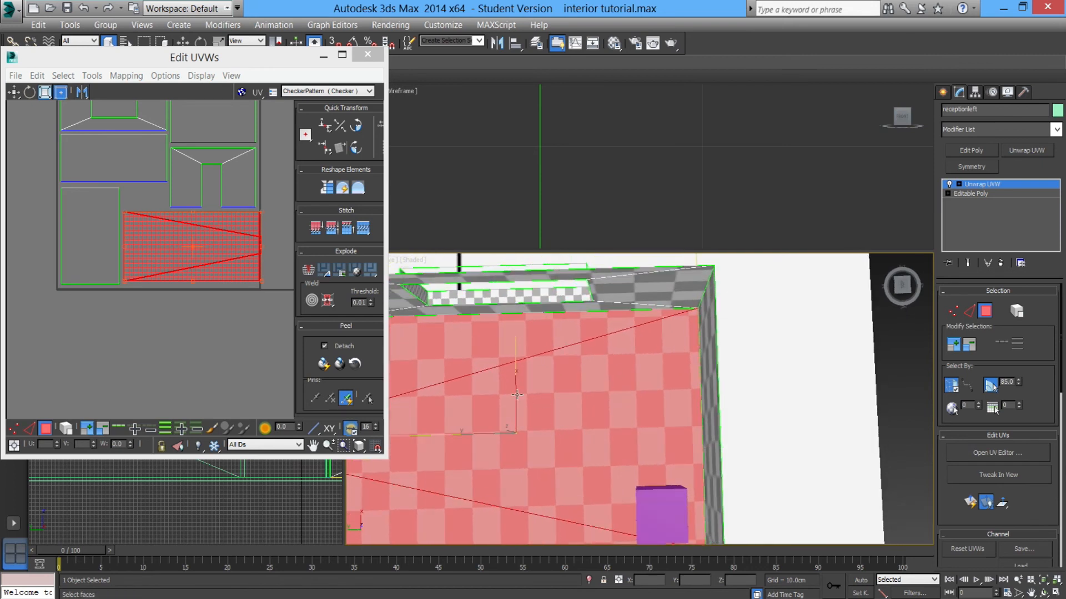
drag(260, 281, 236, 264)
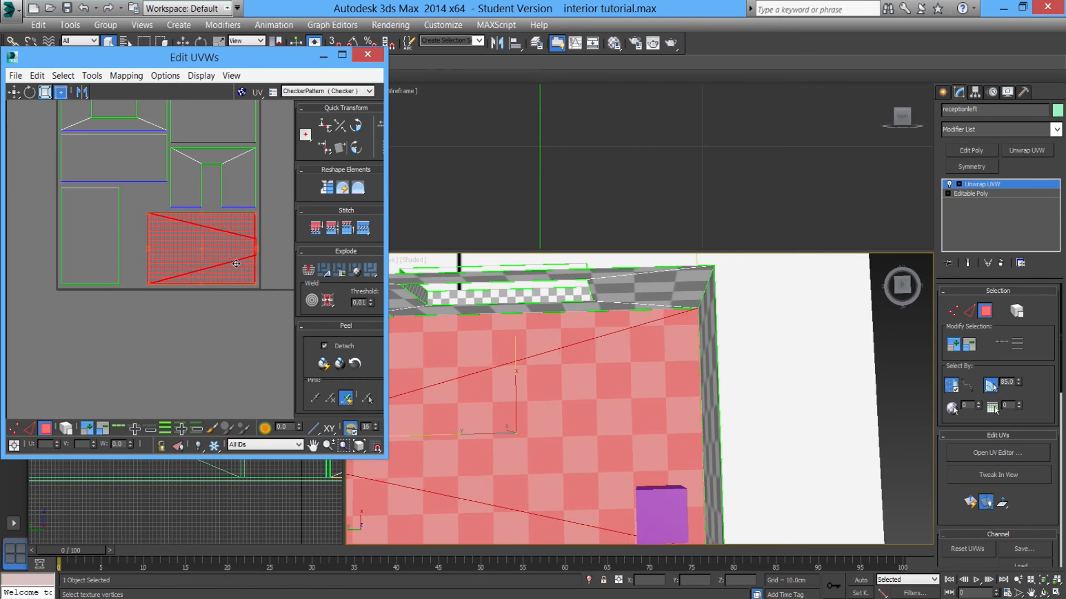
middle_drag(245, 317, 225, 296)
Select the window jamb strips and scale them down.
scroll(240, 248, down, 2)
scroll(241, 248, down, 1)
middle_drag(289, 177, 231, 224)
middle_drag(236, 149, 215, 191)
scroll(214, 188, down, 1)
drag(201, 169, 272, 293)
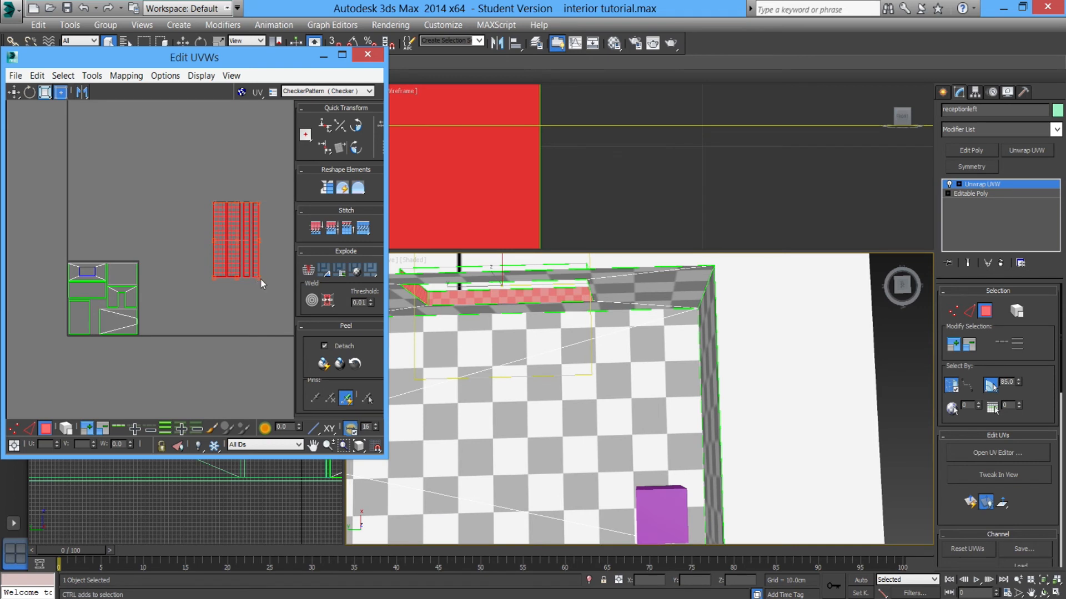
ctrl+drag(237, 237, 230, 227)
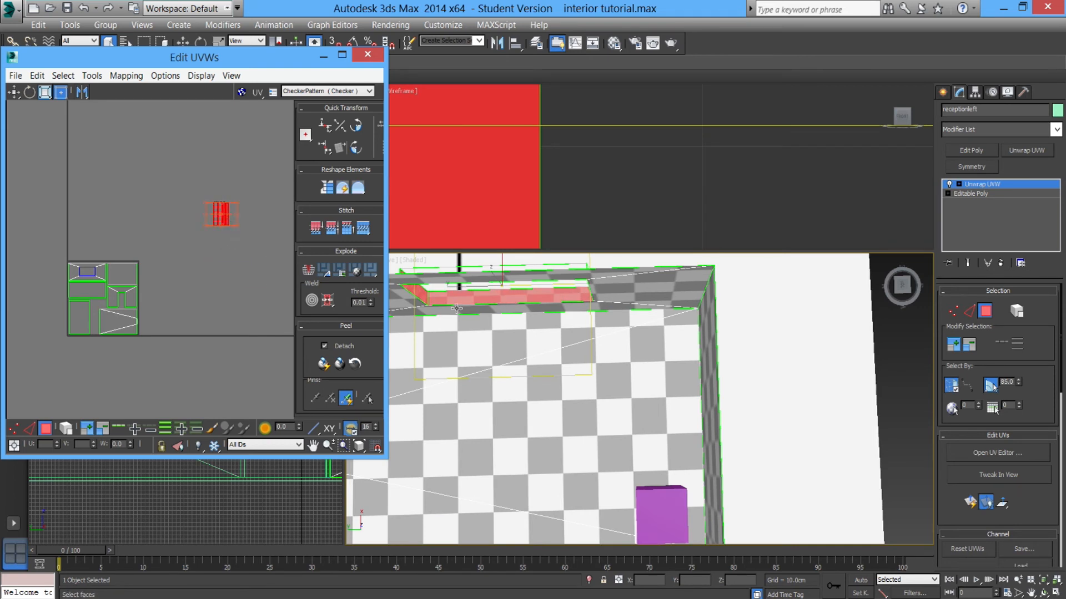
middle_drag(457, 304, 489, 323)
click(234, 221)
drag(219, 220, 93, 300)
Move the window jamb strips off the tile, just below it.
scroll(90, 313, up, 6)
alt+middle_drag(611, 397, 530, 386)
scroll(595, 354, up, 5)
scroll(590, 361, down, 5)
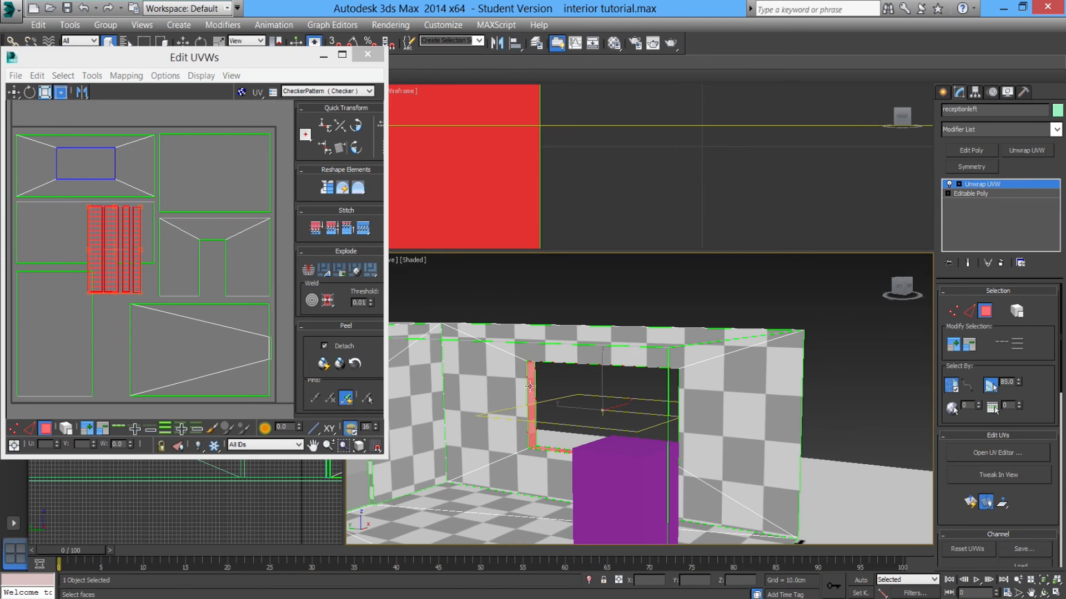
alt+middle_drag(537, 446, 679, 408)
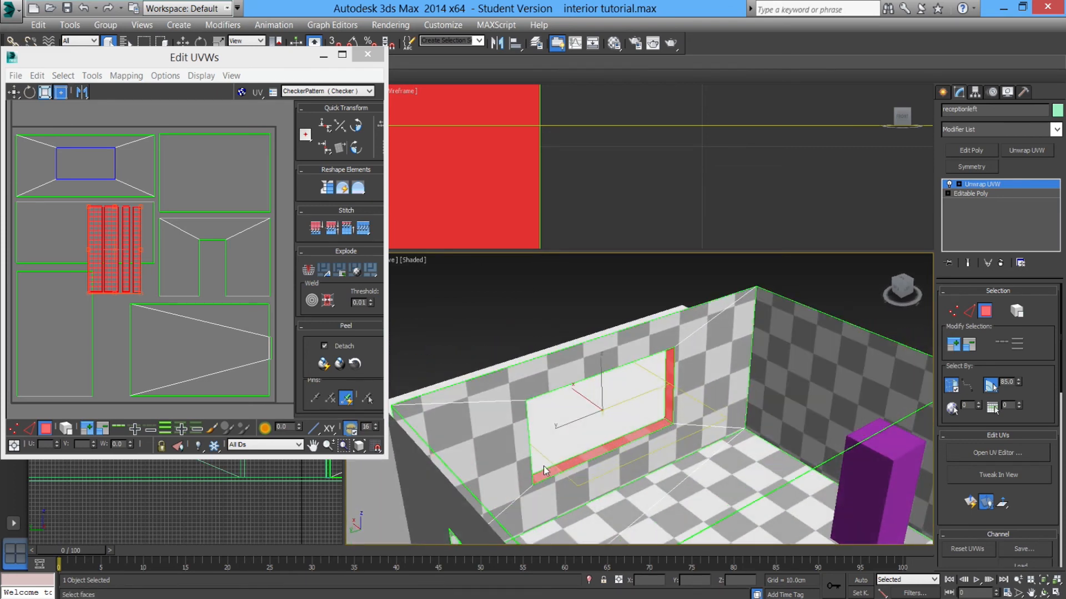
drag(97, 280, 104, 351)
scroll(140, 312, down, 2)
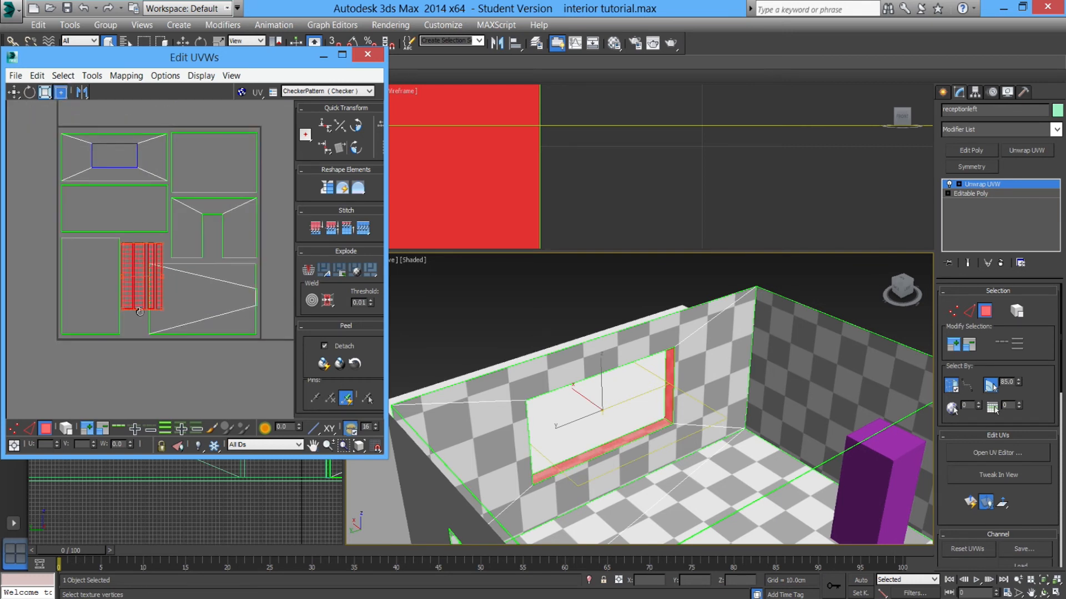
drag(135, 293, 126, 413)
middle_drag(126, 364, 125, 286)
drag(184, 373, 150, 319)
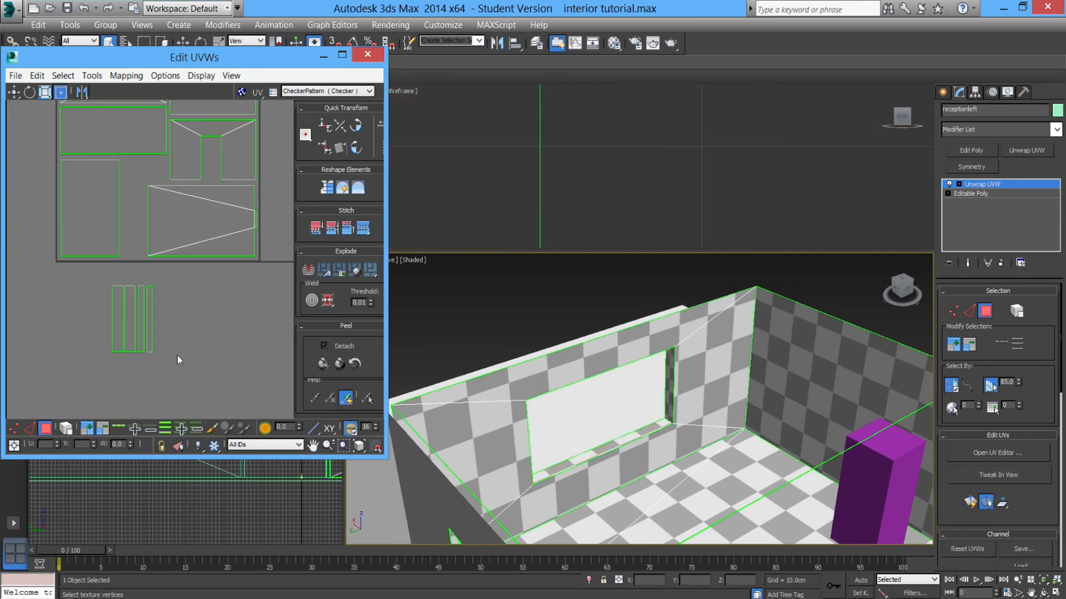
Select the window jamb strips and move them into the tile below the wall island.
drag(135, 359, 137, 361)
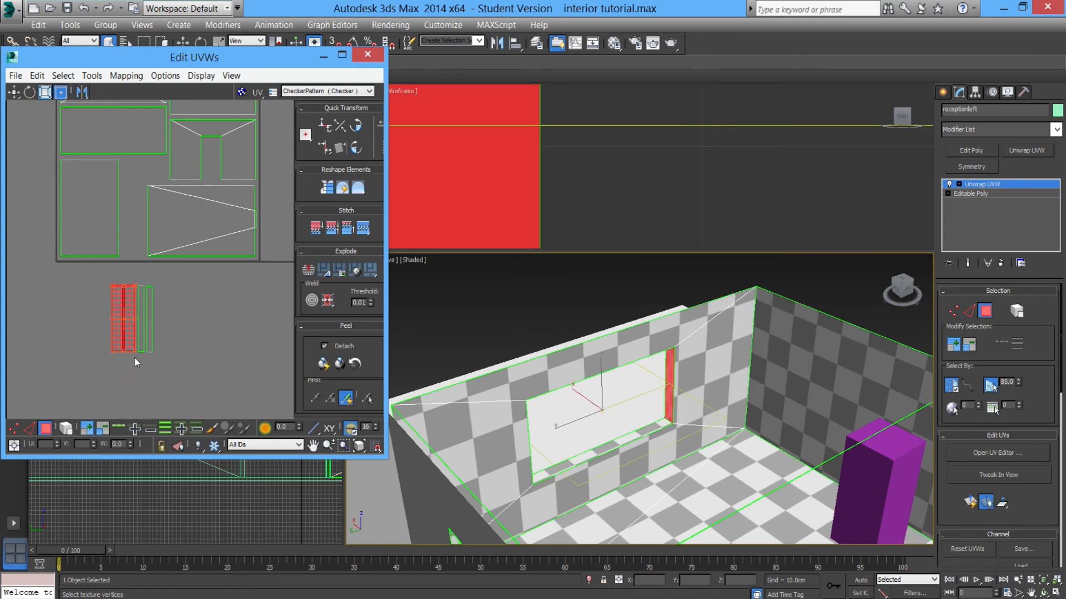
scroll(142, 347, up, 4)
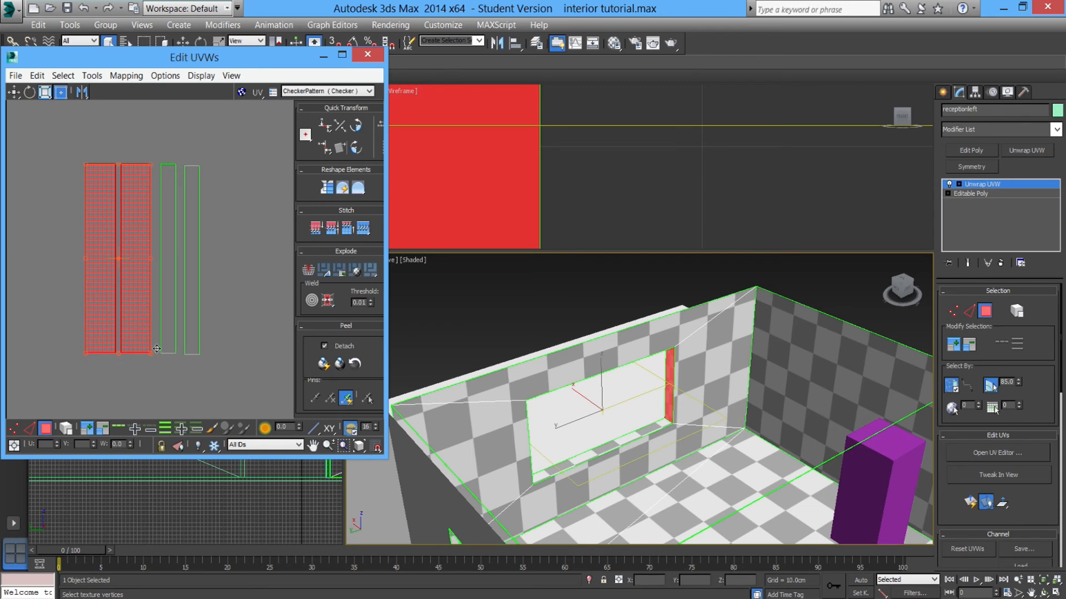
alt+middle_drag(567, 413, 560, 404)
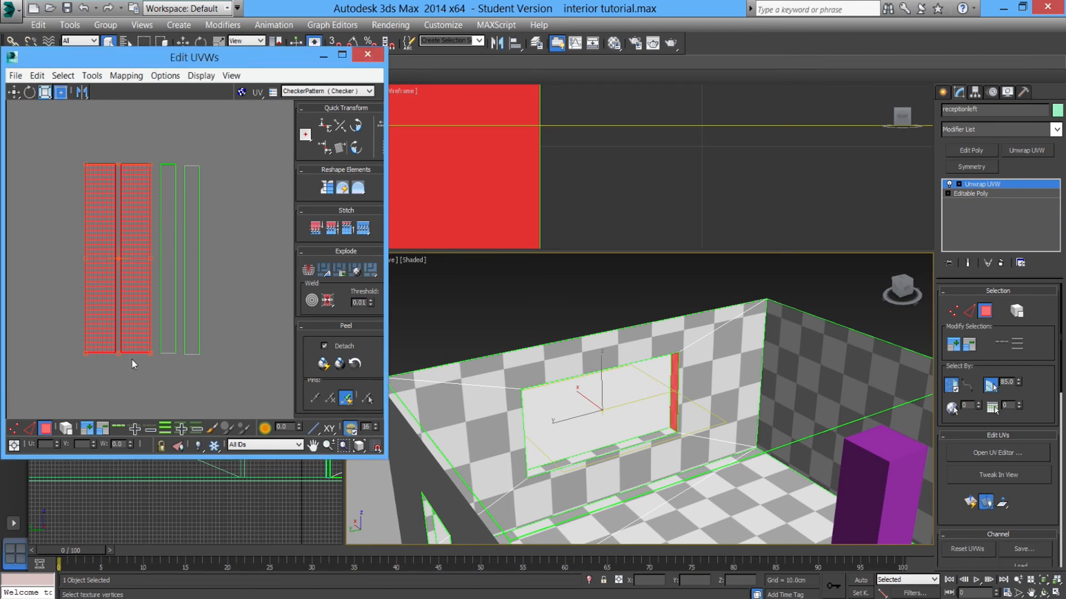
drag(87, 353, 134, 236)
scroll(211, 295, down, 5)
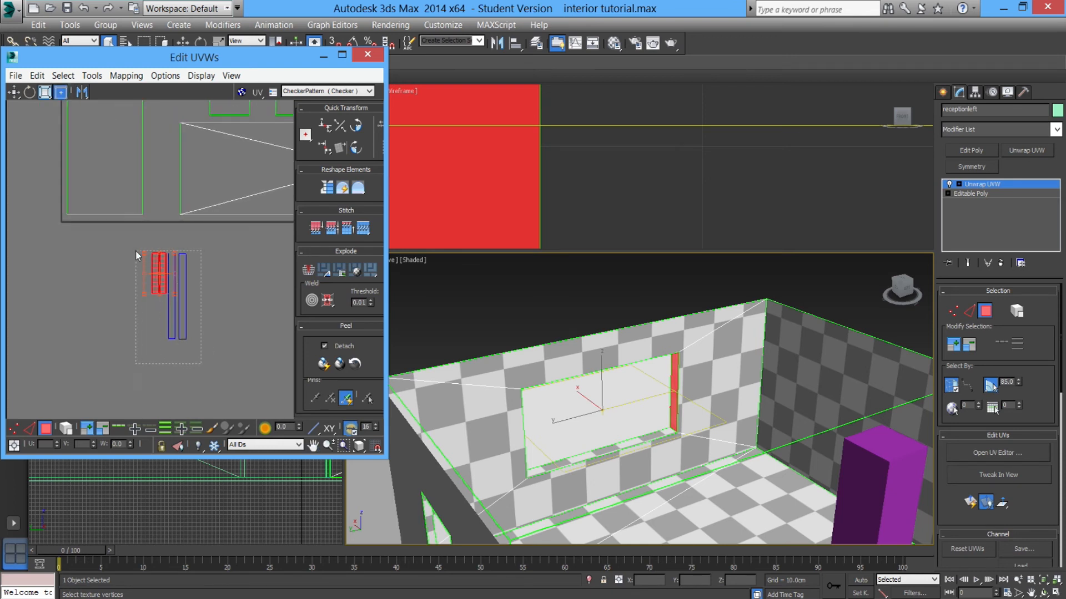
drag(136, 250, 134, 249)
drag(157, 285, 152, 237)
middle_drag(152, 236, 154, 333)
drag(158, 348, 157, 368)
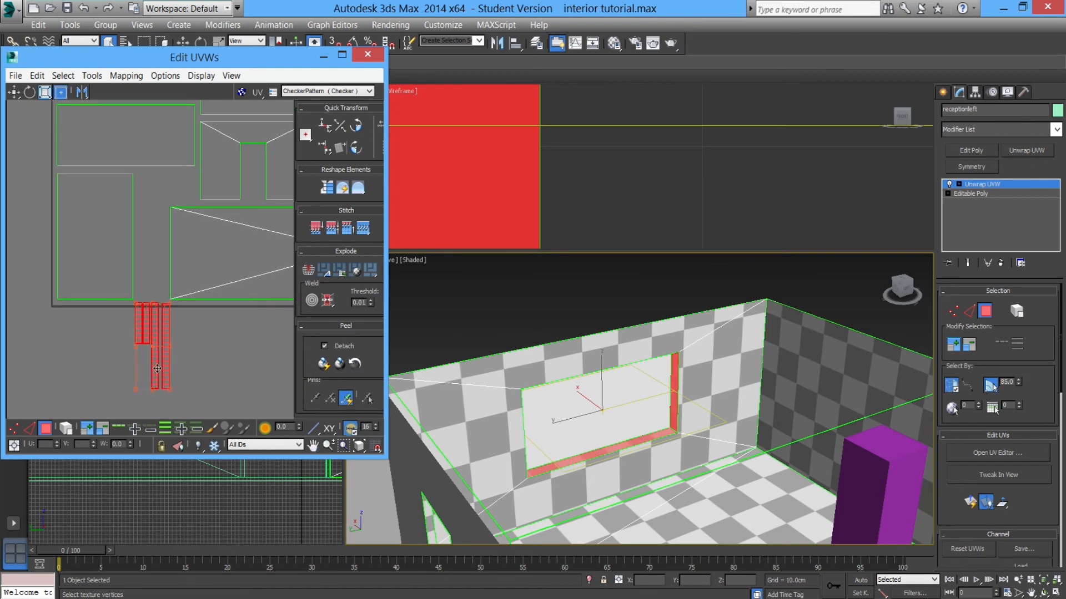
click(138, 367)
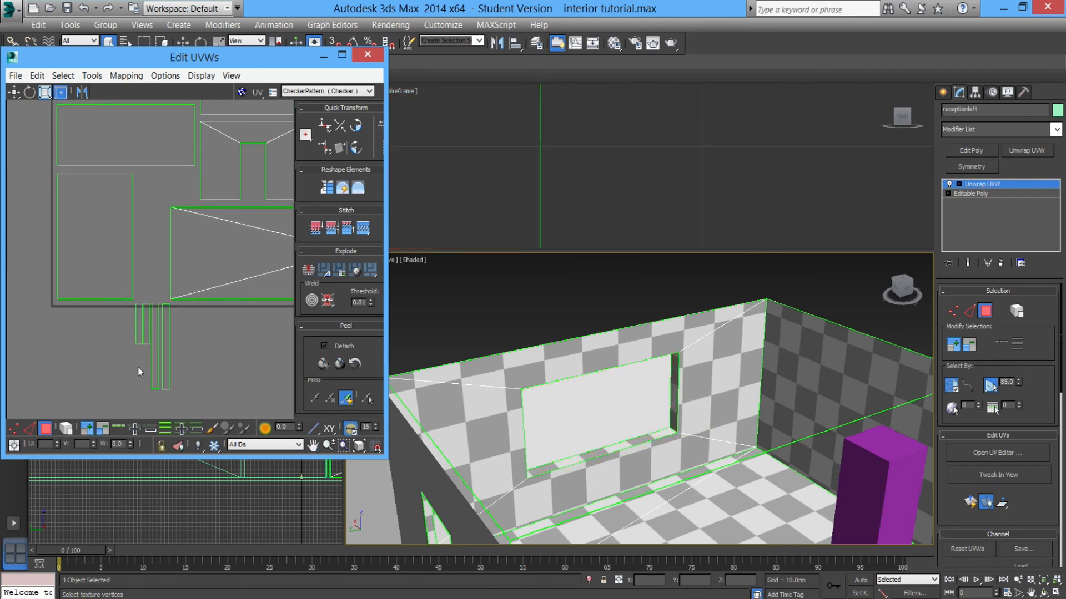
click(146, 331)
drag(145, 331, 153, 242)
middle_drag(152, 242, 155, 276)
Arrange the remaining jamb strips in the gap between the left wall island and the triangulated floor island.
scroll(156, 276, up, 2)
click(172, 297)
click(180, 214)
drag(180, 214, 171, 273)
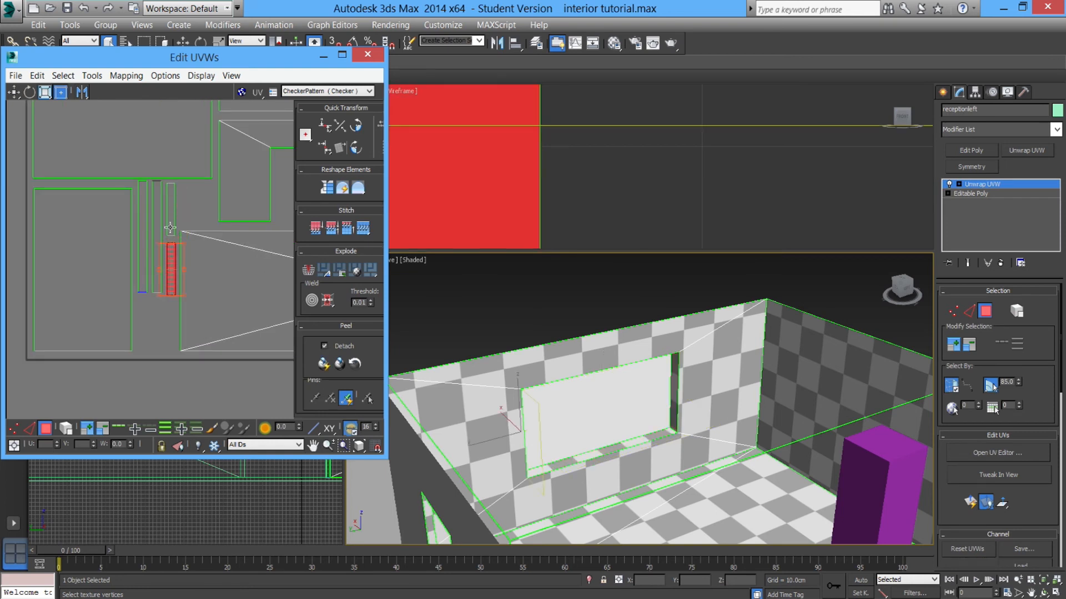
drag(170, 222, 170, 225)
drag(170, 266, 140, 242)
scroll(167, 264, up, 1)
drag(175, 335, 159, 378)
click(206, 253)
scroll(155, 297, down, 5)
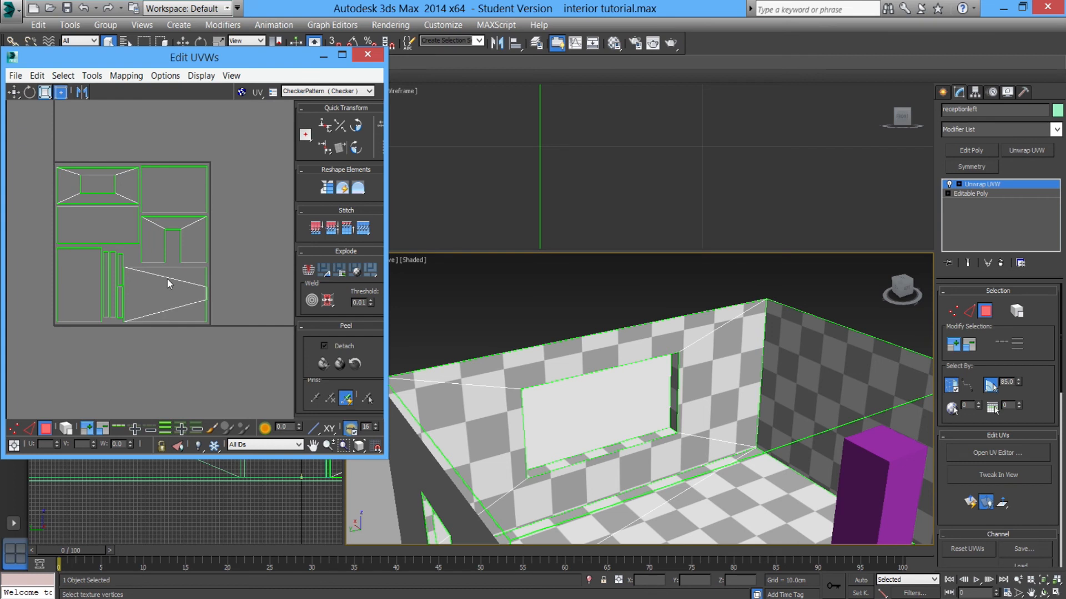
scroll(180, 222, up, 3)
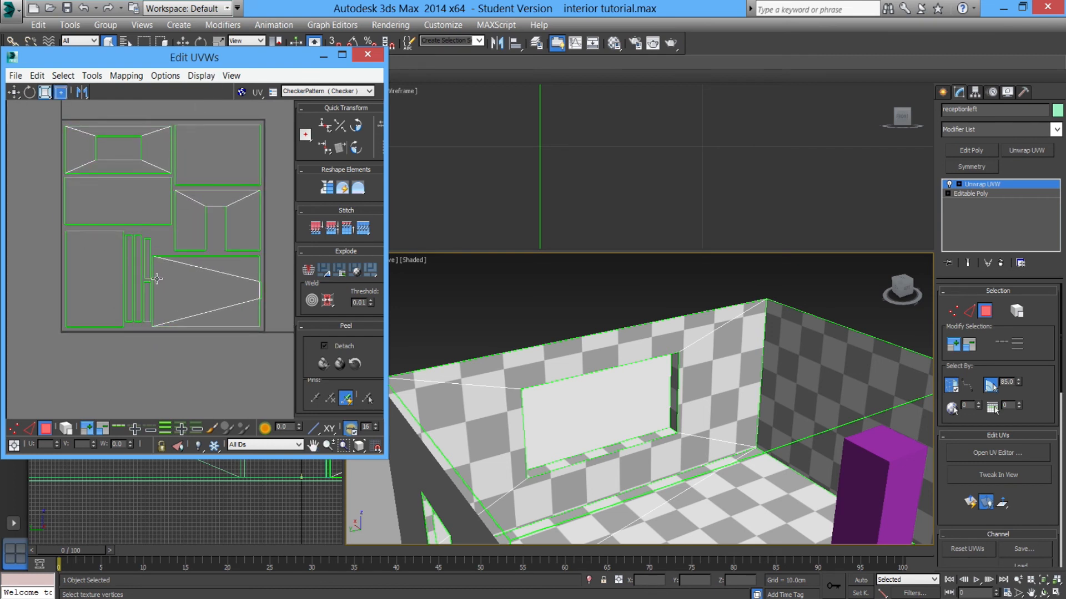
alt+middle_drag(633, 442, 567, 425)
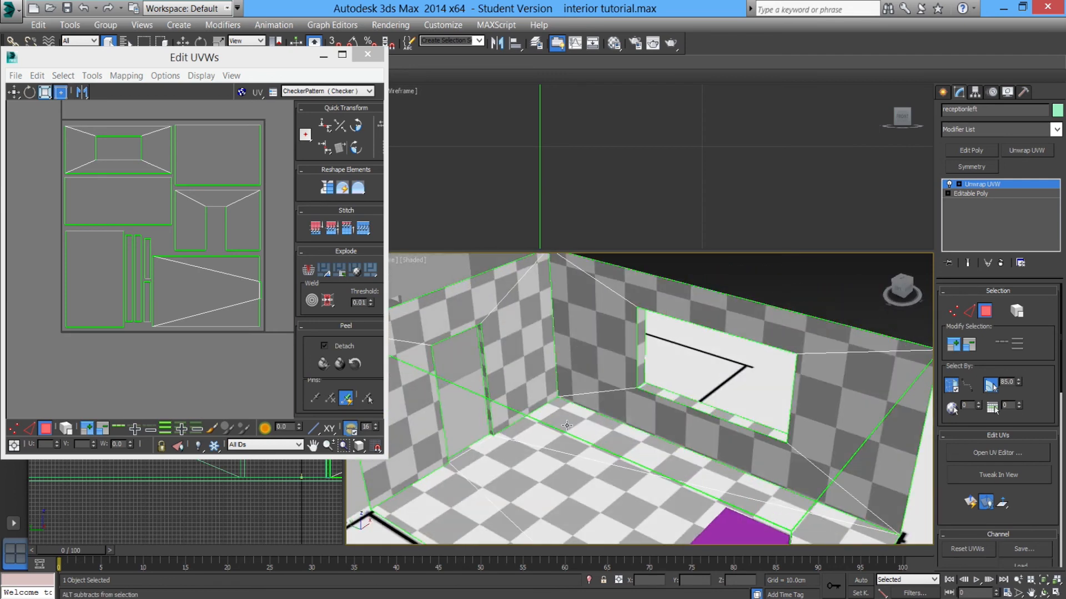
click(94, 77)
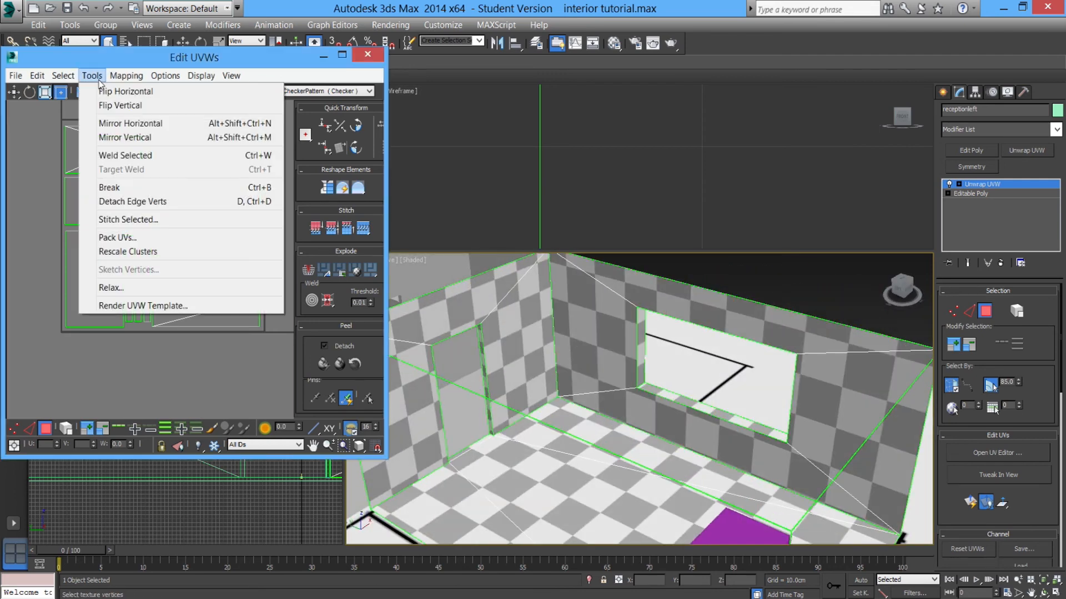
click(67, 9)
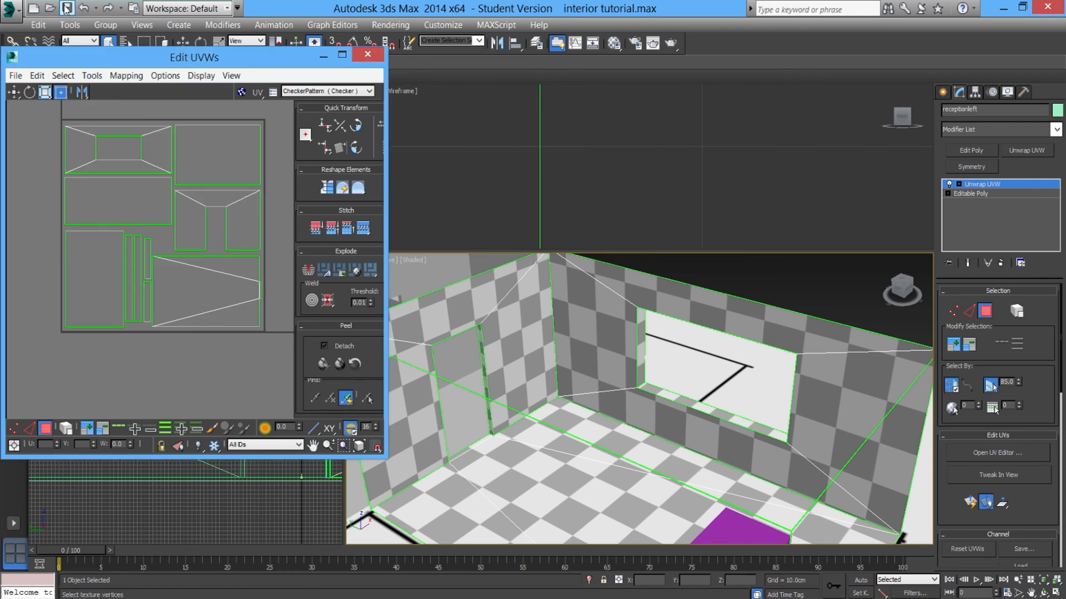
click(92, 76)
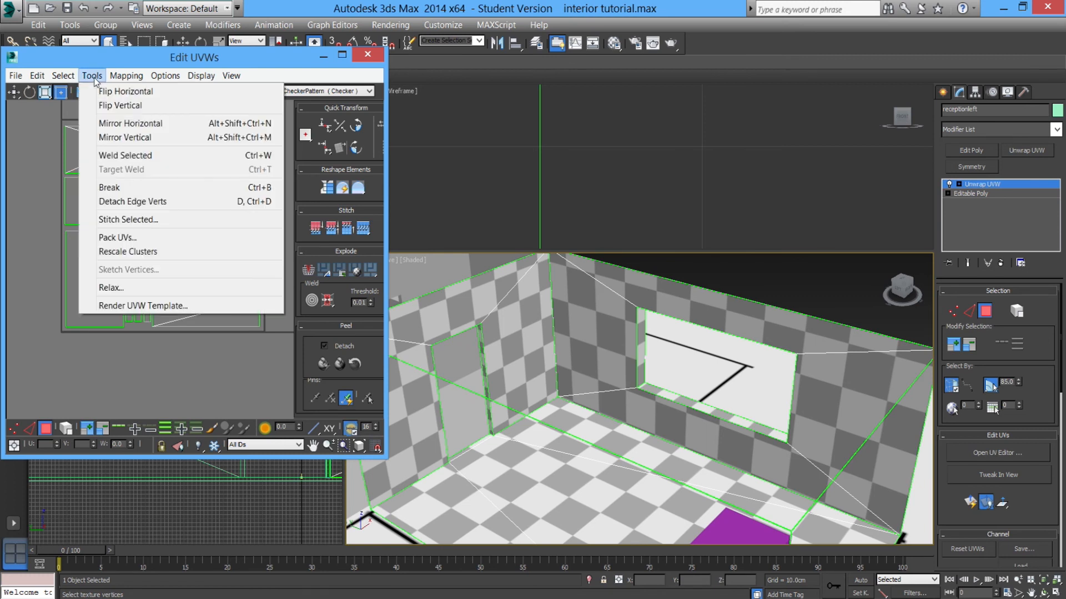
click(123, 289)
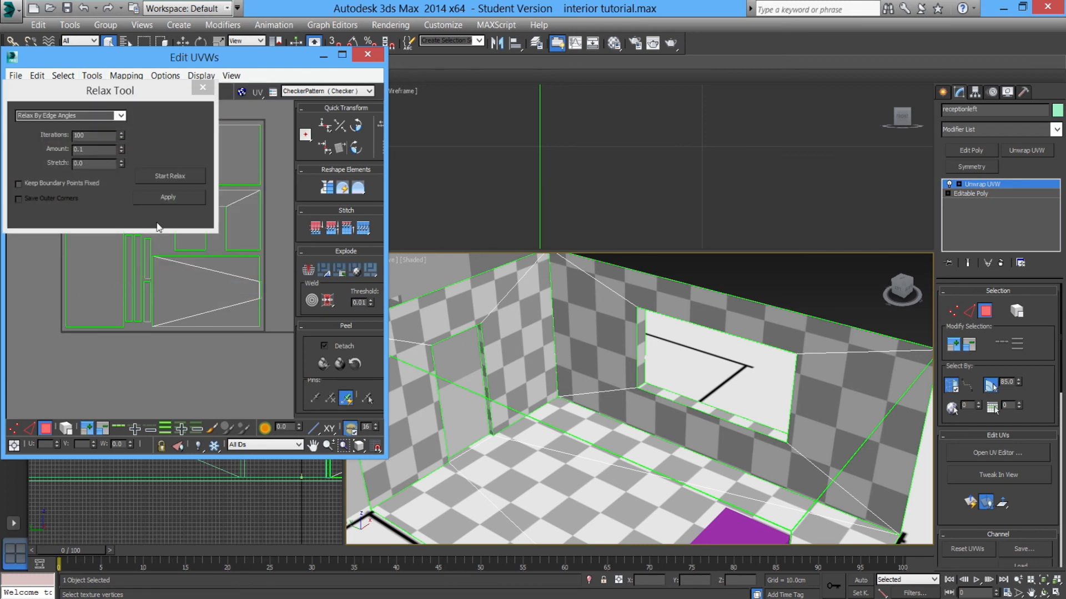
click(202, 89)
Render a UVW template of the layout at 2048 by 2048 pixels.
click(92, 76)
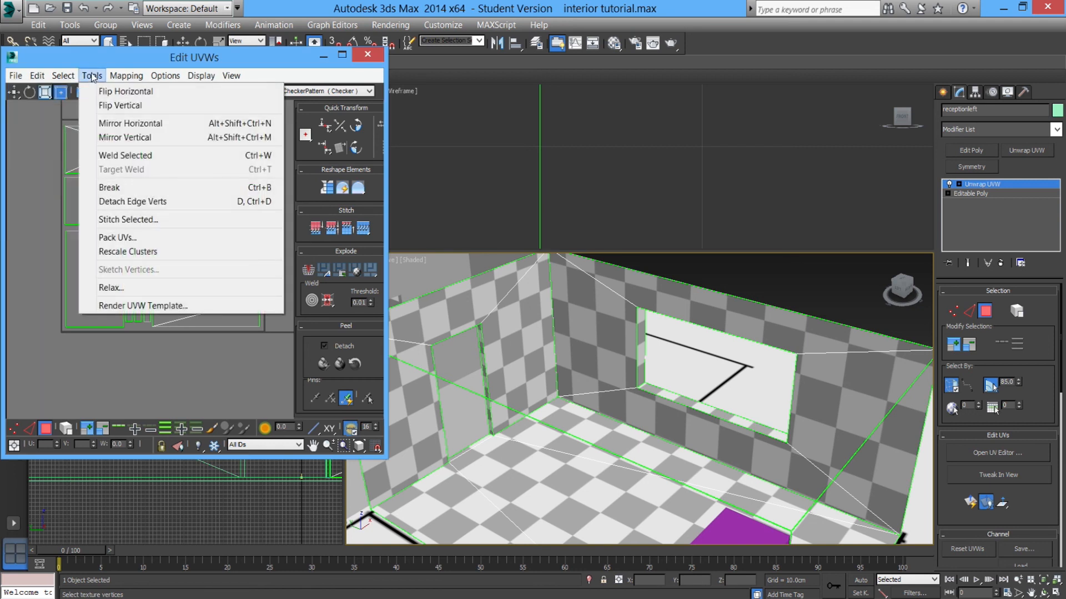
click(142, 306)
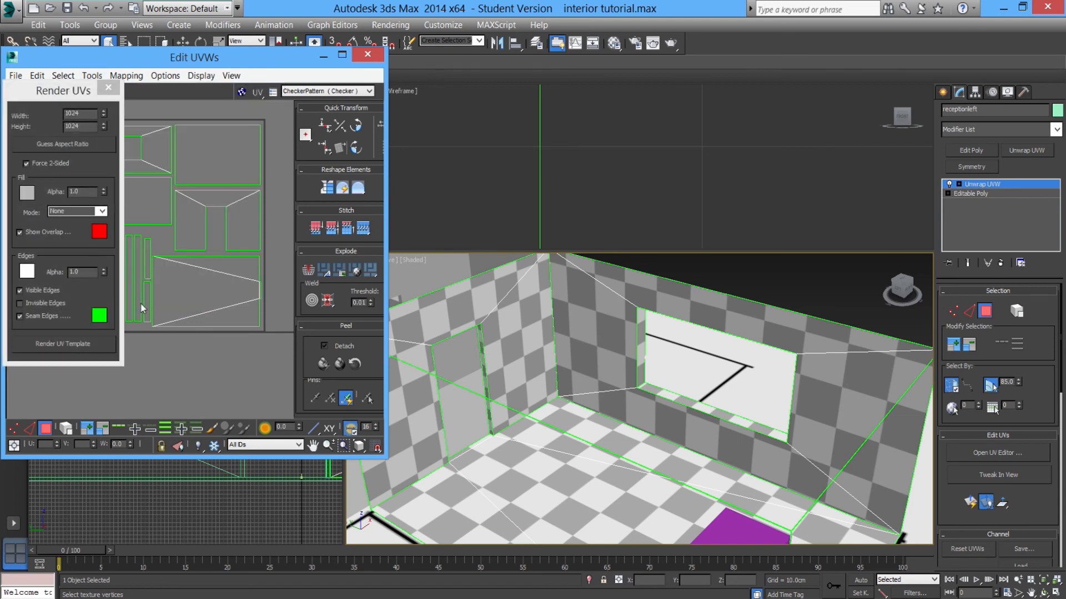
click(92, 113)
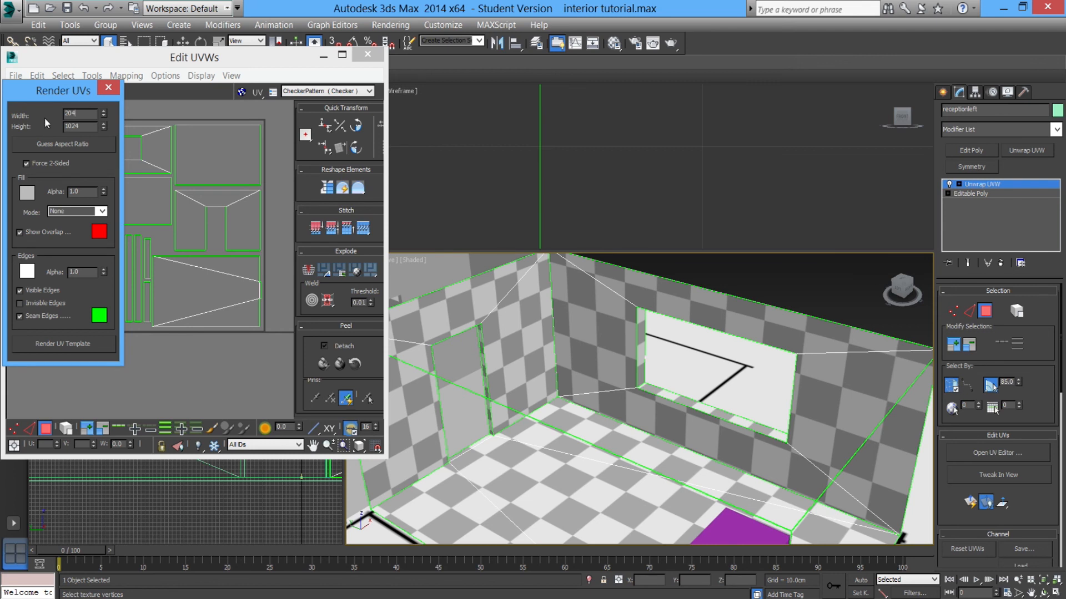
click(80, 127)
click(54, 344)
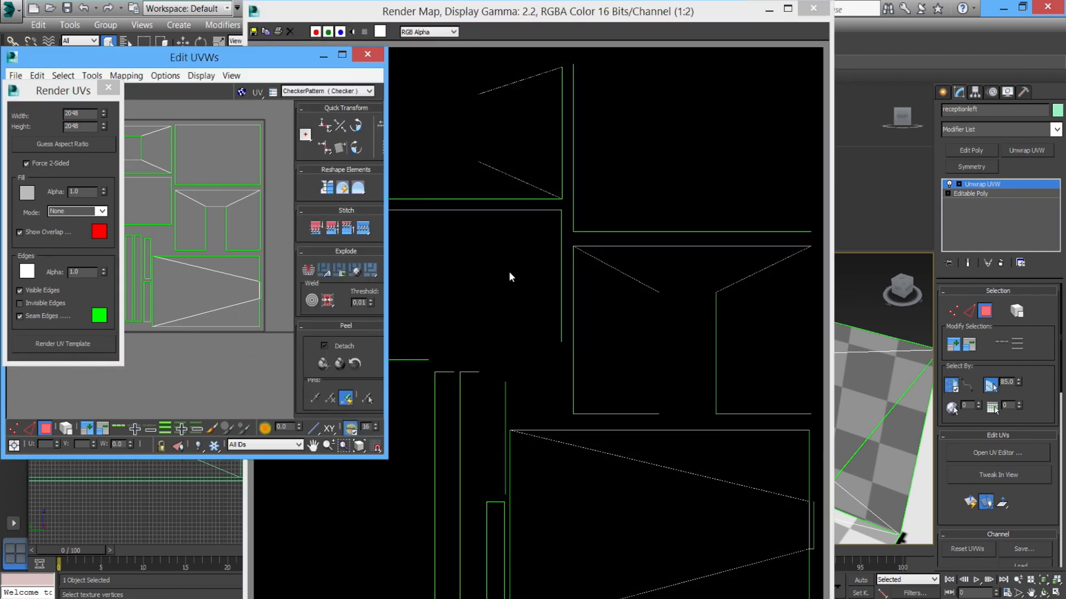
Start saving the rendered template and create a new folder named textures inside the interior modelling folder, then open it.
scroll(444, 258, up, 1)
mouse_move(691, 297)
middle_down()
mouse_move(653, 360)
mouse_move(555, 365)
middle_up()
middle_drag(609, 281, 558, 345)
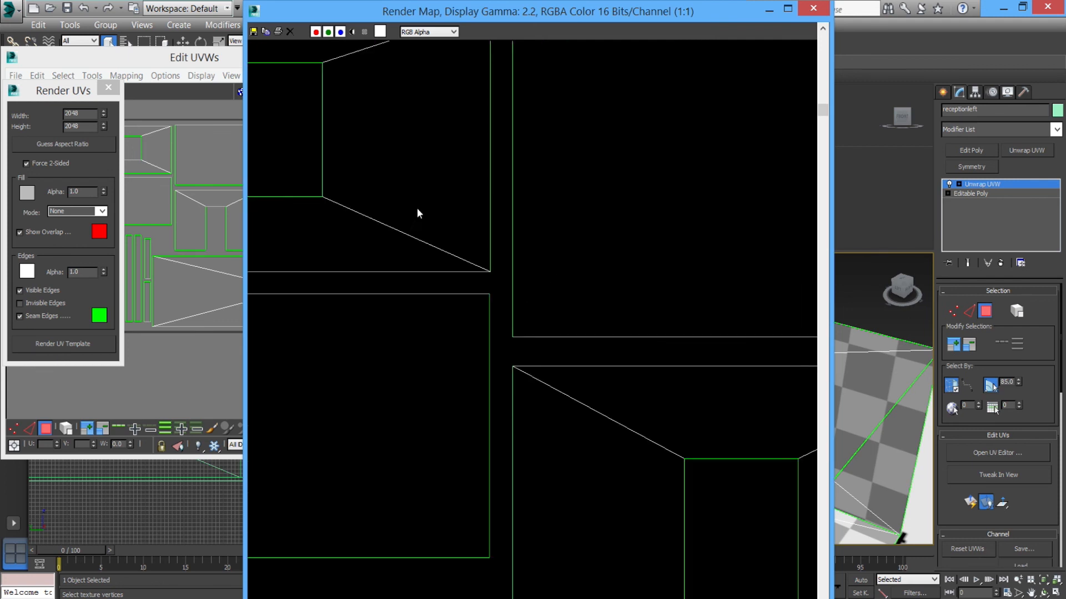
scroll(451, 321, down, 1)
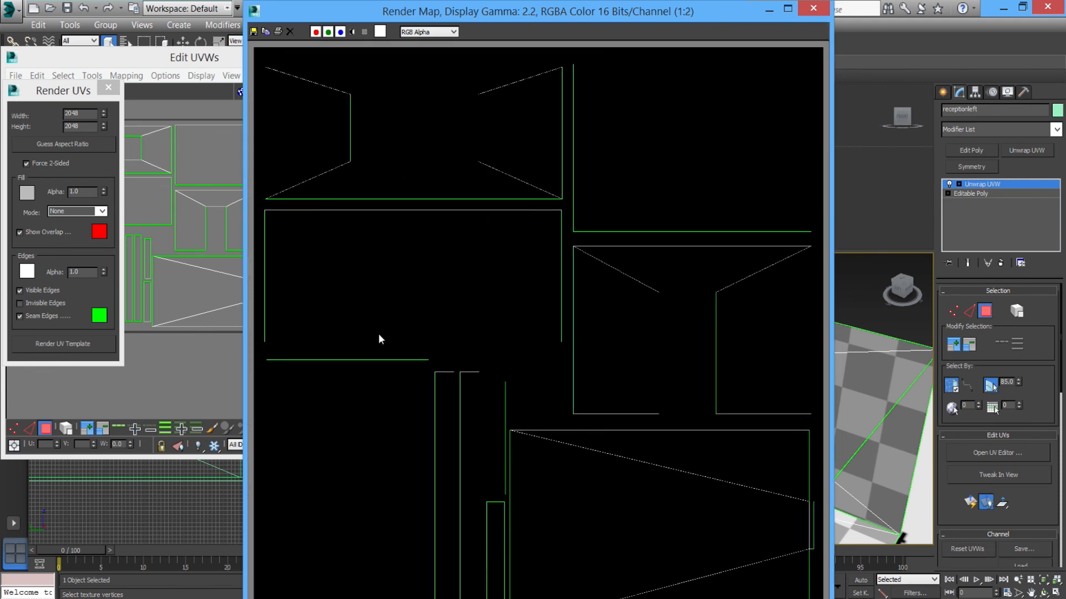
click(253, 32)
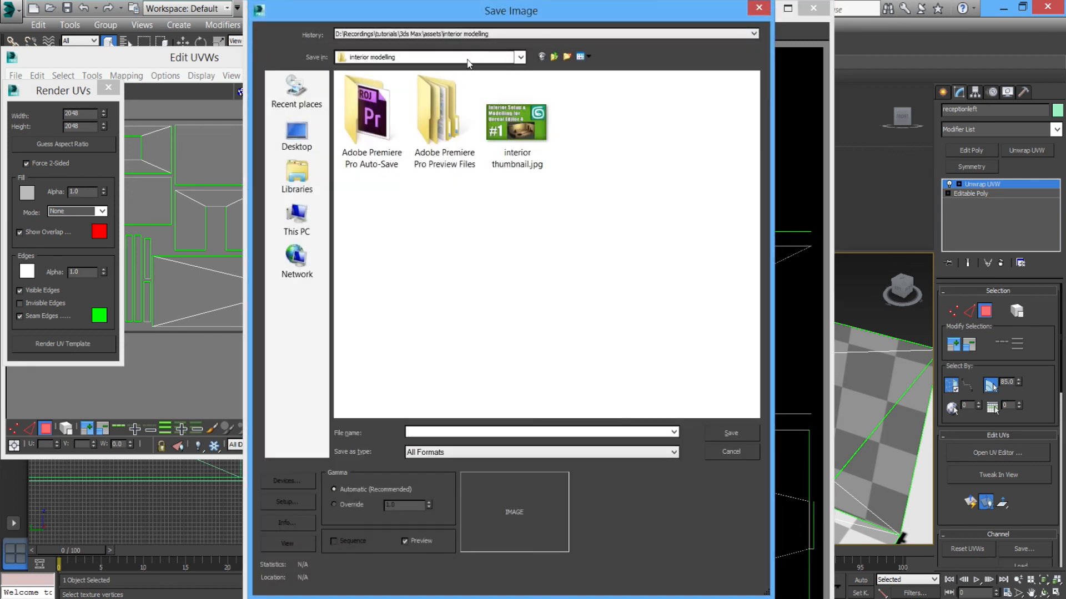
click(567, 56)
text(uv template)
key(Return)
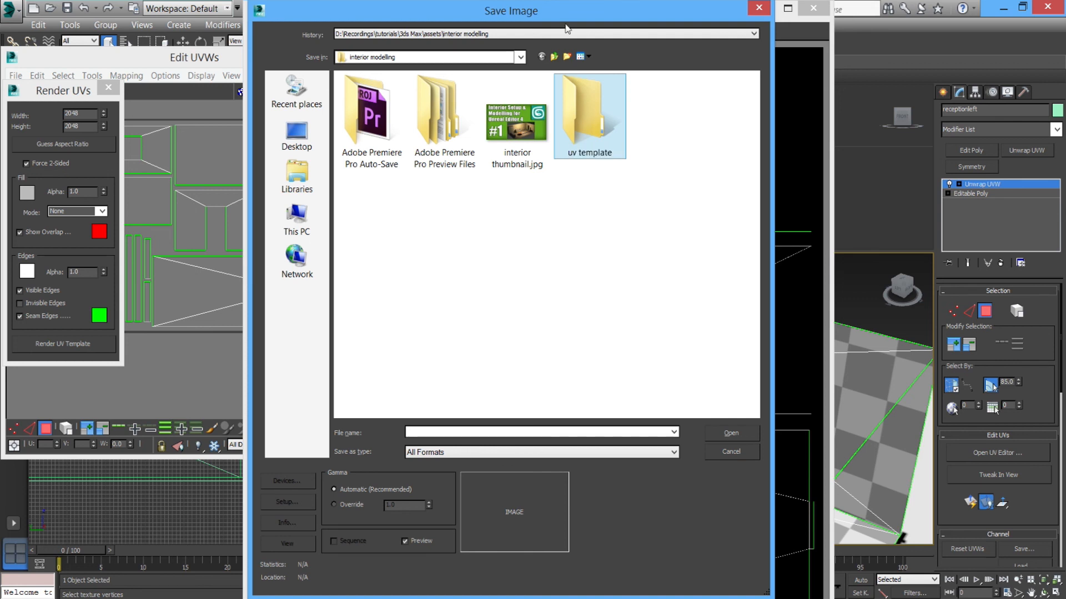
click(594, 156)
text(textures)
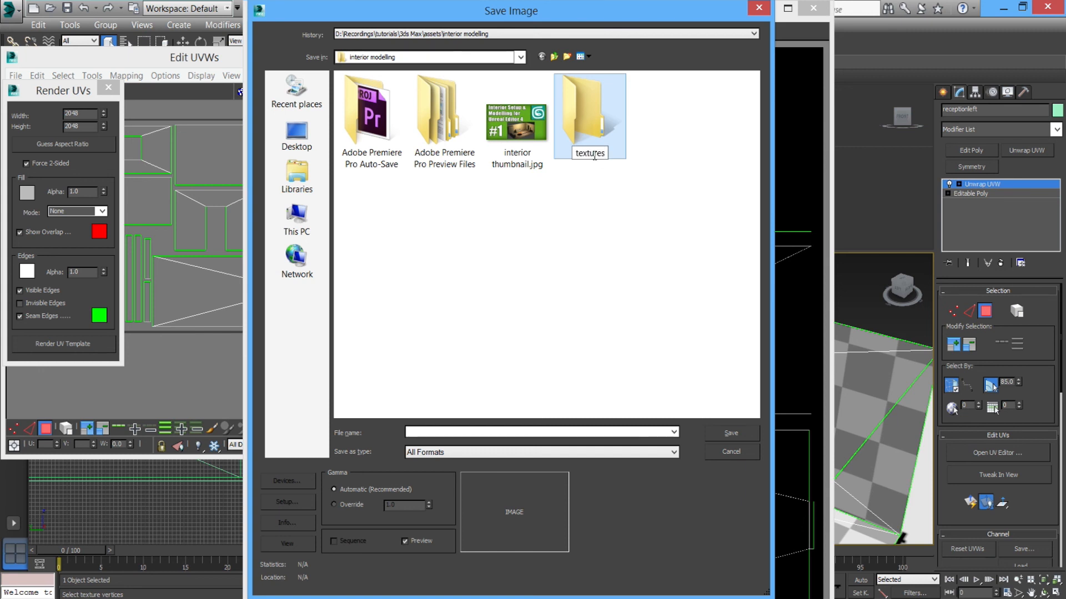
key(Return)
double_click(595, 158)
Save the template as uv template.jpg in the textures folder with JPEG quality set to best.
click(508, 432)
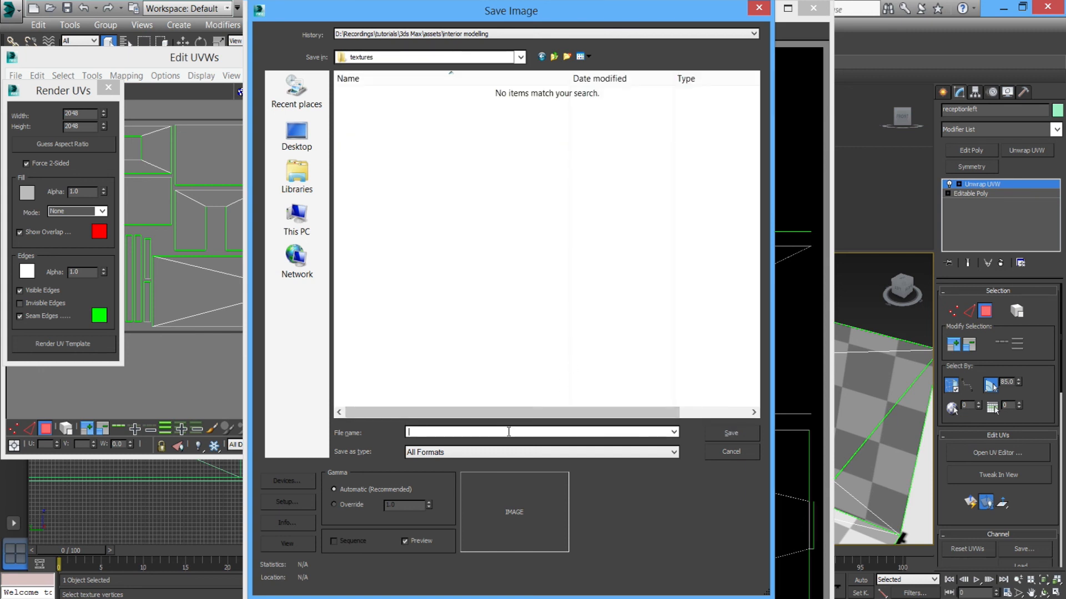
text(uv template.j)
text(pg)
click(536, 452)
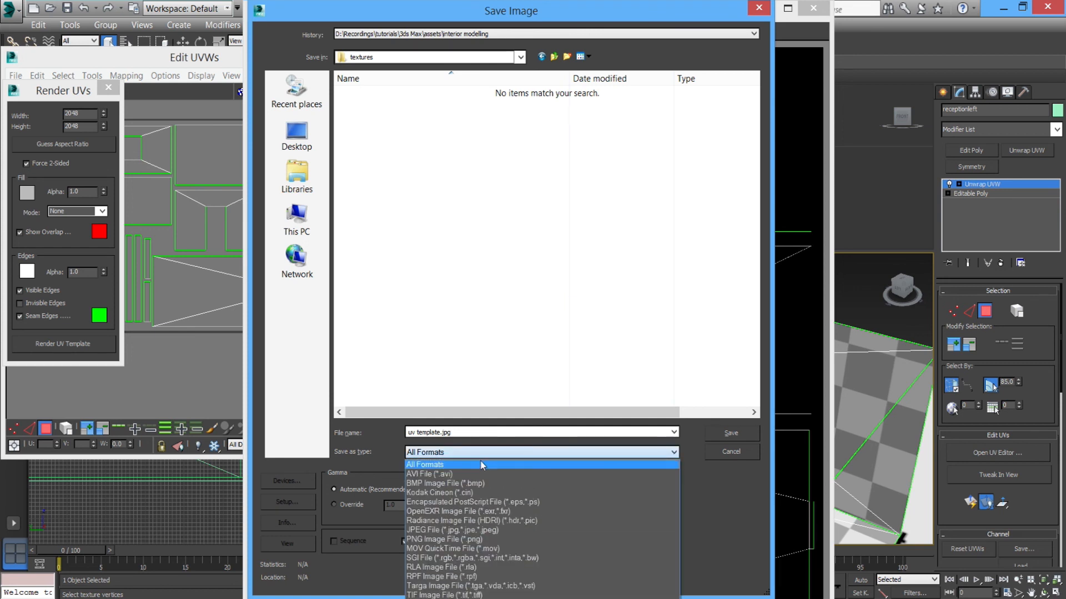
click(712, 491)
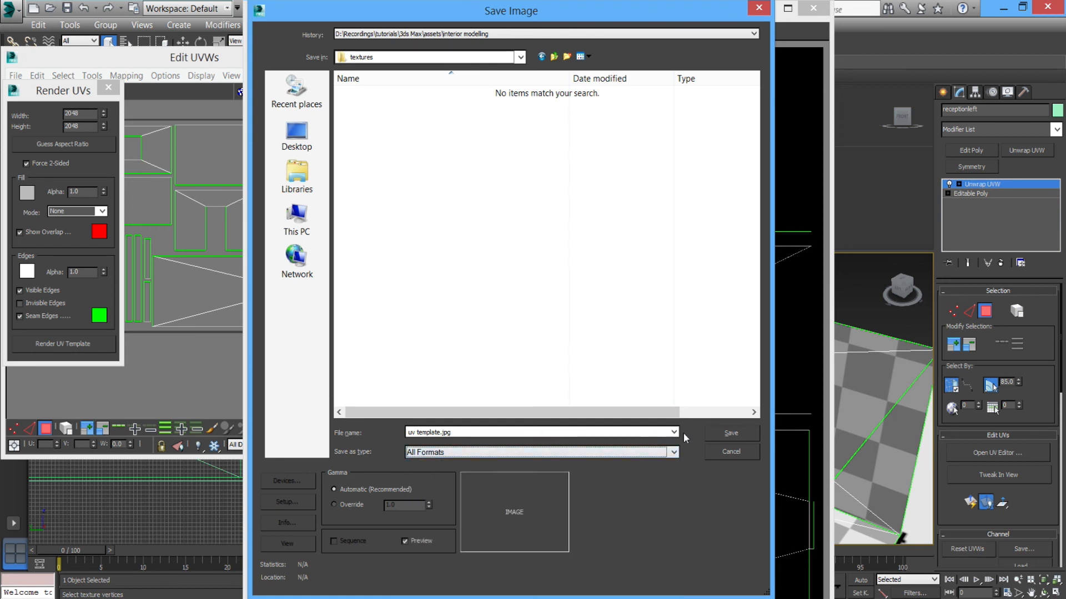
click(717, 434)
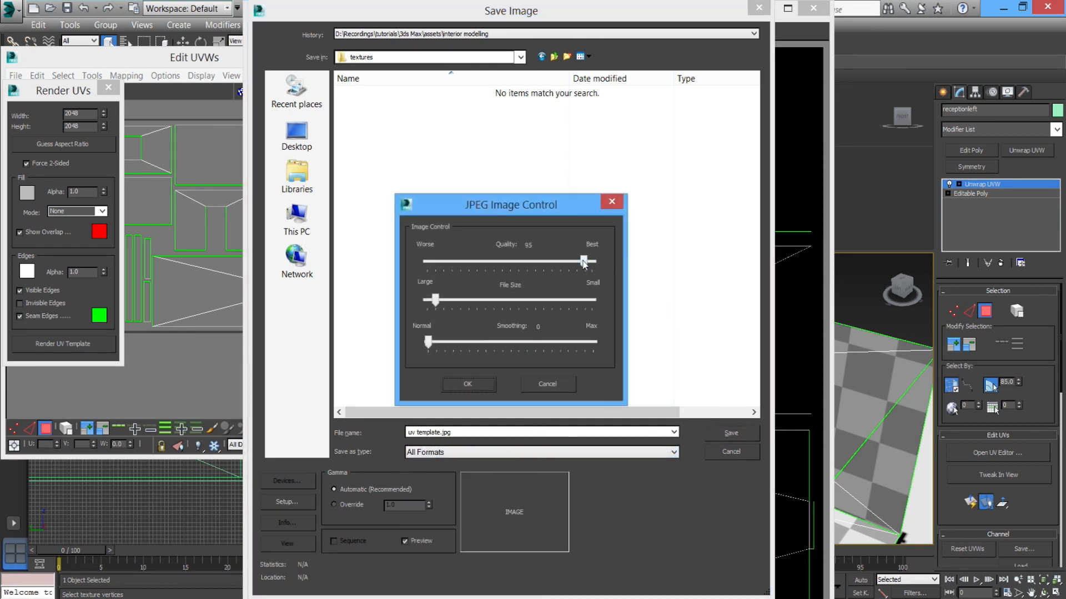
mouse_move(584, 264)
mouse_down()
mouse_move(546, 264)
mouse_move(600, 269)
mouse_move(505, 258)
mouse_move(603, 261)
mouse_up()
click(478, 385)
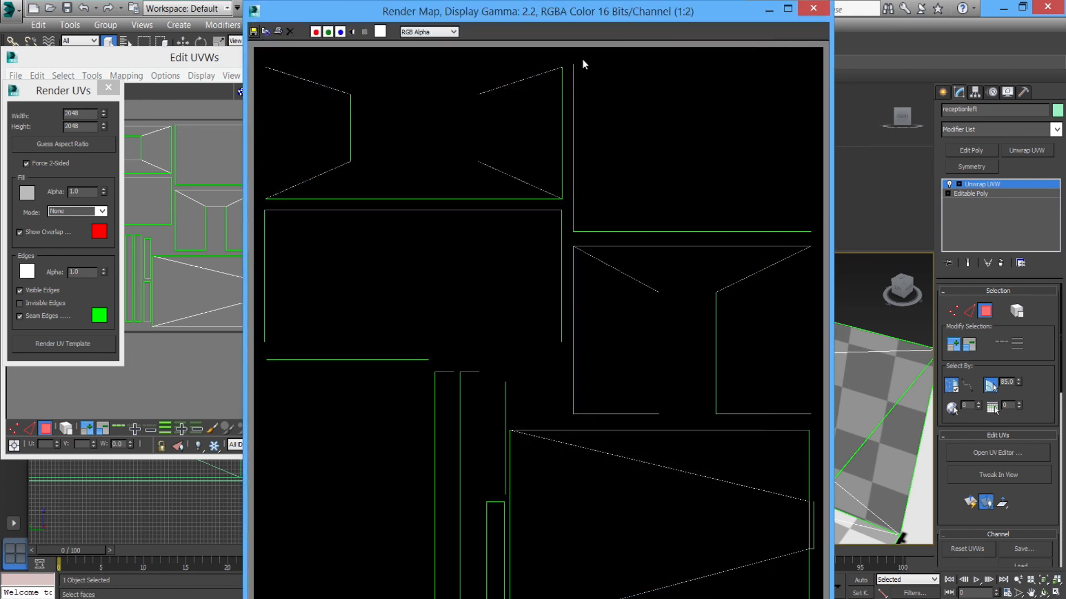
Close the rendered map window and reposition the Edit UVWs window over the viewport.
click(801, 14)
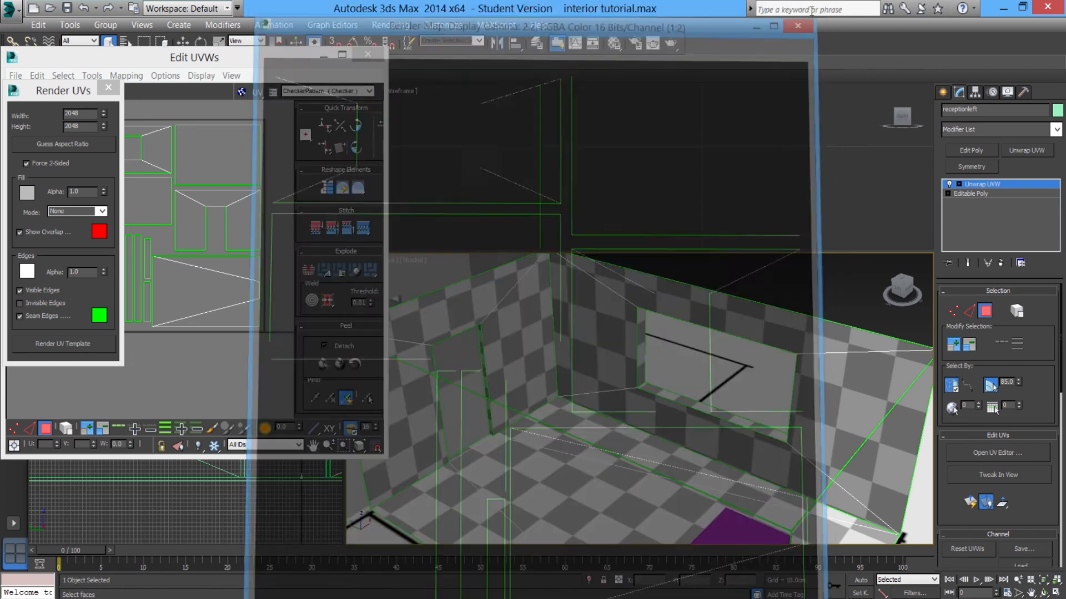
drag(222, 57, 376, 89)
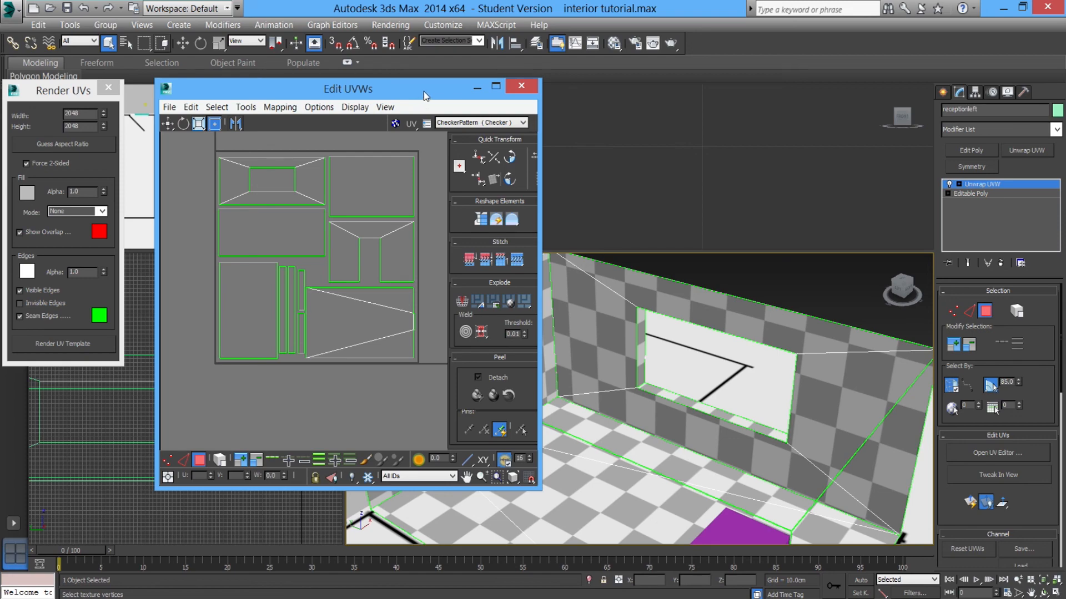
drag(424, 91, 366, 105)
alt+middle_drag(378, 416, 607, 369)
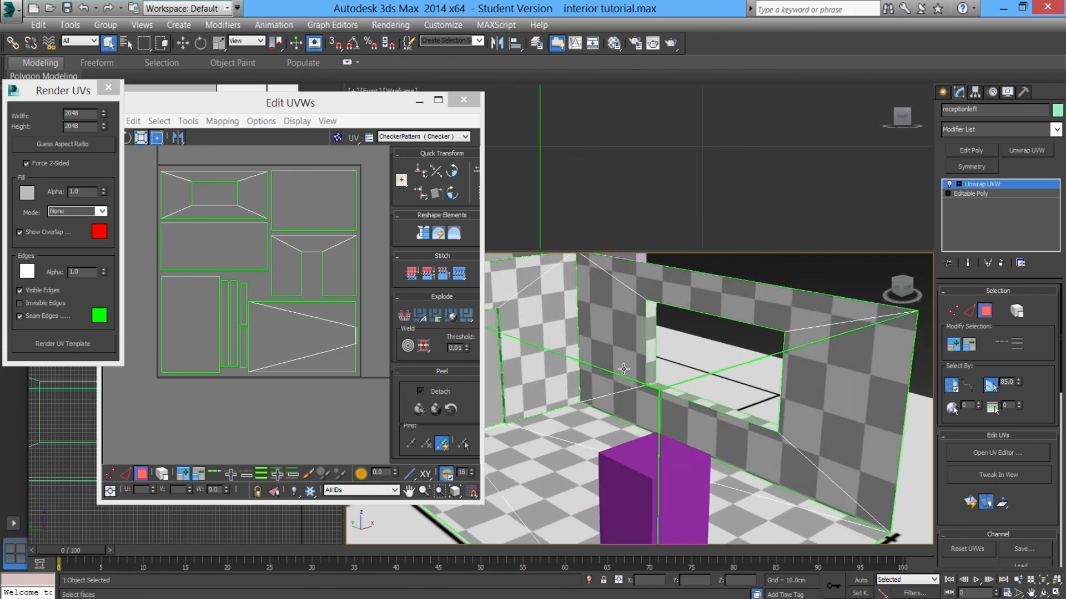